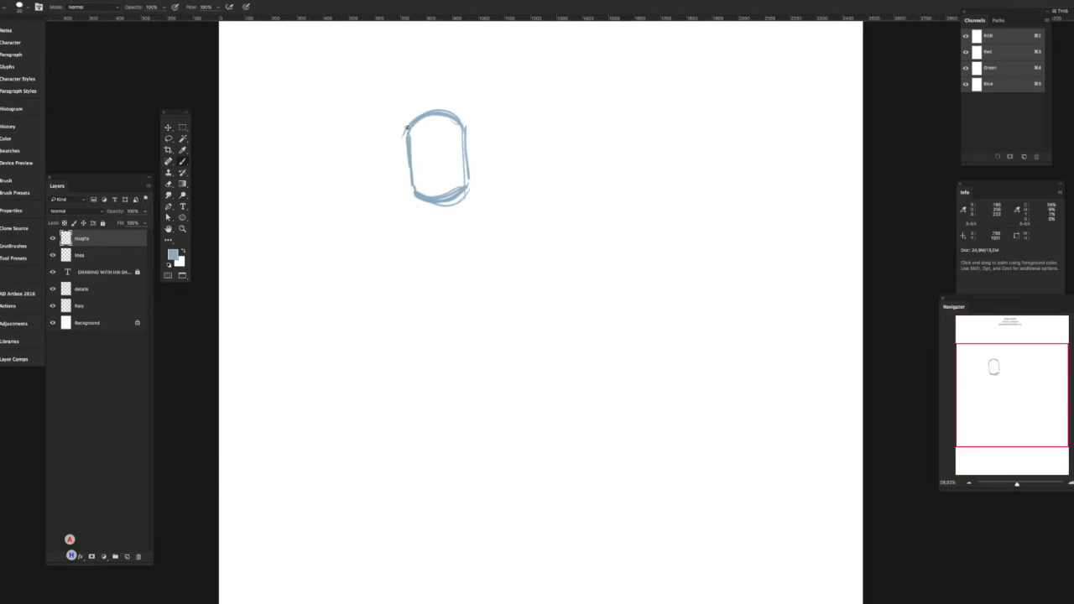
# Step: Sketch the collar, shoulders and boxy torso outline beneath the head on the roughs layer
pyautogui.moveTo(413, 203); pyautogui.dragTo(433, 240)
pyautogui.moveTo(463, 196)
pyautogui.mouseDown()
pyautogui.moveTo(436, 235)
pyautogui.moveTo(381, 268)
pyautogui.mouseUp()
pyautogui.moveTo(460, 217); pyautogui.dragTo(493, 241)
pyautogui.moveTo(384, 236); pyautogui.dragTo(393, 382)
pyautogui.moveTo(478, 236)
pyautogui.mouseDown()
pyautogui.moveTo(390, 304)
pyautogui.moveTo(485, 366)
pyautogui.mouseUp()
pyautogui.moveTo(394, 369); pyautogui.dragTo(488, 360)
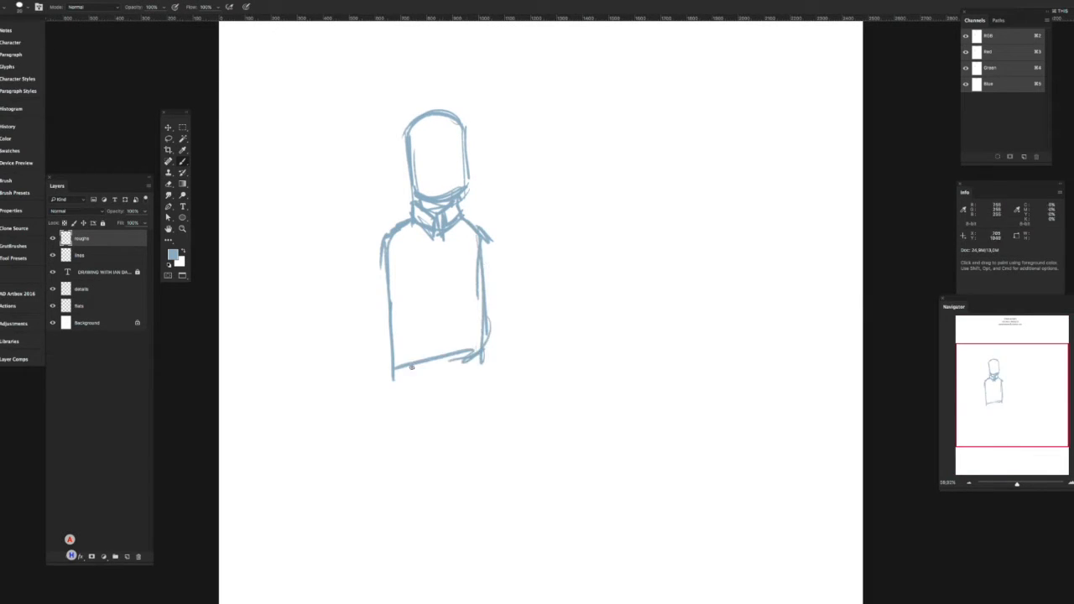
# Step: Scribble folds across the sweater and sketch the lowered arm ending with its hand in the trouser pocket
pyautogui.moveTo(453, 293); pyautogui.dragTo(401, 353)
pyautogui.moveTo(448, 267); pyautogui.dragTo(437, 295)
pyautogui.moveTo(483, 359); pyautogui.dragTo(394, 370)
pyautogui.moveTo(391, 225)
pyautogui.mouseDown()
pyautogui.moveTo(368, 269)
pyautogui.moveTo(380, 380)
pyautogui.moveTo(391, 416)
pyautogui.mouseUp()
pyautogui.moveTo(399, 374); pyautogui.dragTo(412, 407)
pyautogui.moveTo(366, 312); pyautogui.dragTo(392, 327)
pyautogui.moveTo(386, 265); pyautogui.dragTo(380, 315)
# Step: Sketch the forearm, elbow and sleeve of the bent raised arm holding the pipe
pyautogui.moveTo(514, 181)
pyautogui.mouseDown()
pyautogui.moveTo(508, 223)
pyautogui.moveTo(480, 250)
pyautogui.moveTo(535, 279)
pyautogui.mouseUp()
pyautogui.moveTo(508, 227)
pyautogui.mouseDown()
pyautogui.moveTo(517, 301)
pyautogui.moveTo(543, 292)
pyautogui.mouseUp()
pyautogui.moveTo(542, 285); pyautogui.dragTo(519, 300)
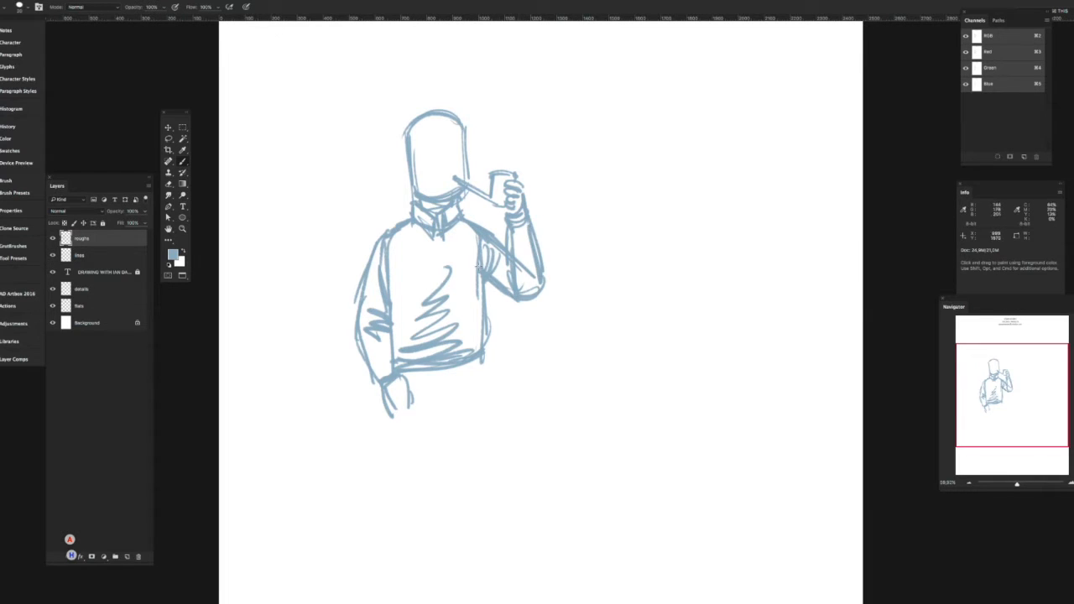
# Step: Sketch both trouser legs with knee folds and cuffs, and begin the front shoe
pyautogui.moveTo(420, 452); pyautogui.dragTo(438, 378)
pyautogui.moveTo(499, 284); pyautogui.dragTo(509, 341)
pyautogui.moveTo(495, 285); pyautogui.dragTo(514, 386)
pyautogui.moveTo(510, 342); pyautogui.dragTo(506, 446)
pyautogui.moveTo(510, 447); pyautogui.dragTo(481, 456)
pyautogui.moveTo(457, 377); pyautogui.dragTo(473, 435)
pyautogui.moveTo(451, 304); pyautogui.dragTo(463, 403)
pyautogui.moveTo(480, 293)
pyautogui.mouseDown()
pyautogui.moveTo(502, 414)
pyautogui.moveTo(496, 448)
pyautogui.mouseUp()
pyautogui.moveTo(453, 316)
pyautogui.mouseDown()
pyautogui.moveTo(458, 346)
pyautogui.moveTo(420, 401)
pyautogui.mouseUp()
pyautogui.moveTo(410, 332); pyautogui.dragTo(417, 394)
pyautogui.moveTo(412, 369)
pyautogui.mouseDown()
pyautogui.moveTo(407, 425)
pyautogui.moveTo(428, 436)
pyautogui.moveTo(431, 418)
pyautogui.moveTo(423, 442)
pyautogui.moveTo(481, 453)
pyautogui.mouseUp()
pyautogui.moveTo(489, 463); pyautogui.dragTo(484, 485)
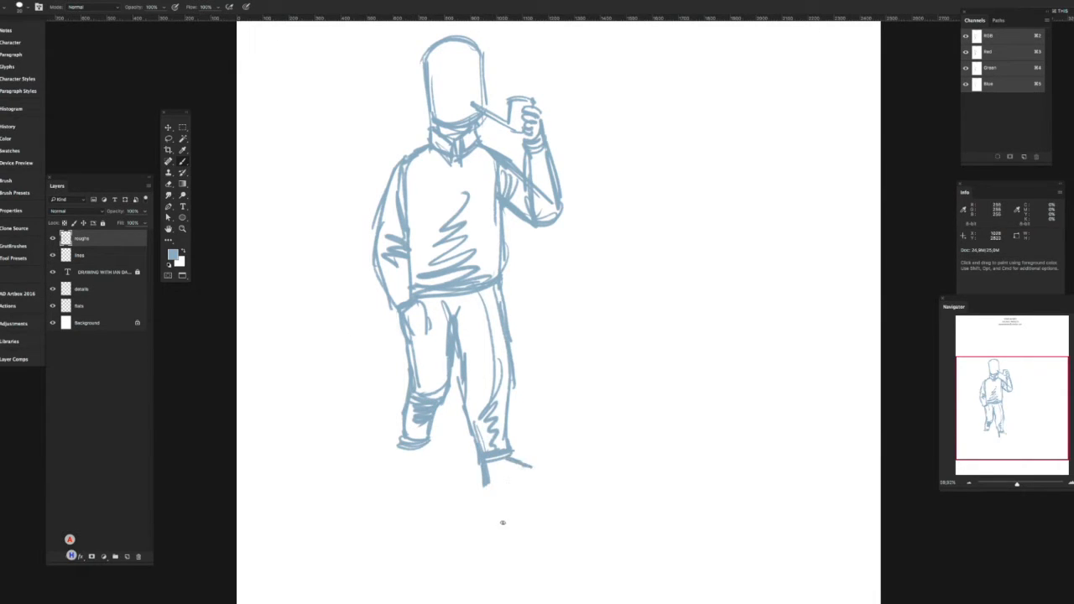
# Step: Darken the inner edge of the rear trouser leg from crotch to cuff
pyautogui.moveTo(448, 403); pyautogui.dragTo(417, 459)
pyautogui.moveTo(453, 369); pyautogui.dragTo(441, 411)
pyautogui.moveTo(454, 350); pyautogui.dragTo(446, 412)
pyautogui.moveTo(458, 320); pyautogui.dragTo(443, 313)
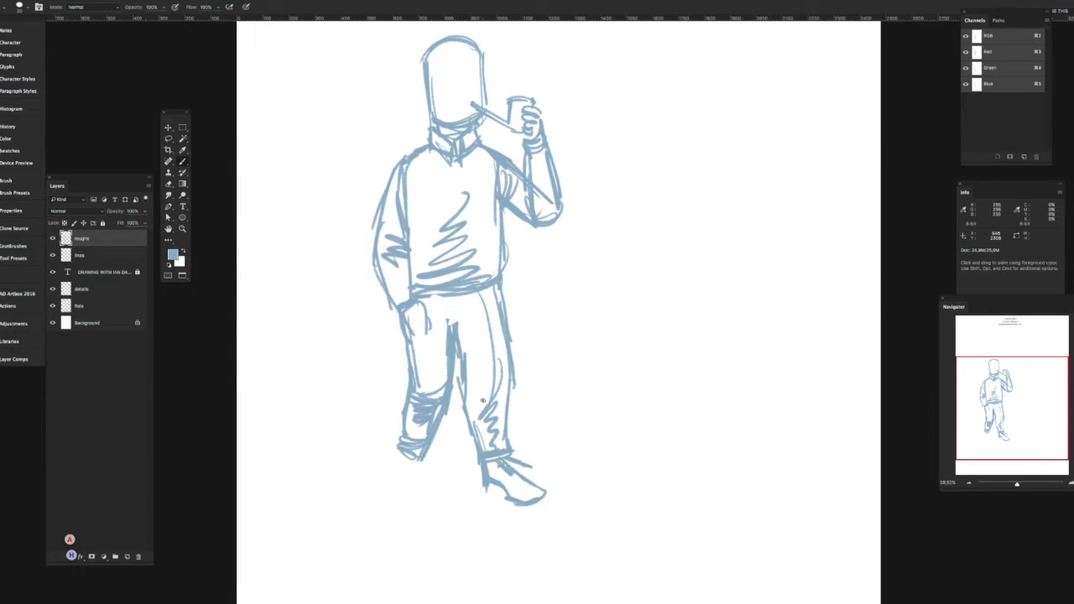
# Step: Draw vertical rib lines down the front of the sweater beneath a curved chest line
pyautogui.moveTo(416, 165); pyautogui.dragTo(487, 160)
pyautogui.moveTo(418, 167); pyautogui.dragTo(435, 275)
pyautogui.moveTo(441, 170); pyautogui.dragTo(444, 270)
pyautogui.moveTo(458, 169)
pyautogui.mouseDown()
pyautogui.moveTo(462, 268)
pyautogui.moveTo(477, 267)
pyautogui.mouseUp()
pyautogui.moveTo(487, 168); pyautogui.dragTo(492, 280)
# Step: Sketch the man's face and ear, and give him short sides with a curled quiff
pyautogui.press('space')
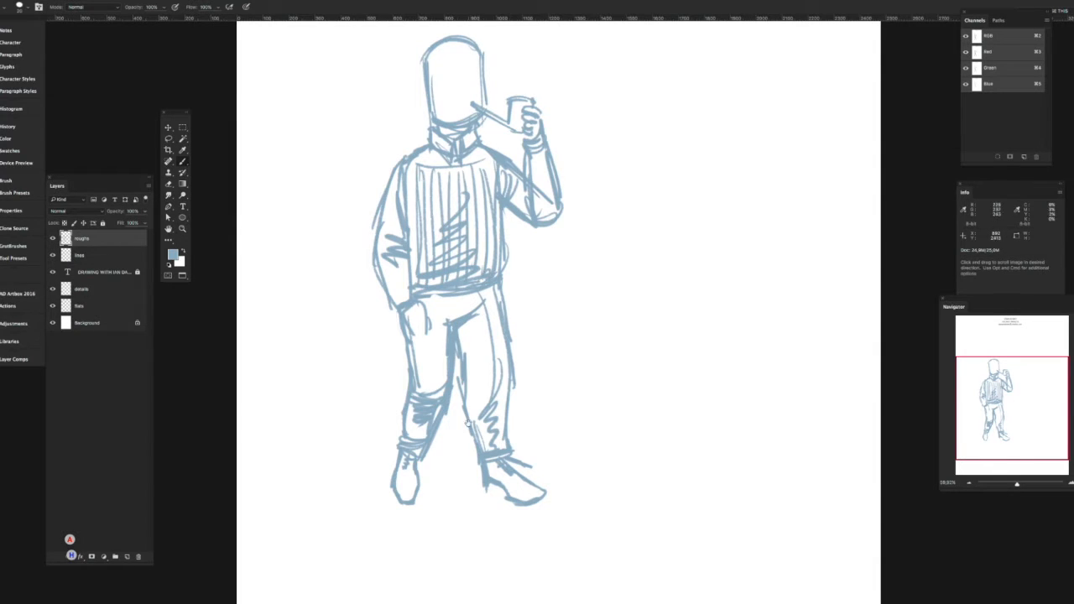
pyautogui.moveTo(468, 423); pyautogui.dragTo(470, 512)
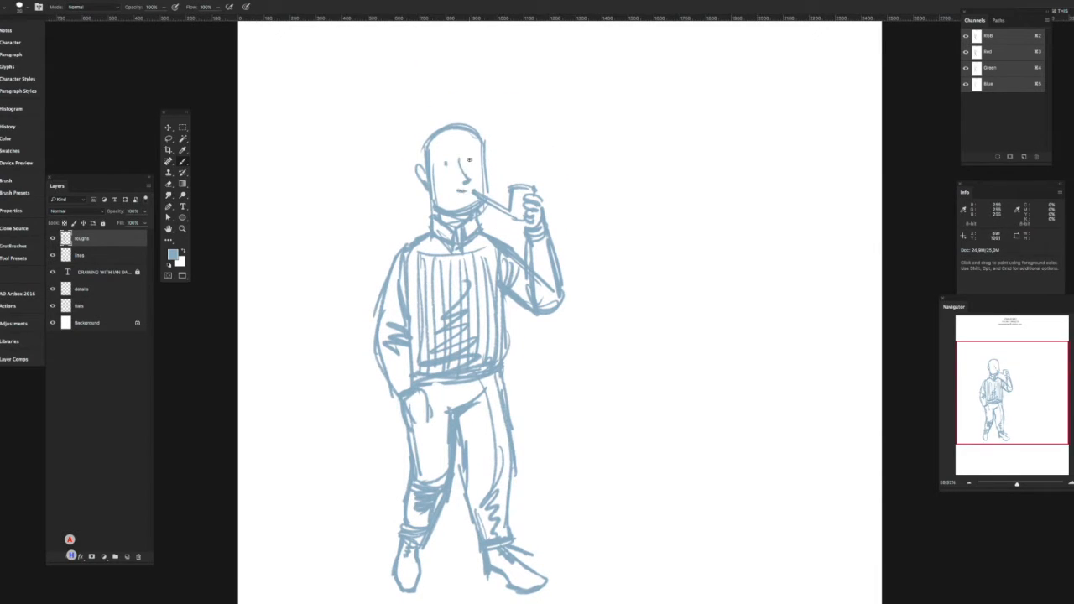
pyautogui.moveTo(485, 102); pyautogui.dragTo(443, 108)
pyautogui.moveTo(455, 99); pyautogui.dragTo(416, 148)
pyautogui.moveTo(480, 128); pyautogui.dragTo(482, 197)
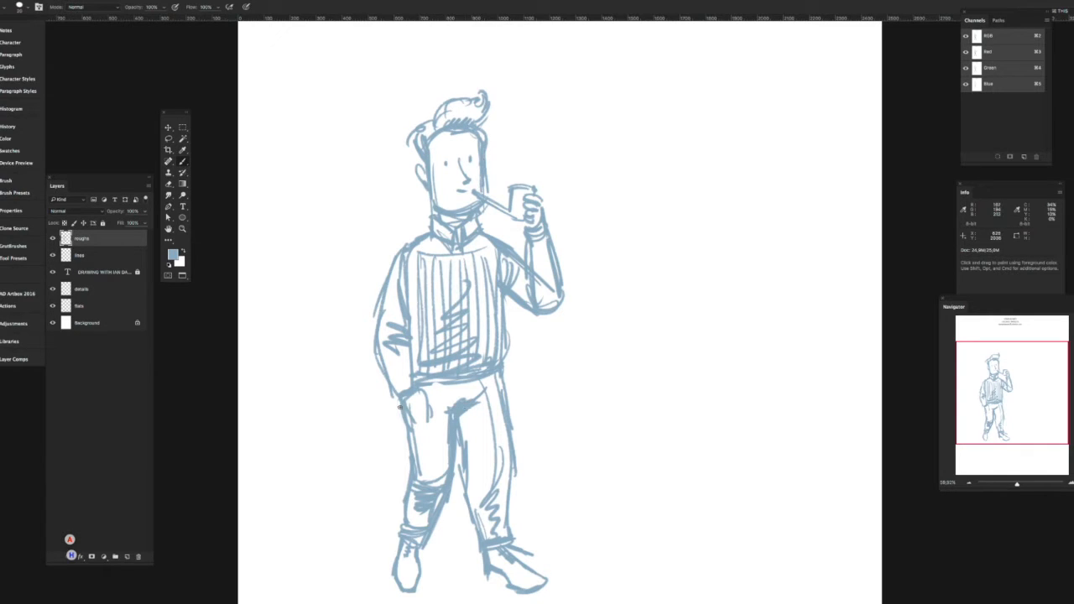
# Step: Lasso the front lower leg and shoe and rotate them so the toe lifts in a walking stride
pyautogui.scroll(-1, 359, 467)
pyautogui.press('l')
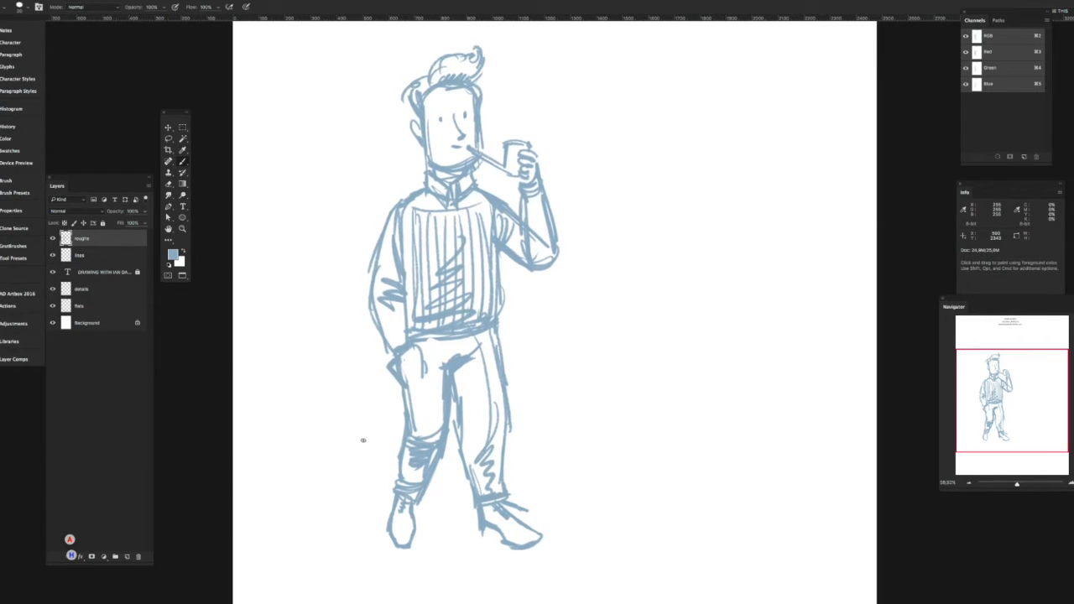
pyautogui.press('super+0')
pyautogui.moveTo(490, 371)
pyautogui.mouseDown()
pyautogui.moveTo(520, 348)
pyautogui.moveTo(505, 328)
pyautogui.mouseUp()
pyautogui.press('super+t')
pyautogui.moveTo(485, 457)
pyautogui.mouseDown()
pyautogui.moveTo(470, 448)
pyautogui.moveTo(496, 459)
pyautogui.mouseUp()
pyautogui.moveTo(535, 320); pyautogui.dragTo(531, 335)
pyautogui.moveTo(514, 395); pyautogui.dragTo(486, 457)
pyautogui.press('Return')
# Step: Redraw the front knee and the rear shoe for the walking pose, and rework the sweater's hem
pyautogui.press('b')
pyautogui.scroll(3, 465, 377)
pyautogui.moveTo(513, 370)
pyautogui.mouseDown()
pyautogui.moveTo(537, 470)
pyautogui.moveTo(590, 488)
pyautogui.moveTo(554, 477)
pyautogui.moveTo(558, 456)
pyautogui.moveTo(600, 454)
pyautogui.moveTo(526, 486)
pyautogui.moveTo(587, 462)
pyautogui.mouseUp()
pyautogui.press('e')
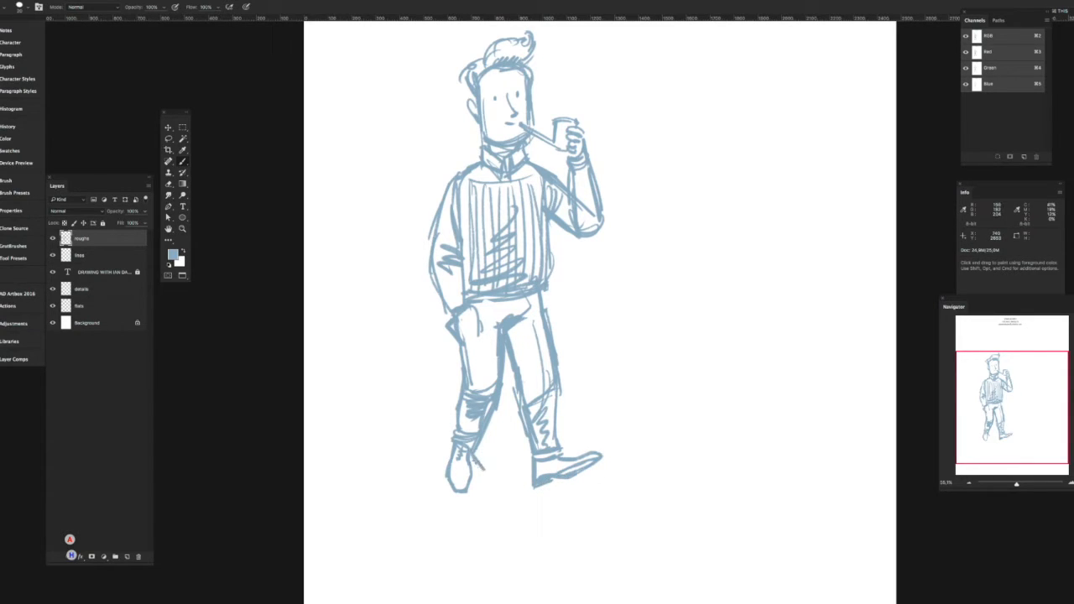
pyautogui.press('e')
pyautogui.moveTo(480, 481)
pyautogui.mouseDown()
pyautogui.moveTo(436, 432)
pyautogui.moveTo(483, 489)
pyautogui.moveTo(456, 449)
pyautogui.mouseUp()
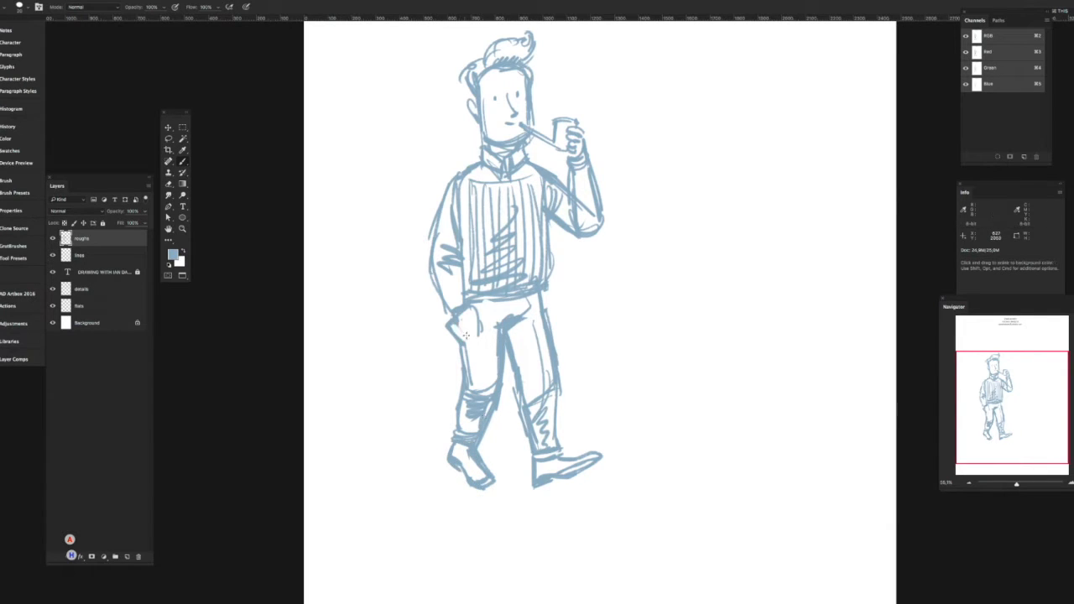
pyautogui.moveTo(469, 299); pyautogui.dragTo(535, 298)
pyautogui.press('space')
pyautogui.moveTo(442, 348); pyautogui.dragTo(396, 346)
# Step: Lasso the upper body, scale it down to about 87% and reposition it over the legs
pyautogui.press('super+0')
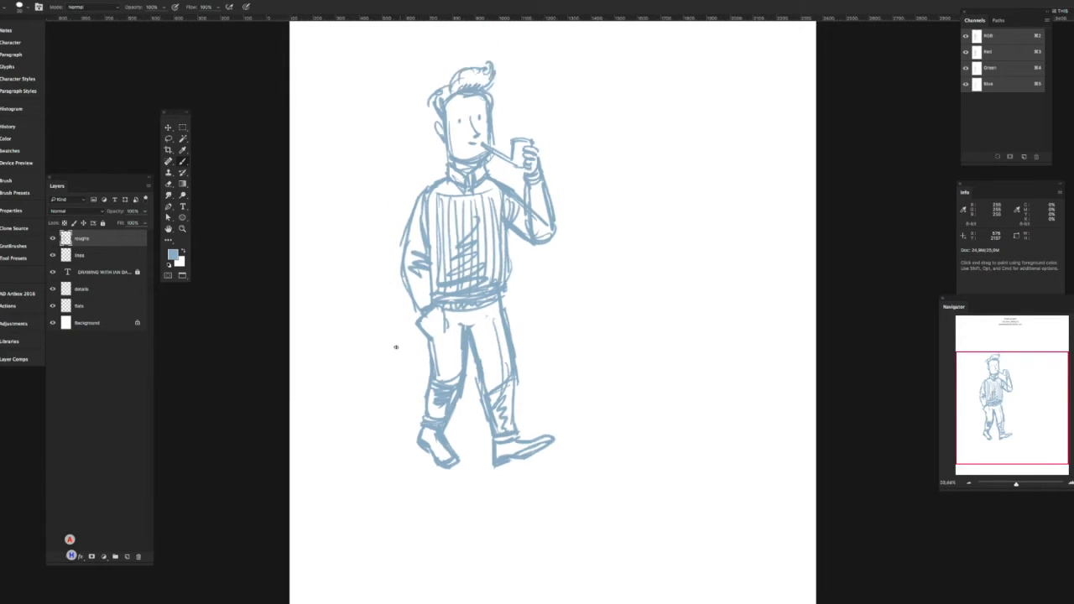
pyautogui.press('l')
pyautogui.moveTo(531, 292); pyautogui.dragTo(428, 310)
pyautogui.press('super+t')
pyautogui.moveTo(403, 113); pyautogui.dragTo(427, 139)
pyautogui.moveTo(471, 257); pyautogui.dragTo(458, 254)
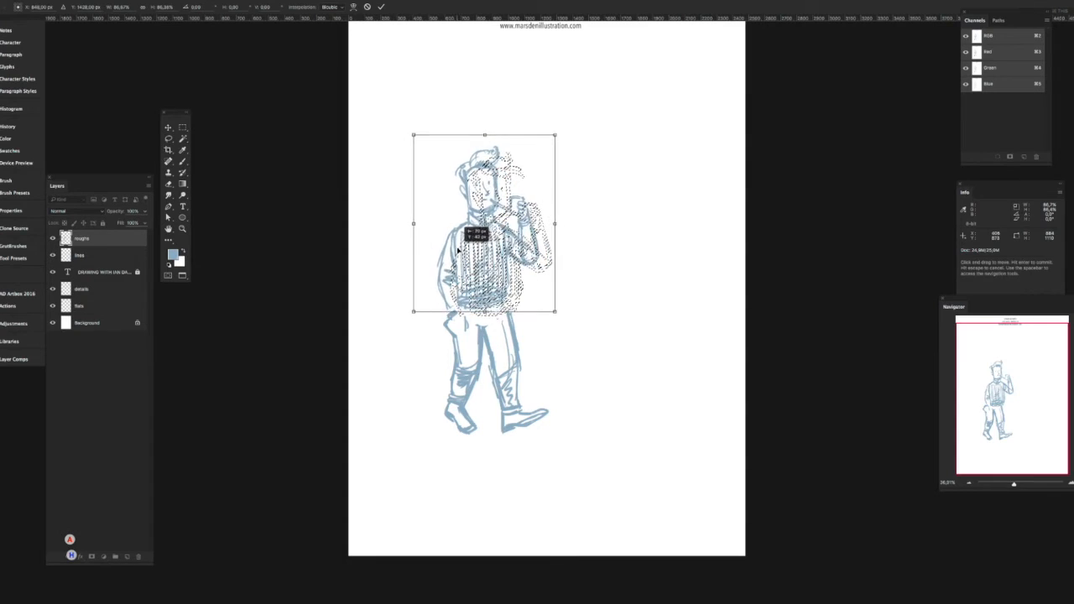
pyautogui.press('Return')
pyautogui.press('super+d')
# Step: Redraw the hips, outer thigh and trouser creases to join the legs to the smaller upper body
pyautogui.press('super+plus')
pyautogui.press('b')
pyautogui.moveTo(484, 298); pyautogui.dragTo(506, 429)
pyautogui.moveTo(416, 349); pyautogui.dragTo(420, 367)
pyautogui.moveTo(441, 307); pyautogui.dragTo(444, 387)
pyautogui.moveTo(480, 300); pyautogui.dragTo(491, 361)
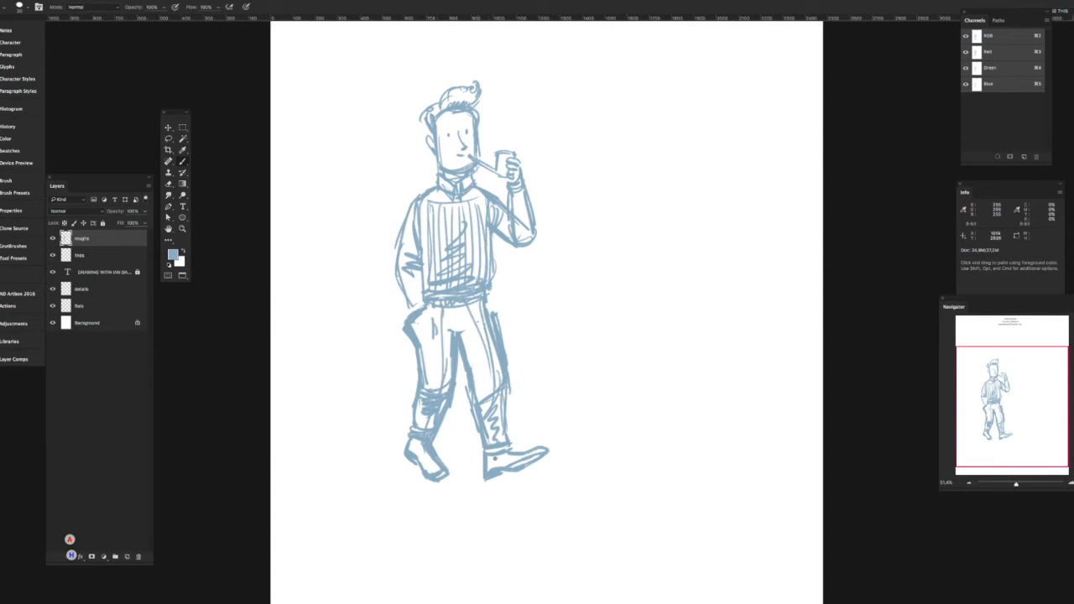
# Step: Lasso the front shoe and scale it down slightly
pyautogui.click(170, 141)
pyautogui.moveTo(510, 443)
pyautogui.mouseDown()
pyautogui.moveTo(503, 451)
pyautogui.moveTo(490, 442)
pyautogui.mouseUp()
pyautogui.press('super+t')
pyautogui.moveTo(502, 470); pyautogui.dragTo(491, 460)
pyautogui.press('Return')
pyautogui.press('super+d')
# Step: Lasso the rear shoe and scale it down slightly beneath the trouser cuff
pyautogui.moveTo(436, 435); pyautogui.dragTo(425, 450)
pyautogui.press('super+t')
pyautogui.moveTo(407, 498); pyautogui.dragTo(430, 495)
pyautogui.press('Return')
pyautogui.press('super+d')
pyautogui.press('b')
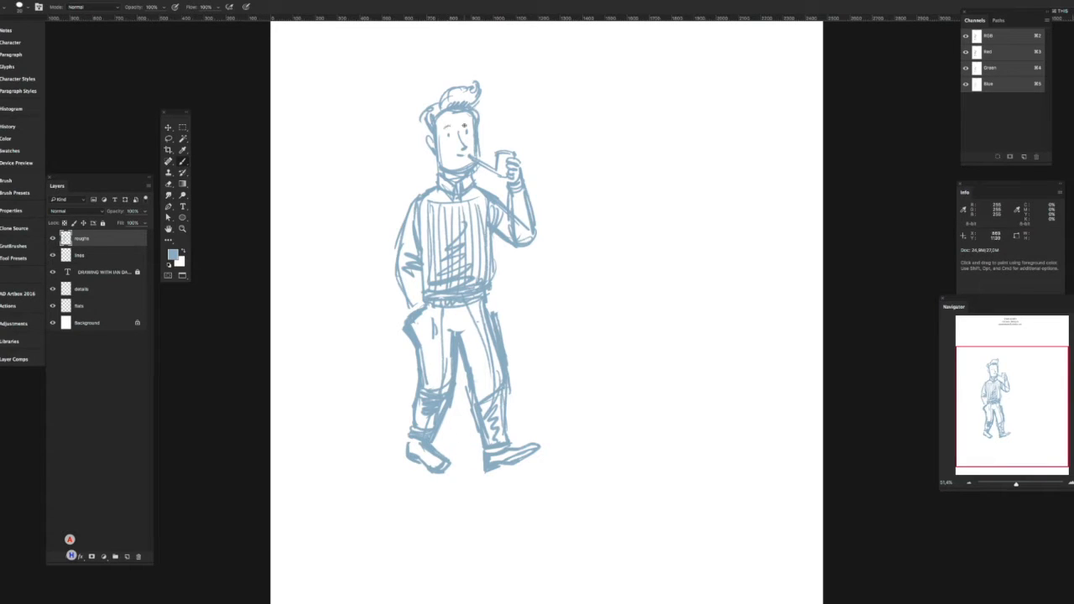
# Step: Thicken the sweater's collar and shoulder, and sketch a dog with a raised tail walking ahead of the man
pyautogui.moveTo(478, 186); pyautogui.dragTo(400, 212)
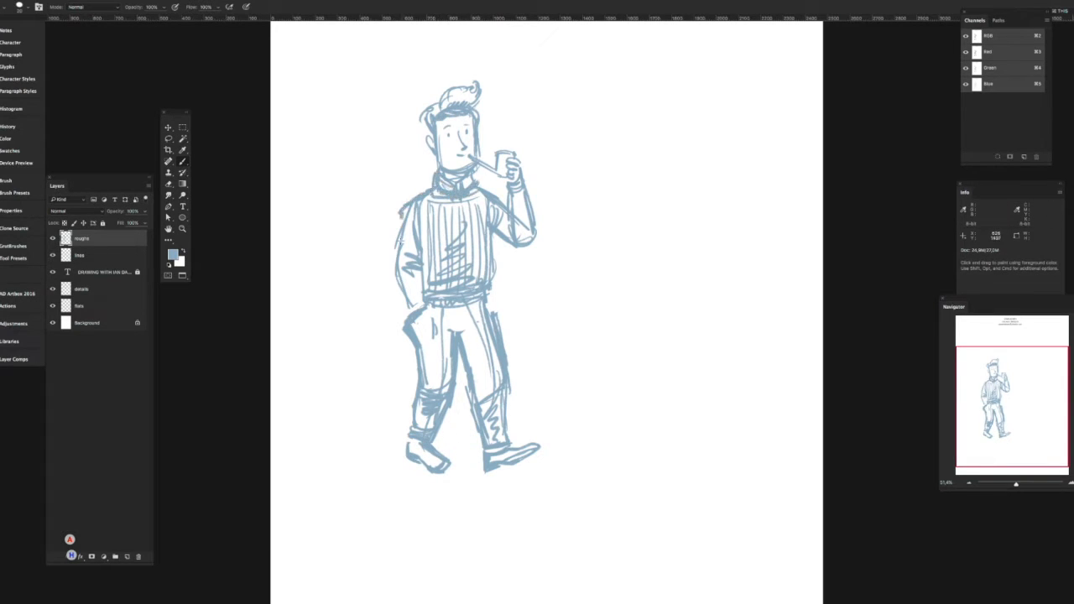
pyautogui.moveTo(540, 406)
pyautogui.mouseDown()
pyautogui.moveTo(570, 412)
pyautogui.moveTo(604, 376)
pyautogui.moveTo(612, 417)
pyautogui.mouseUp()
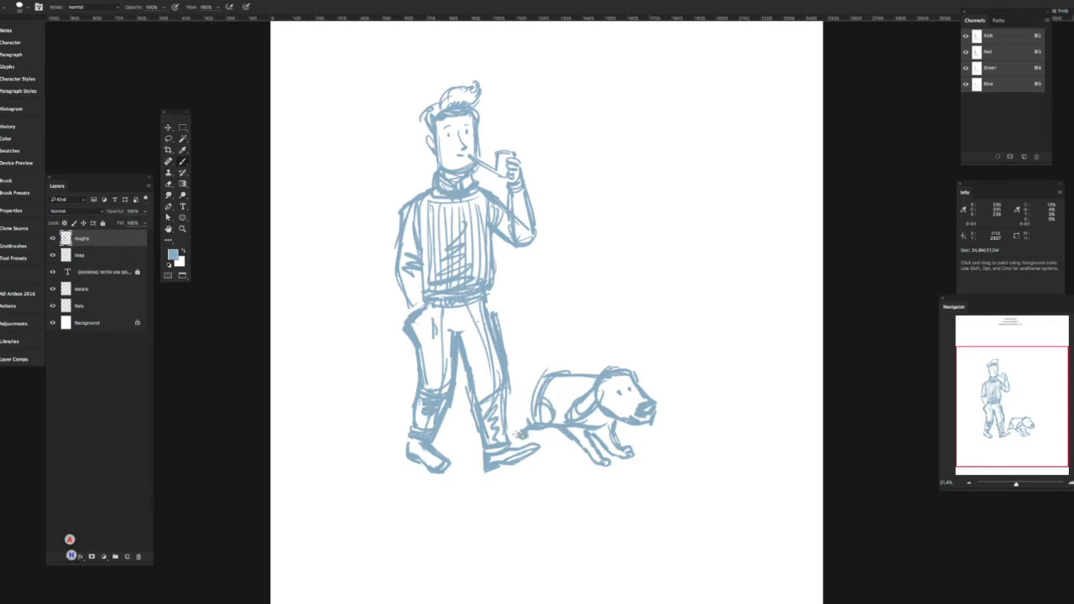
pyautogui.moveTo(541, 374); pyautogui.dragTo(538, 355)
pyautogui.moveTo(516, 430)
pyautogui.mouseDown()
pyautogui.moveTo(528, 437)
pyautogui.moveTo(545, 405)
pyautogui.moveTo(541, 412)
pyautogui.mouseUp()
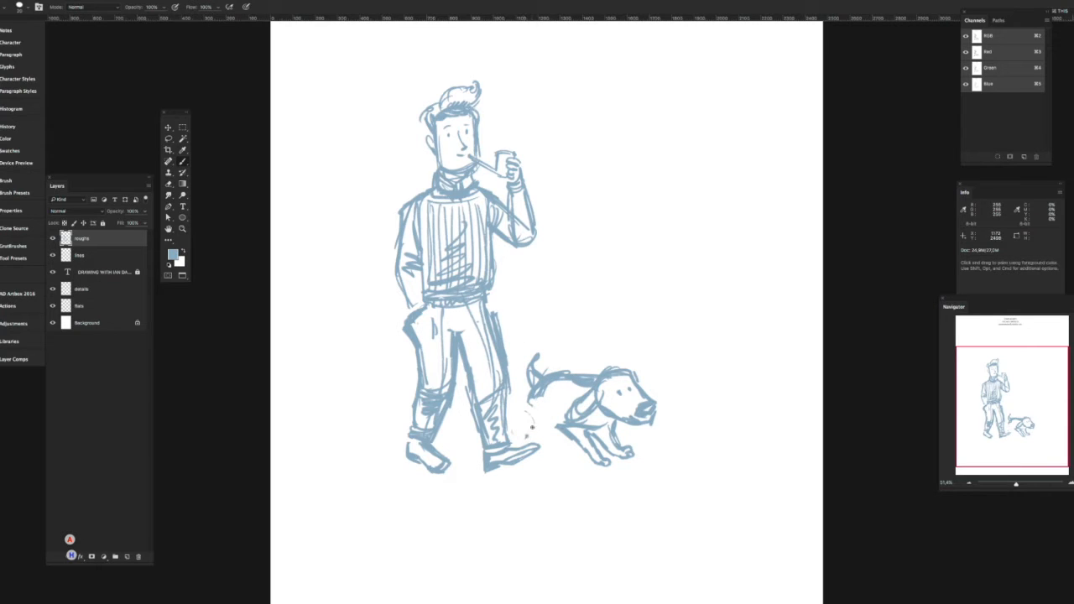
# Step: Lasso the dog and move it farther ahead of the man and slightly lower
pyautogui.press('l')
pyautogui.moveTo(525, 352); pyautogui.dragTo(523, 361)
pyautogui.hotkey('ctrl', 't')
pyautogui.moveTo(557, 424)
pyautogui.mouseDown()
pyautogui.moveTo(586, 461)
pyautogui.moveTo(600, 456)
pyautogui.moveTo(564, 440)
pyautogui.moveTo(568, 450)
pyautogui.mouseUp()
pyautogui.press('Return')
pyautogui.hotkey('ctrl', 'd')
pyautogui.press('b')
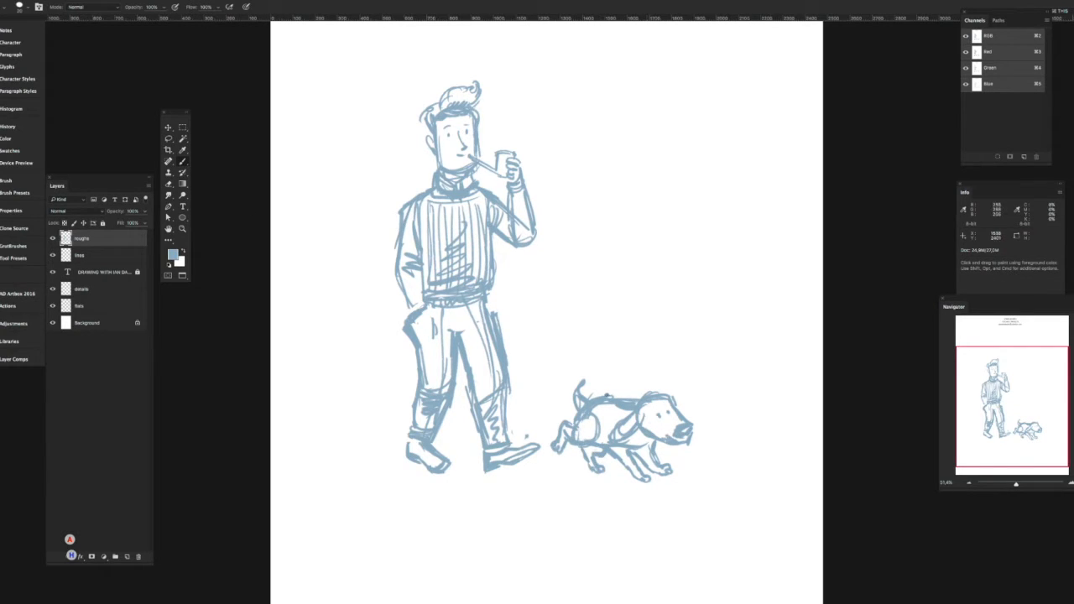
pyautogui.press('Tab')
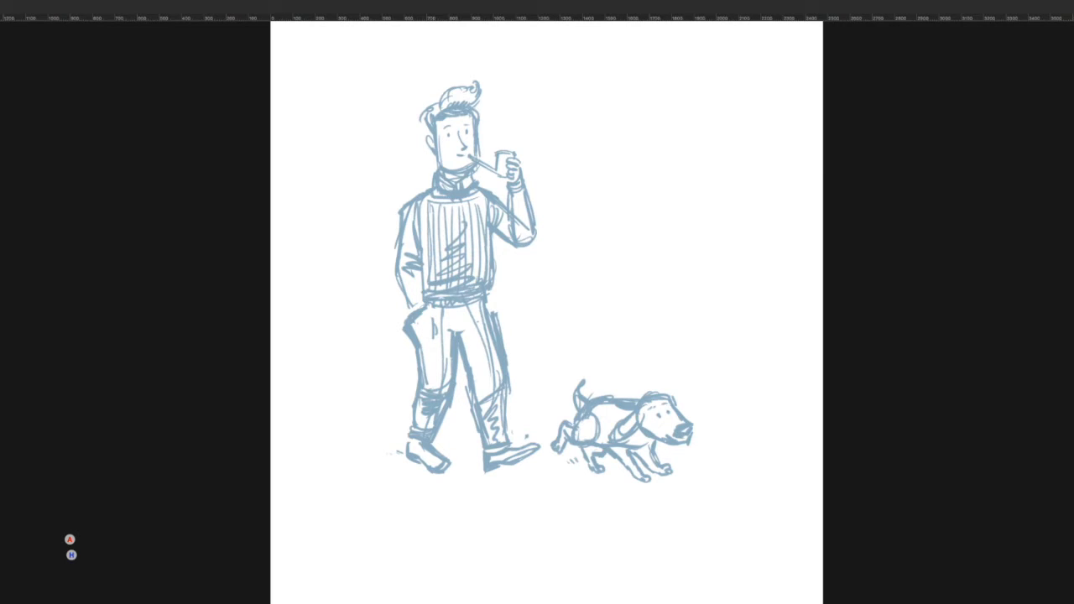
pyautogui.press('Tab')
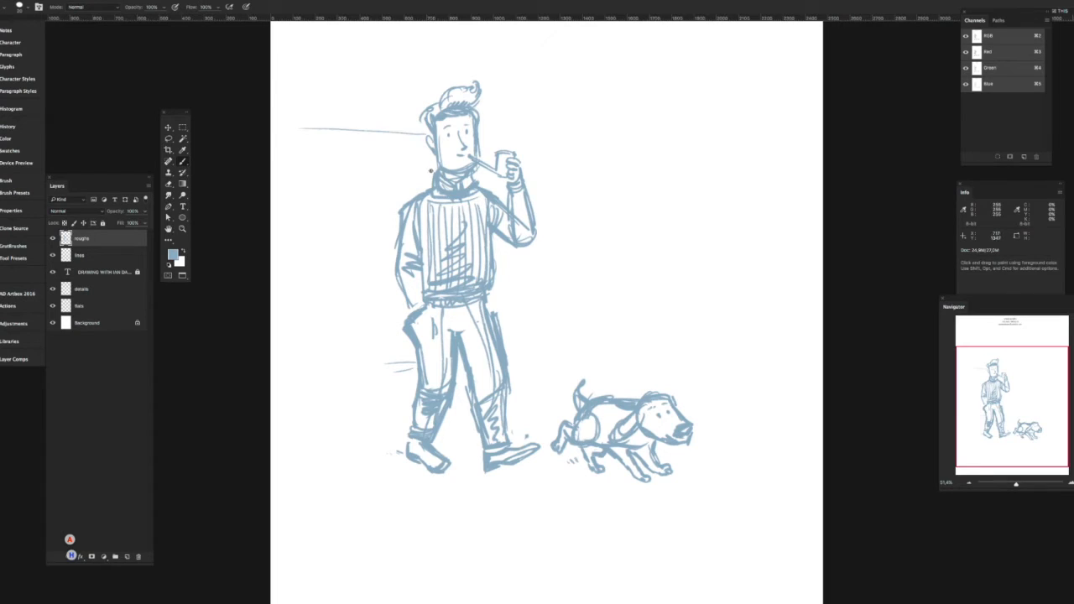
# Step: Draw a straight line at the man's eye level, a distant shoreline and the winding cliff edge behind him
pyautogui.moveTo(310, 130); pyautogui.dragTo(864, 174)
pyautogui.moveTo(515, 294); pyautogui.dragTo(774, 293)
pyautogui.moveTo(323, 304); pyautogui.dragTo(373, 351)
pyautogui.moveTo(373, 351)
pyautogui.mouseDown()
pyautogui.moveTo(381, 411)
pyautogui.moveTo(299, 429)
pyautogui.mouseUp()
pyautogui.moveTo(374, 423); pyautogui.dragTo(448, 505)
pyautogui.moveTo(418, 494); pyautogui.dragTo(472, 563)
pyautogui.moveTo(439, 529); pyautogui.dragTo(471, 568)
pyautogui.moveTo(343, 308); pyautogui.dragTo(381, 300)
# Step: Sketch a rolling ground line with a small gabled cottage on it behind the dog
pyautogui.moveTo(495, 300)
pyautogui.mouseDown()
pyautogui.moveTo(656, 316)
pyautogui.moveTo(795, 310)
pyautogui.mouseUp()
pyautogui.moveTo(637, 286); pyautogui.dragTo(637, 315)
pyautogui.moveTo(618, 271); pyautogui.dragTo(681, 271)
pyautogui.moveTo(681, 270); pyautogui.dragTo(690, 294)
pyautogui.moveTo(686, 295); pyautogui.dragTo(686, 312)
pyautogui.moveTo(623, 295); pyautogui.dragTo(624, 316)
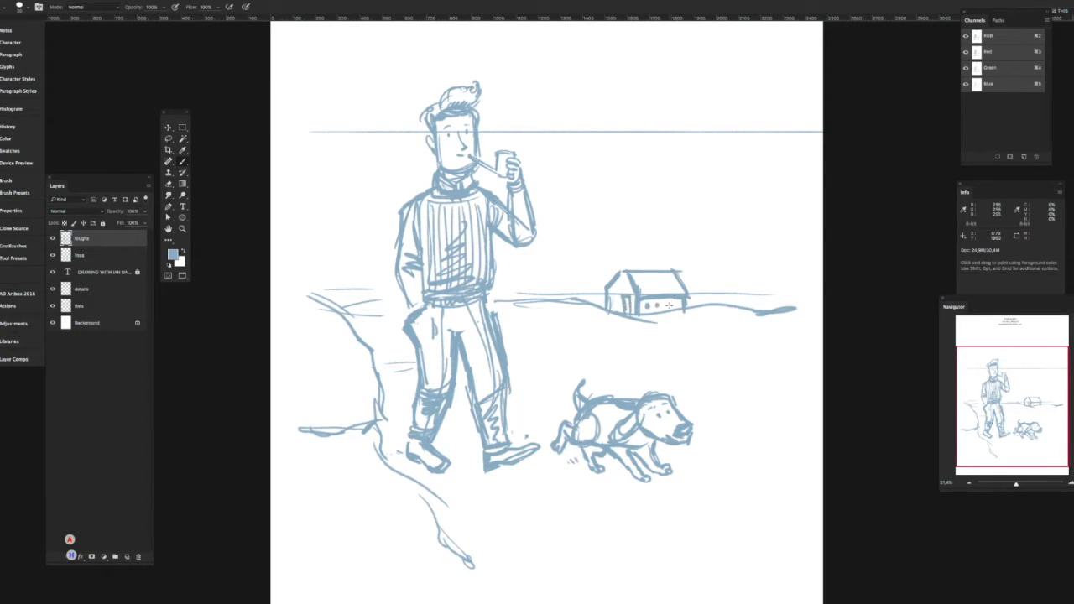
# Step: Sketch hill contours around the cottage and a straight sea horizon line behind the man
pyautogui.moveTo(693, 273)
pyautogui.mouseDown()
pyautogui.moveTo(803, 262)
pyautogui.moveTo(794, 257)
pyautogui.mouseUp()
pyautogui.moveTo(808, 223)
pyautogui.mouseDown()
pyautogui.moveTo(696, 231)
pyautogui.moveTo(492, 295)
pyautogui.mouseUp()
pyautogui.moveTo(396, 313); pyautogui.dragTo(290, 279)
pyautogui.moveTo(780, 212); pyautogui.dragTo(191, 212)
pyautogui.press('super+z')
pyautogui.moveTo(627, 246); pyautogui.dragTo(206, 226)
# Step: Sketch overlapping ridge lines of distant hills above the cottage
pyautogui.moveTo(802, 172)
pyautogui.mouseDown()
pyautogui.moveTo(748, 182)
pyautogui.moveTo(707, 175)
pyautogui.mouseUp()
pyautogui.moveTo(747, 173); pyautogui.dragTo(576, 245)
pyautogui.moveTo(599, 243); pyautogui.dragTo(627, 249)
pyautogui.moveTo(703, 206); pyautogui.dragTo(810, 157)
# Step: Lasso the whole sketch and move it up and to the right on the page
pyautogui.press('super+0')
pyautogui.press('l')
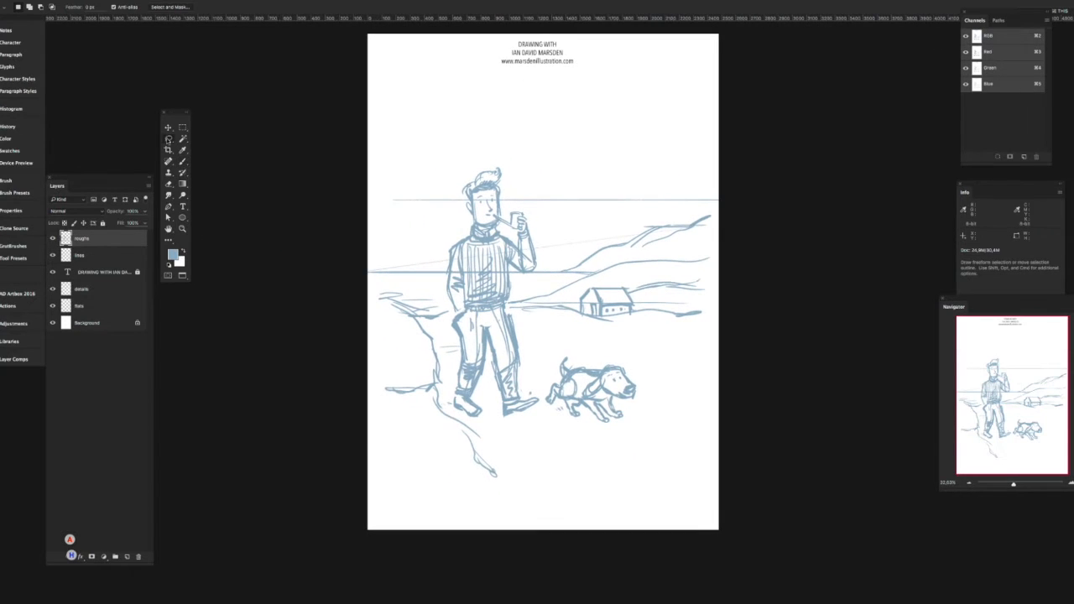
pyautogui.moveTo(356, 216)
pyautogui.mouseDown()
pyautogui.moveTo(403, 126)
pyautogui.moveTo(361, 210)
pyautogui.mouseUp()
pyautogui.press('v')
pyautogui.moveTo(481, 307); pyautogui.dragTo(511, 273)
pyautogui.press('super+d')
# Step: Lasso and delete the stray eye-level line on both sides of the man's head
pyautogui.press('l')
pyautogui.moveTo(511, 113); pyautogui.dragTo(446, 120)
pyautogui.press('Delete')
pyautogui.moveTo(421, 174); pyautogui.dragTo(424, 176)
pyautogui.press('Delete')
pyautogui.moveTo(535, 171); pyautogui.dragTo(537, 163)
pyautogui.press('Delete')
pyautogui.press('super+d')
pyautogui.press('b')
# Step: Sketch a tall cliff along the page's left edge, foreground rocks, and the path's edge below the dog
pyautogui.moveTo(417, 262); pyautogui.dragTo(391, 237)
pyautogui.moveTo(391, 236); pyautogui.dragTo(367, 131)
pyautogui.moveTo(465, 392)
pyautogui.mouseDown()
pyautogui.moveTo(504, 445)
pyautogui.moveTo(435, 459)
pyautogui.mouseUp()
pyautogui.moveTo(485, 454)
pyautogui.mouseDown()
pyautogui.moveTo(399, 479)
pyautogui.moveTo(409, 360)
pyautogui.moveTo(372, 242)
pyautogui.mouseUp()
pyautogui.moveTo(495, 443)
pyautogui.mouseDown()
pyautogui.moveTo(532, 493)
pyautogui.moveTo(566, 484)
pyautogui.mouseUp()
pyautogui.moveTo(566, 388); pyautogui.dragTo(707, 436)
pyautogui.moveTo(718, 453); pyautogui.dragTo(581, 402)
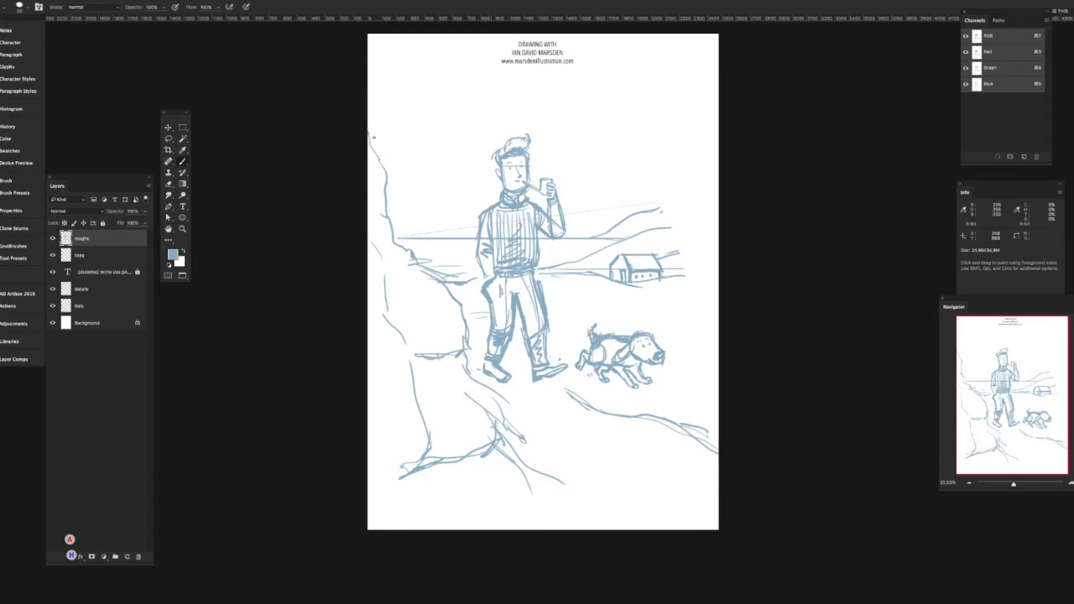
# Step: Sketch puffy cloud outlines across the sky and a scribbled texture above the horizon left of the man
pyautogui.moveTo(629, 109); pyautogui.dragTo(552, 126)
pyautogui.moveTo(483, 119); pyautogui.dragTo(455, 143)
pyautogui.moveTo(414, 65); pyautogui.dragTo(379, 82)
pyautogui.moveTo(575, 102); pyautogui.dragTo(543, 94)
pyautogui.moveTo(542, 94); pyautogui.dragTo(490, 87)
pyautogui.moveTo(404, 202); pyautogui.dragTo(472, 196)
# Step: Thicken the outer outline of the man's lowered arm
pyautogui.scroll(5, 545, 312)
pyautogui.scroll(-4, 545, 312)
pyautogui.moveTo(470, 277); pyautogui.dragTo(475, 198)
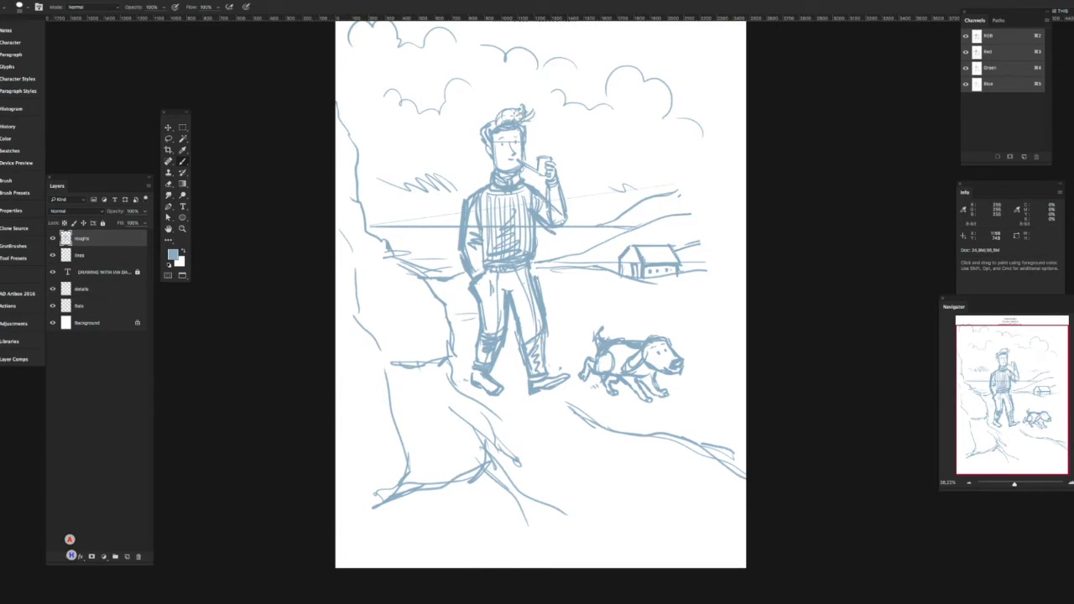
# Step: Add a smaller cloud beside the man's head and curved ground lines below the cottage
pyautogui.moveTo(628, 141)
pyautogui.mouseDown()
pyautogui.moveTo(578, 165)
pyautogui.moveTo(646, 109)
pyautogui.mouseUp()
pyautogui.moveTo(696, 292); pyautogui.dragTo(592, 302)
pyautogui.moveTo(666, 302); pyautogui.dragTo(575, 307)
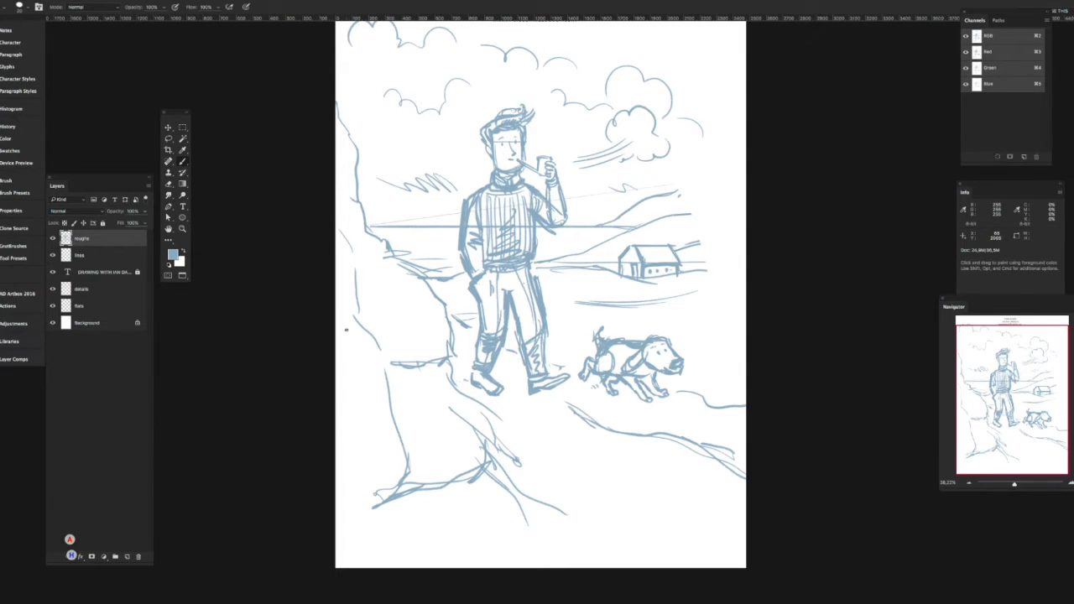
# Step: Lasso and delete the tall cliff and foreground rock lines along the page's left side
pyautogui.click(169, 140)
pyautogui.moveTo(337, 88)
pyautogui.mouseDown()
pyautogui.moveTo(455, 333)
pyautogui.moveTo(334, 193)
pyautogui.mouseUp()
pyautogui.press('Delete')
pyautogui.press('super+d')
# Step: Sketch hills sloping down from the left edge behind the man and the diagonal edges of the path through the foreground
pyautogui.press('b')
pyautogui.moveTo(430, 271); pyautogui.dragTo(335, 247)
pyautogui.moveTo(383, 266)
pyautogui.mouseDown()
pyautogui.moveTo(324, 213)
pyautogui.moveTo(408, 271)
pyautogui.moveTo(337, 203)
pyautogui.moveTo(428, 224)
pyautogui.mouseUp()
pyautogui.moveTo(435, 296)
pyautogui.mouseDown()
pyautogui.moveTo(446, 337)
pyautogui.moveTo(536, 442)
pyautogui.moveTo(701, 537)
pyautogui.mouseUp()
pyautogui.moveTo(388, 259); pyautogui.dragTo(523, 372)
pyautogui.moveTo(560, 396); pyautogui.dragTo(746, 471)
pyautogui.moveTo(582, 414); pyautogui.dragTo(709, 453)
pyautogui.moveTo(393, 295); pyautogui.dragTo(408, 311)
pyautogui.moveTo(412, 370)
pyautogui.mouseDown()
pyautogui.moveTo(466, 409)
pyautogui.moveTo(432, 381)
pyautogui.mouseUp()
# Step: Sketch a large boulder with facet lines and grass at its base in the lower-left foreground
pyautogui.moveTo(337, 360)
pyautogui.mouseDown()
pyautogui.moveTo(412, 418)
pyautogui.moveTo(429, 455)
pyautogui.mouseUp()
pyautogui.moveTo(421, 440)
pyautogui.mouseDown()
pyautogui.moveTo(406, 501)
pyautogui.moveTo(383, 508)
pyautogui.mouseUp()
pyautogui.moveTo(369, 406)
pyautogui.mouseDown()
pyautogui.moveTo(383, 497)
pyautogui.moveTo(369, 458)
pyautogui.mouseUp()
pyautogui.moveTo(337, 490); pyautogui.dragTo(475, 500)
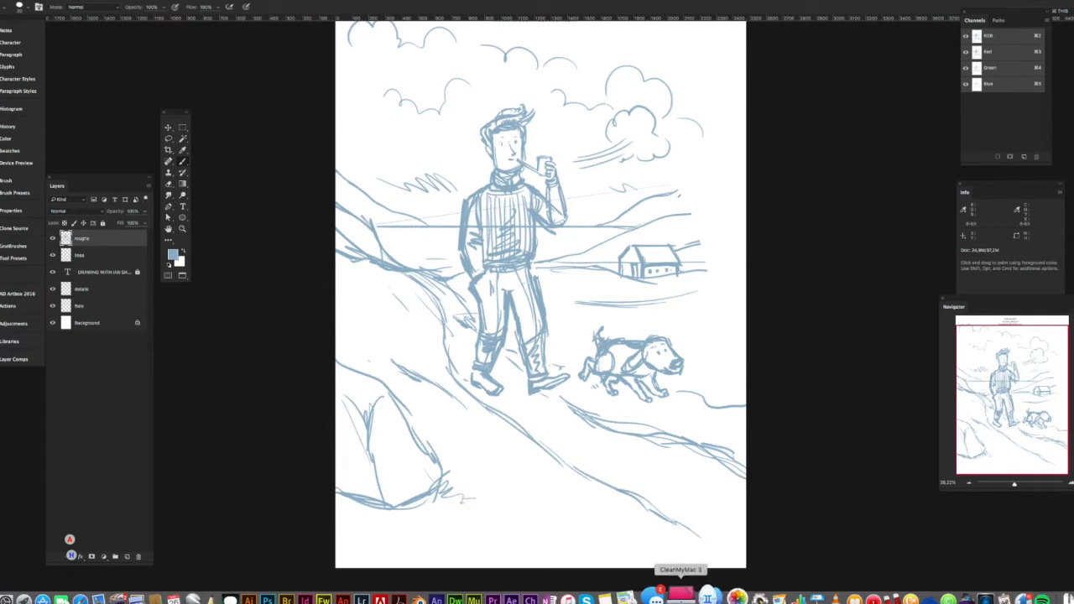
# Step: Switch to Manga Studio and import the blue rough sketch onto page 1 of man with dog01.cpg
pyautogui.click(681, 592)
pyautogui.click(69, 2)
pyautogui.moveTo(95, 103)
pyautogui.click(202, 116)
pyautogui.click(449, 93)
pyautogui.click(729, 550)
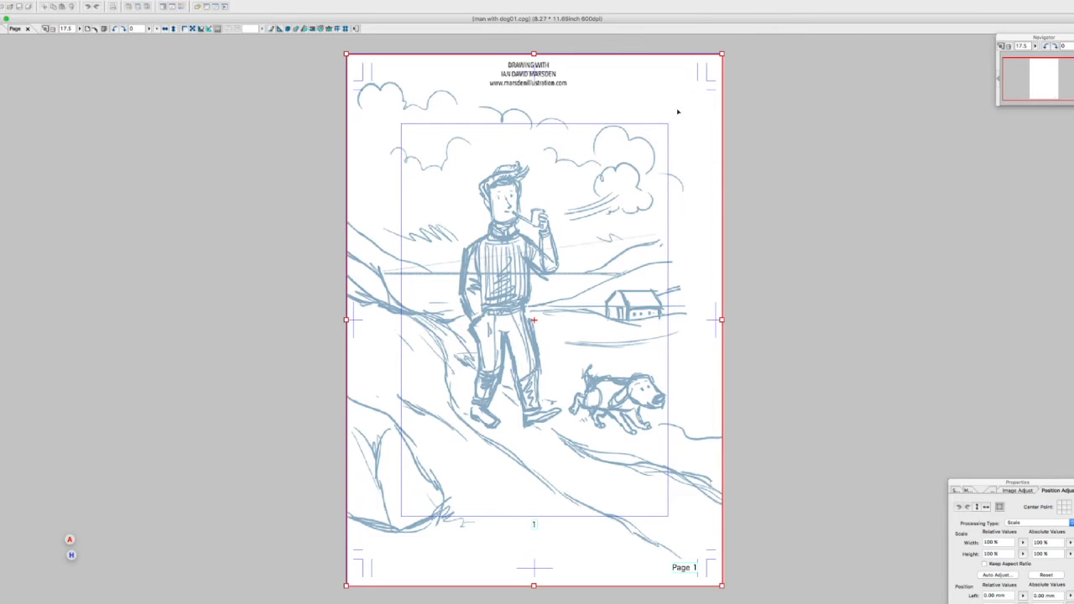
# Step: Create a vector layer named "line art" above the imported sketch for inking
pyautogui.click(114, 85)
pyautogui.click(88, 63)
pyautogui.click(524, 288)
pyautogui.click(520, 296)
pyautogui.write('line art')
pyautogui.press('Return')
pyautogui.moveTo(445, 149); pyautogui.dragTo(586, 353)
pyautogui.moveTo(429, 220); pyautogui.dragTo(437, 248)
pyautogui.moveTo(425, 232); pyautogui.dragTo(427, 264)
pyautogui.moveTo(412, 144)
pyautogui.mouseDown()
pyautogui.moveTo(465, 232)
pyautogui.moveTo(552, 199)
pyautogui.moveTo(566, 127)
pyautogui.mouseUp()
pyautogui.moveTo(595, 186); pyautogui.dragTo(596, 233)
pyautogui.moveTo(614, 185); pyautogui.dragTo(623, 229)
pyautogui.moveTo(580, 206); pyautogui.dragTo(639, 193)
pyautogui.moveTo(581, 223)
pyautogui.mouseDown()
pyautogui.moveTo(641, 209)
pyautogui.moveTo(589, 226)
pyautogui.mouseUp()
pyautogui.moveTo(603, 227)
pyautogui.mouseDown()
pyautogui.moveTo(634, 190)
pyautogui.moveTo(625, 185)
pyautogui.moveTo(599, 226)
pyautogui.mouseUp()
pyautogui.moveTo(623, 199); pyautogui.dragTo(604, 215)
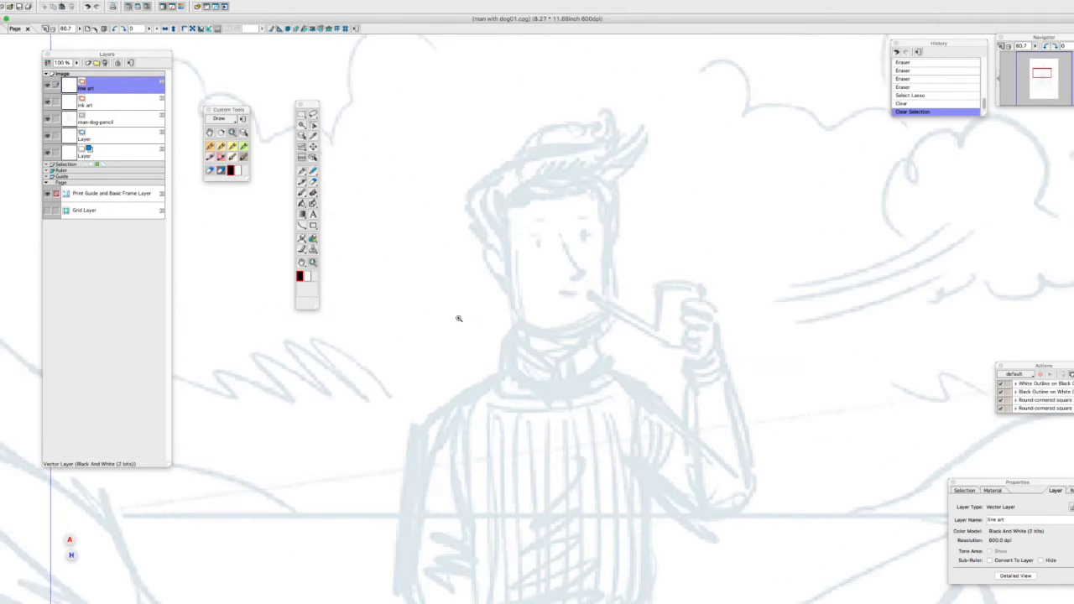
pyautogui.moveTo(502, 162)
pyautogui.mouseDown()
pyautogui.moveTo(475, 219)
pyautogui.moveTo(498, 259)
pyautogui.mouseUp()
pyautogui.moveTo(505, 195); pyautogui.dragTo(507, 268)
pyautogui.press('super+plus')
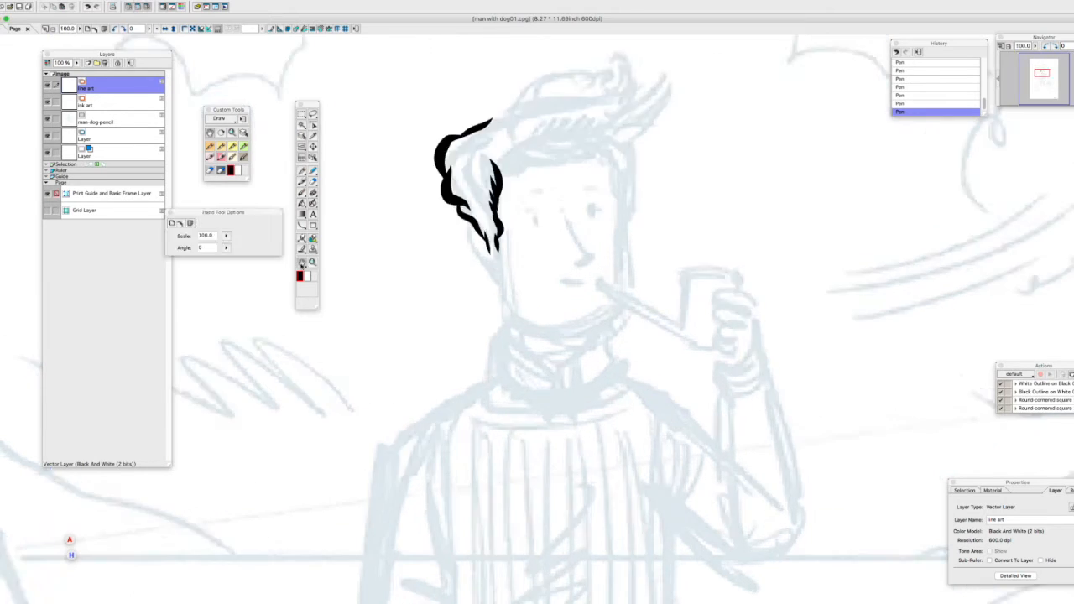
pyautogui.press('super+minus')
pyautogui.press('super+minus')
pyautogui.press('super+minus')
pyautogui.press('super+a')
pyautogui.press('Delete')
# Step: Ink the man's windswept hair locks and the wavy hairline over his forehead in black
pyautogui.moveTo(431, 128)
pyautogui.mouseDown()
pyautogui.moveTo(592, 338)
pyautogui.moveTo(629, 361)
pyautogui.mouseUp()
pyautogui.moveTo(673, 190)
pyautogui.mouseDown()
pyautogui.moveTo(621, 242)
pyautogui.moveTo(577, 257)
pyautogui.mouseUp()
pyautogui.moveTo(666, 171); pyautogui.dragTo(552, 234)
pyautogui.moveTo(580, 241); pyautogui.dragTo(539, 261)
pyautogui.moveTo(611, 258); pyautogui.dragTo(615, 280)
pyautogui.press('super+0')
pyautogui.press('super+d')
# Step: Ink the crown and the side of the man's hair above his ear with tapered black strokes
pyautogui.moveTo(448, 140); pyautogui.dragTo(594, 353)
pyautogui.moveTo(500, 191)
pyautogui.mouseDown()
pyautogui.moveTo(460, 239)
pyautogui.moveTo(474, 258)
pyautogui.mouseUp()
pyautogui.moveTo(551, 214); pyautogui.dragTo(542, 238)
pyautogui.moveTo(518, 172)
pyautogui.mouseDown()
pyautogui.moveTo(558, 151)
pyautogui.moveTo(529, 157)
pyautogui.mouseUp()
pyautogui.moveTo(474, 192); pyautogui.dragTo(513, 174)
pyautogui.moveTo(461, 214); pyautogui.dragTo(473, 233)
pyautogui.moveTo(471, 249); pyautogui.dragTo(481, 269)
# Step: Ink the man's ear, jawline and facial features, undoing the strokes that miss
pyautogui.moveTo(383, 132); pyautogui.dragTo(641, 449)
pyautogui.moveTo(437, 264); pyautogui.dragTo(457, 267)
pyautogui.moveTo(461, 241); pyautogui.dragTo(486, 329)
pyautogui.moveTo(487, 300)
pyautogui.mouseDown()
pyautogui.moveTo(552, 351)
pyautogui.moveTo(585, 219)
pyautogui.mouseUp()
pyautogui.moveTo(534, 220); pyautogui.dragTo(557, 261)
pyautogui.moveTo(559, 261); pyautogui.dragTo(554, 288)
pyautogui.press('super+z')
pyautogui.moveTo(513, 278)
pyautogui.mouseDown()
pyautogui.moveTo(524, 270)
pyautogui.moveTo(557, 288)
pyautogui.mouseUp()
pyautogui.press('super+z')
pyautogui.press('super+z')
pyautogui.press('super+0')
pyautogui.moveTo(445, 148); pyautogui.dragTo(570, 306)
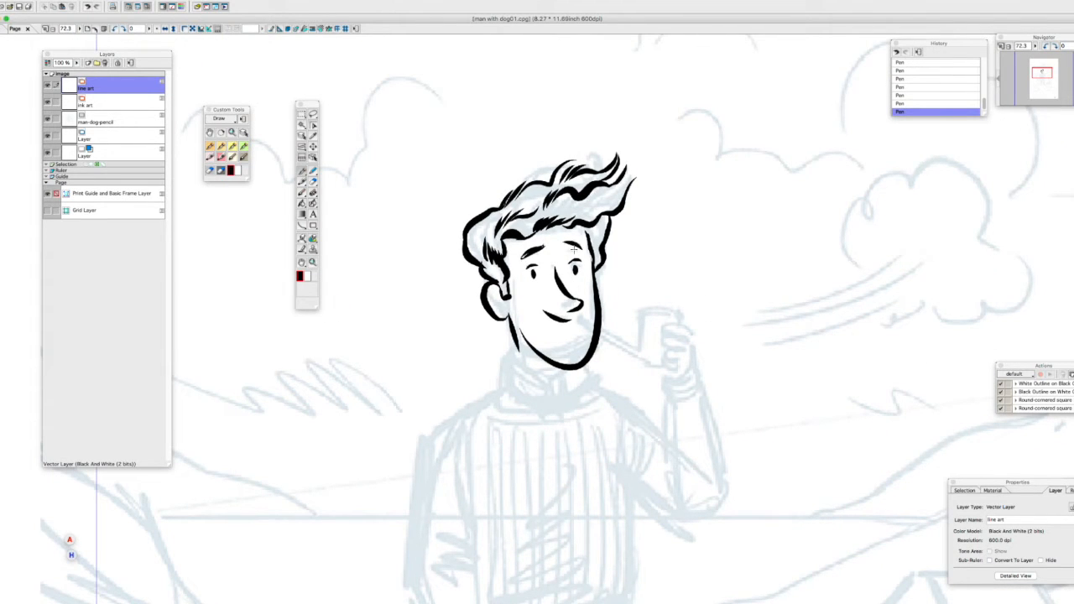
# Step: Ink the turtleneck collar with vertical rib strokes and the sweater's neckline below it
pyautogui.moveTo(533, 375); pyautogui.dragTo(544, 429)
pyautogui.moveTo(538, 373)
pyautogui.mouseDown()
pyautogui.moveTo(550, 410)
pyautogui.moveTo(564, 415)
pyautogui.mouseUp()
pyautogui.moveTo(577, 372); pyautogui.dragTo(573, 417)
pyautogui.moveTo(511, 343); pyautogui.dragTo(504, 371)
pyautogui.moveTo(514, 365); pyautogui.dragTo(533, 399)
pyautogui.moveTo(590, 363); pyautogui.dragTo(579, 388)
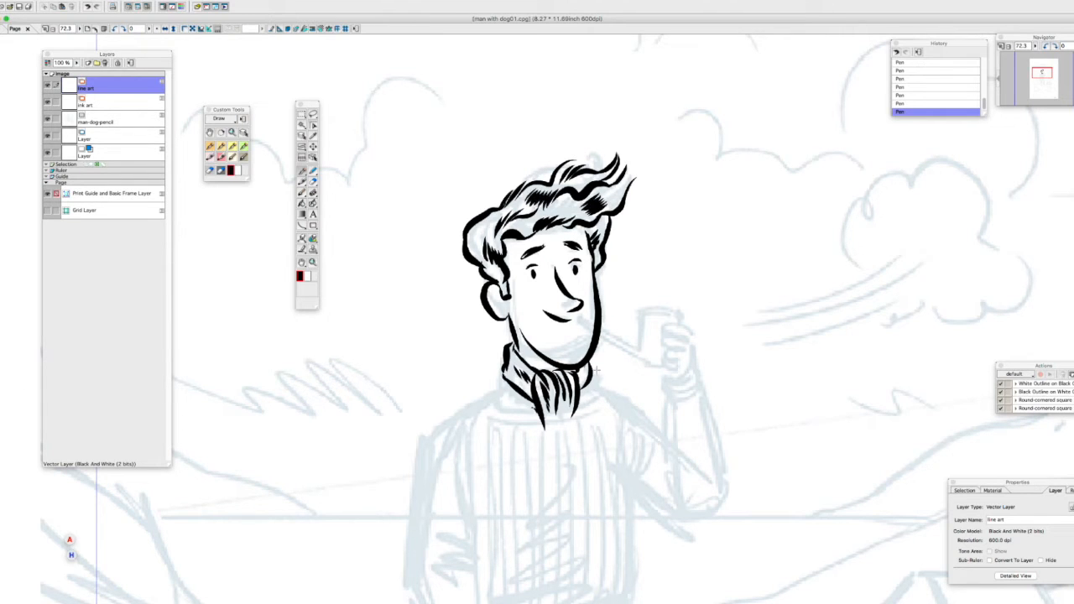
pyautogui.moveTo(591, 387); pyautogui.dragTo(498, 392)
# Step: Ink the sides of the sweater's body, its ribbed waistband and the shoulder of the lowered arm
pyautogui.moveTo(569, 417); pyautogui.dragTo(545, 272)
pyautogui.moveTo(597, 273)
pyautogui.mouseDown()
pyautogui.moveTo(614, 453)
pyautogui.moveTo(580, 481)
pyautogui.mouseUp()
pyautogui.moveTo(429, 307); pyautogui.dragTo(451, 402)
pyautogui.moveTo(421, 365)
pyautogui.mouseDown()
pyautogui.moveTo(450, 402)
pyautogui.moveTo(456, 497)
pyautogui.mouseUp()
pyautogui.moveTo(597, 471)
pyautogui.mouseDown()
pyautogui.moveTo(454, 486)
pyautogui.moveTo(457, 502)
pyautogui.moveTo(567, 495)
pyautogui.mouseUp()
pyautogui.moveTo(470, 244); pyautogui.dragTo(391, 316)
# Step: Ink the raised arm's sleeve from shoulder around the elbow to the cuff
pyautogui.moveTo(571, 233); pyautogui.dragTo(647, 310)
pyautogui.moveTo(601, 332); pyautogui.dragTo(699, 373)
pyautogui.moveTo(644, 256); pyautogui.dragTo(638, 353)
pyautogui.moveTo(675, 228); pyautogui.dragTo(700, 369)
pyautogui.moveTo(642, 248); pyautogui.dragTo(678, 240)
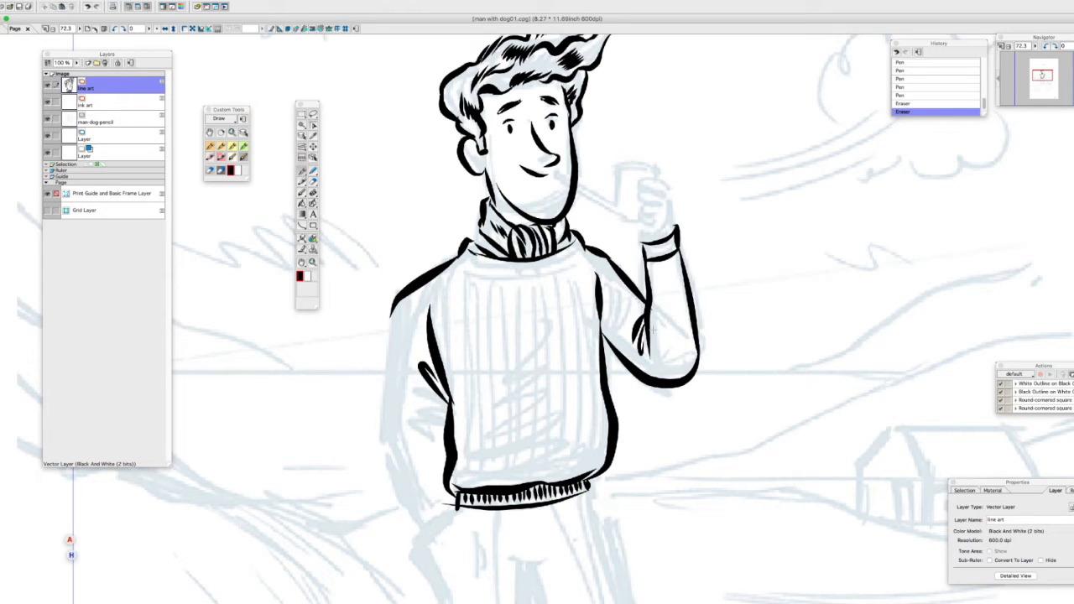
# Step: Ink the lower edge of the sweater's neckline band with a curved stroke, redoing it on the rotated canvas
pyautogui.moveTo(582, 254); pyautogui.dragTo(460, 254)
pyautogui.press('super+z')
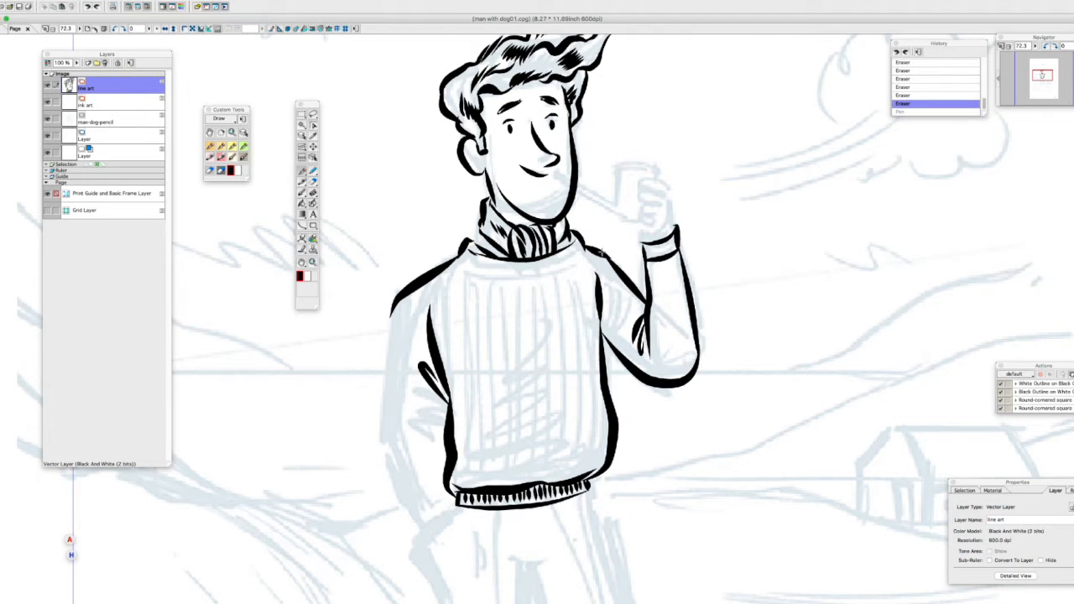
pyautogui.moveTo(551, 446); pyautogui.dragTo(403, 450)
pyautogui.click(896, 259)
pyautogui.moveTo(520, 241); pyautogui.dragTo(412, 308)
pyautogui.press('super+z')
pyautogui.moveTo(521, 242); pyautogui.dragTo(412, 307)
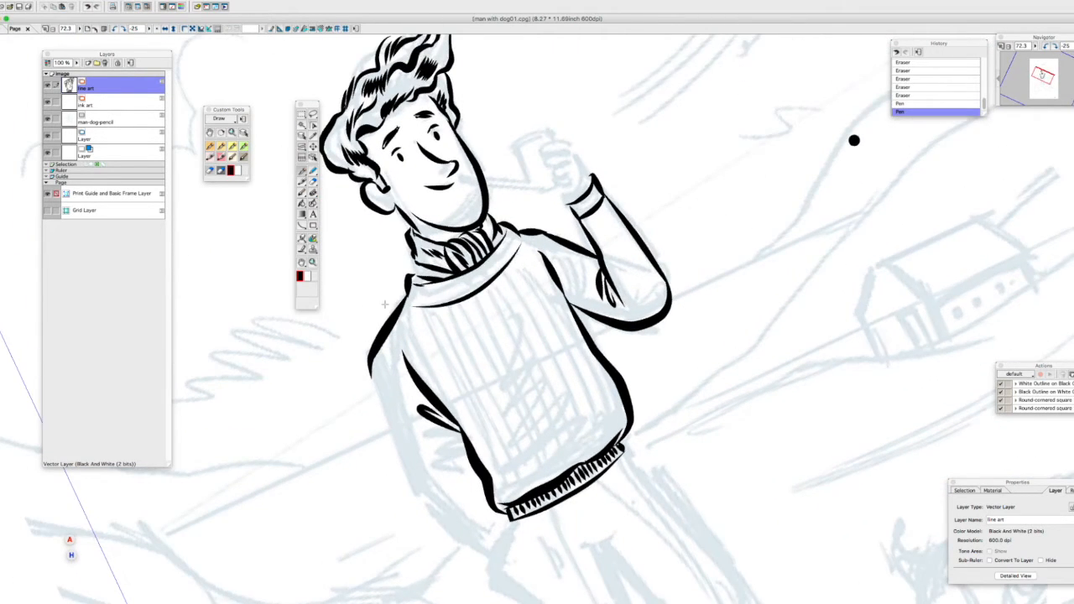
# Step: Ink the lowered arm's outer sleeve and cuff, and add fold strokes to both sleeves
pyautogui.click(123, 28)
pyautogui.click(123, 28)
pyautogui.moveTo(590, 278); pyautogui.dragTo(576, 327)
pyautogui.moveTo(411, 366); pyautogui.dragTo(369, 396)
pyautogui.moveTo(408, 432); pyautogui.dragTo(373, 455)
pyautogui.moveTo(369, 283)
pyautogui.mouseDown()
pyautogui.moveTo(353, 439)
pyautogui.moveTo(382, 493)
pyautogui.mouseUp()
pyautogui.moveTo(426, 486); pyautogui.dragTo(367, 528)
# Step: Fill the sweater's front with five vertical columns of wavy cable-knit strokes
pyautogui.moveTo(436, 442)
pyautogui.mouseDown()
pyautogui.moveTo(437, 317)
pyautogui.moveTo(454, 305)
pyautogui.moveTo(447, 265)
pyautogui.mouseUp()
pyautogui.moveTo(468, 459); pyautogui.dragTo(472, 270)
pyautogui.moveTo(554, 267); pyautogui.dragTo(549, 451)
pyautogui.moveTo(532, 286); pyautogui.dragTo(513, 457)
pyautogui.moveTo(502, 273)
pyautogui.mouseDown()
pyautogui.moveTo(484, 412)
pyautogui.moveTo(497, 457)
pyautogui.mouseUp()
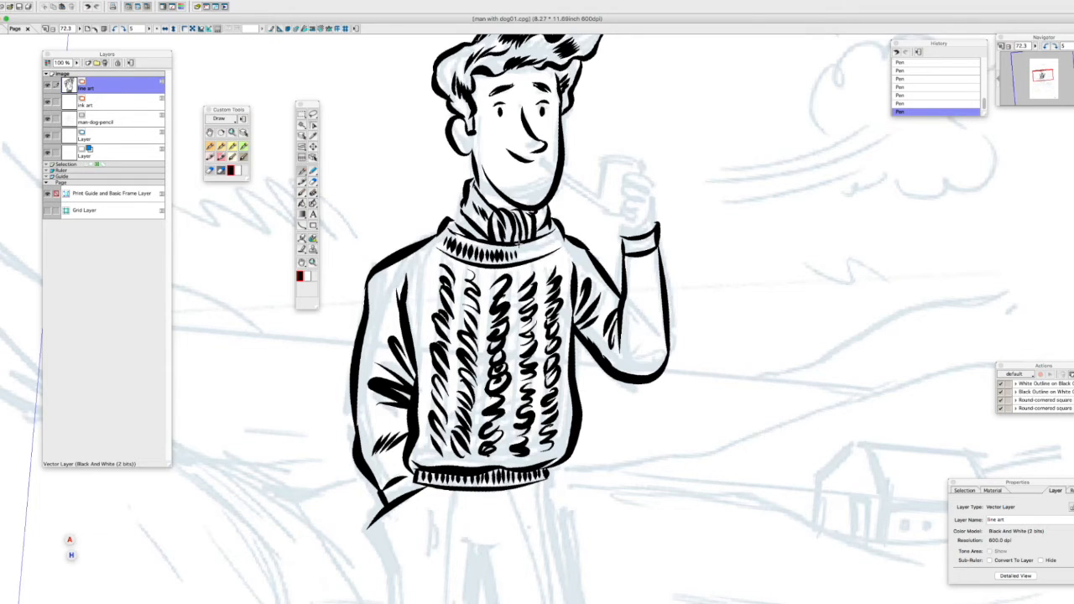
# Step: Ink the fist with curled fingers above the raised arm's cuff
pyautogui.keyDown('super'); pyautogui.click(599, 218); pyautogui.keyUp('super')
pyautogui.keyDown('super'); pyautogui.click(599, 218); pyautogui.keyUp('super')
pyautogui.keyDown('alt'); pyautogui.keyDown('super'); pyautogui.click(537, 319); pyautogui.keyUp('super'); pyautogui.keyUp('alt')
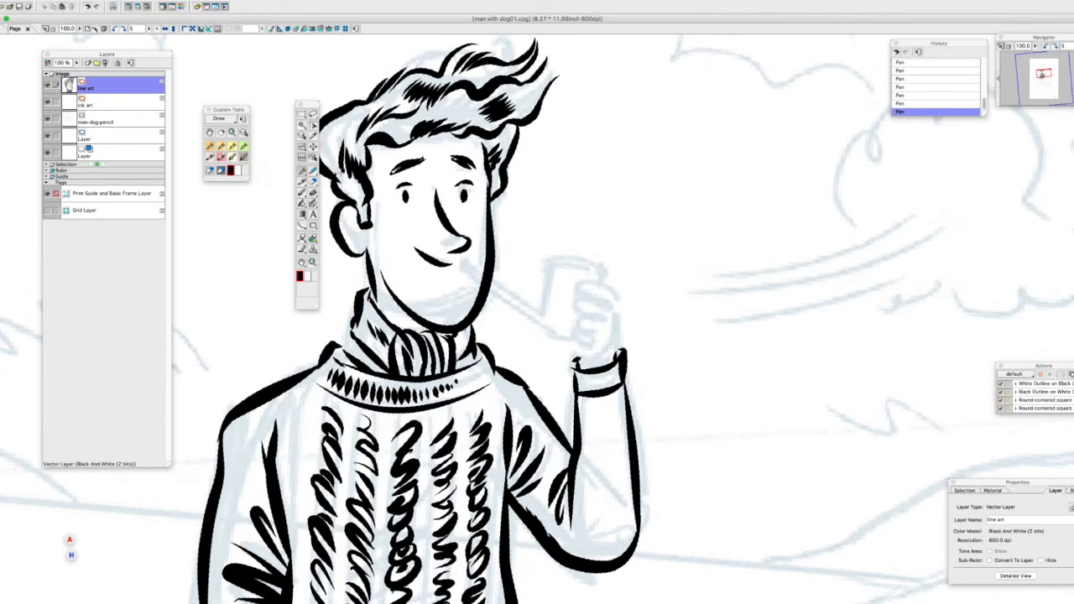
pyautogui.moveTo(601, 290); pyautogui.dragTo(577, 301)
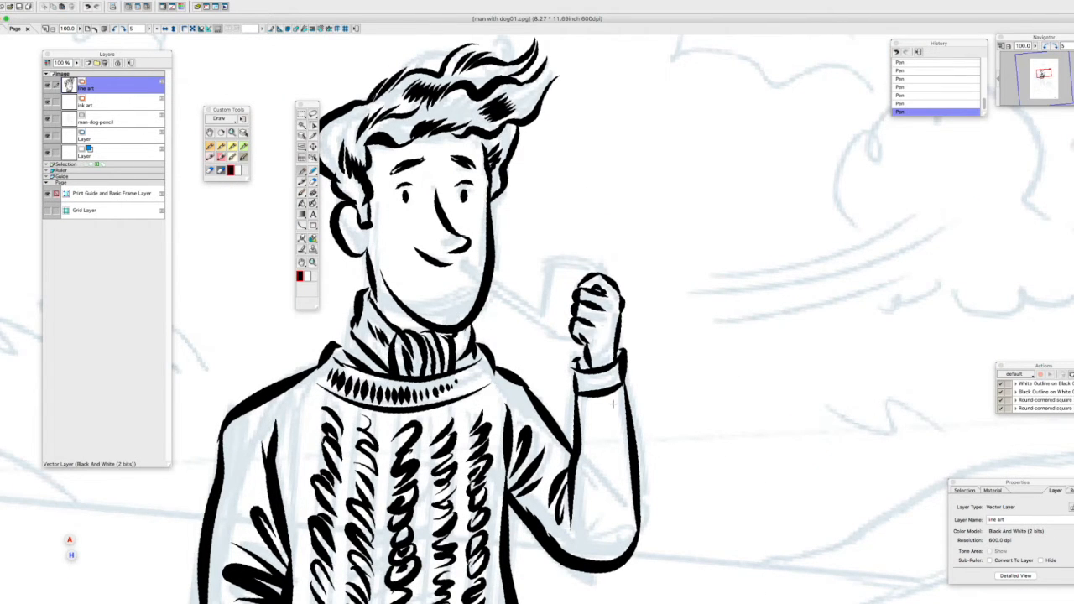
pyautogui.press('super+0')
pyautogui.press('super+shift+0')
pyautogui.moveTo(444, 132); pyautogui.dragTo(597, 298)
pyautogui.moveTo(639, 387); pyautogui.dragTo(632, 409)
pyautogui.press('super+z')
pyautogui.press('super+z')
pyautogui.press('super+y')
pyautogui.press('super+y')
pyautogui.moveTo(594, 348); pyautogui.dragTo(595, 419)
pyautogui.moveTo(533, 357)
pyautogui.mouseDown()
pyautogui.moveTo(613, 406)
pyautogui.moveTo(506, 306)
pyautogui.mouseUp()
pyautogui.moveTo(437, 264); pyautogui.dragTo(490, 298)
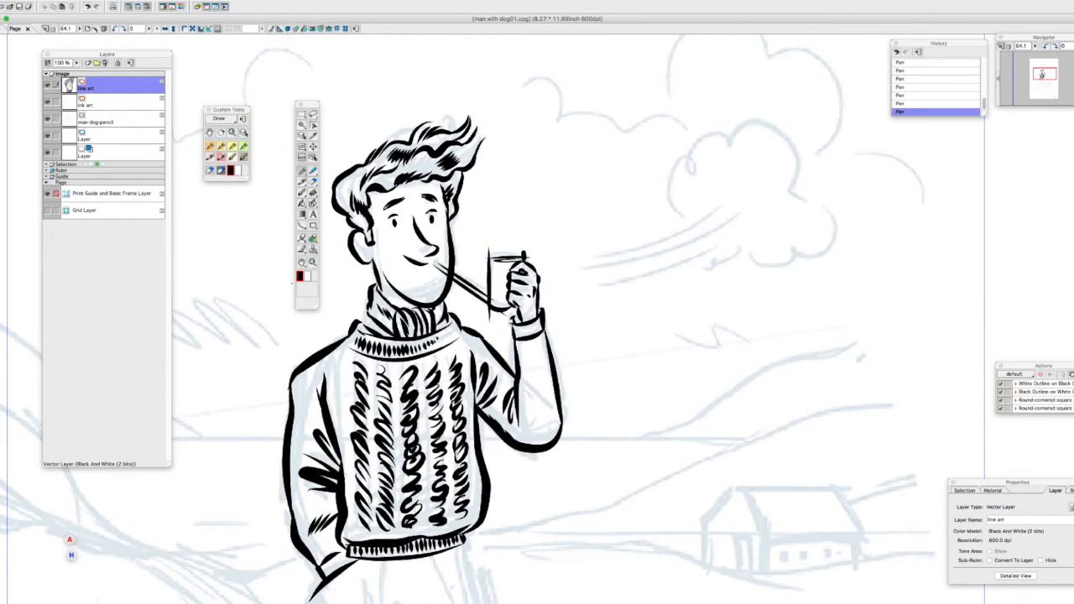
pyautogui.press('super+z')
pyautogui.press('super+z')
pyautogui.press('super+z')
pyautogui.press('super+z')
# Step: Ink the pipe's curved bowl and rim in the fist and its stem up to the man's mouth
pyautogui.moveTo(491, 254)
pyautogui.mouseDown()
pyautogui.moveTo(508, 305)
pyautogui.moveTo(526, 253)
pyautogui.mouseUp()
pyautogui.moveTo(495, 257); pyautogui.dragTo(527, 257)
pyautogui.press('super+z')
pyautogui.moveTo(436, 267); pyautogui.dragTo(503, 303)
pyautogui.moveTo(436, 264); pyautogui.dragTo(495, 297)
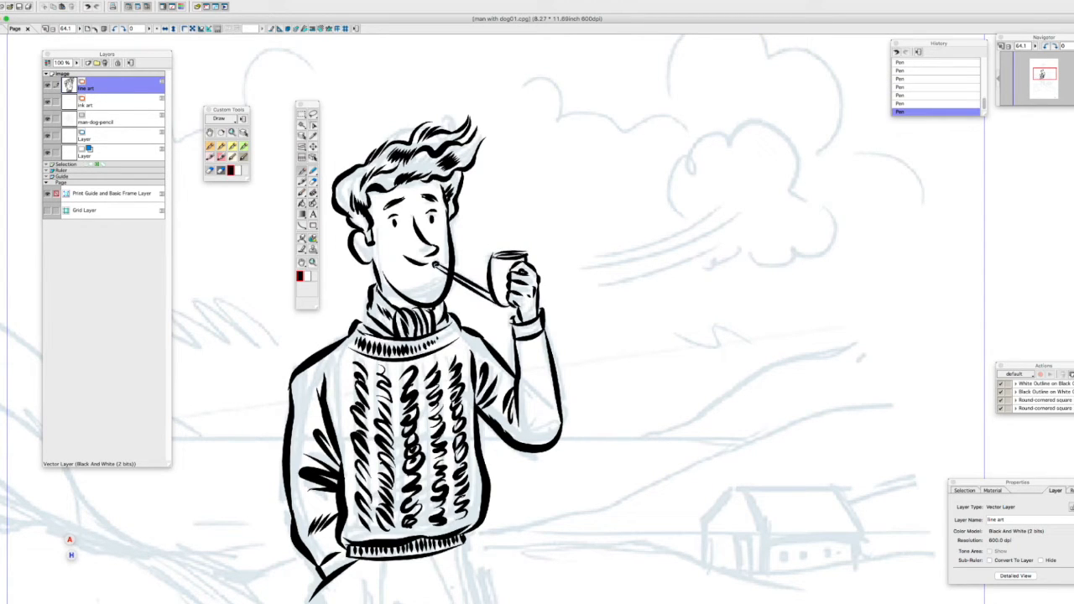
pyautogui.moveTo(508, 245); pyautogui.dragTo(650, 180)
pyautogui.press('super+z')
pyautogui.moveTo(502, 243); pyautogui.dragTo(662, 172)
pyautogui.press('super+z')
# Step: Refine the pipe bowl's rim and the stem with small pen and eraser touch-ups
pyautogui.keyDown('super'); pyautogui.click(487, 283); pyautogui.keyUp('super')
pyautogui.moveTo(547, 279); pyautogui.dragTo(566, 278)
pyautogui.moveTo(566, 281); pyautogui.dragTo(583, 277)
pyautogui.moveTo(583, 280); pyautogui.dragTo(595, 277)
pyautogui.moveTo(522, 289); pyautogui.dragTo(592, 287)
pyautogui.moveTo(540, 289); pyautogui.dragTo(605, 282)
pyautogui.press('super+z')
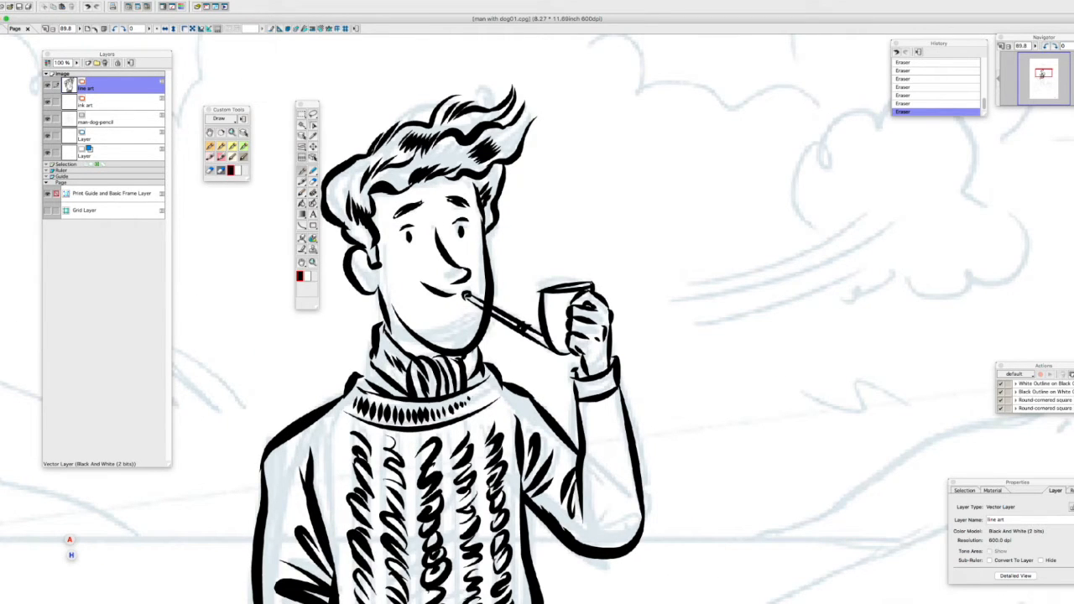
pyautogui.press('F3')
pyautogui.click(302, 170)
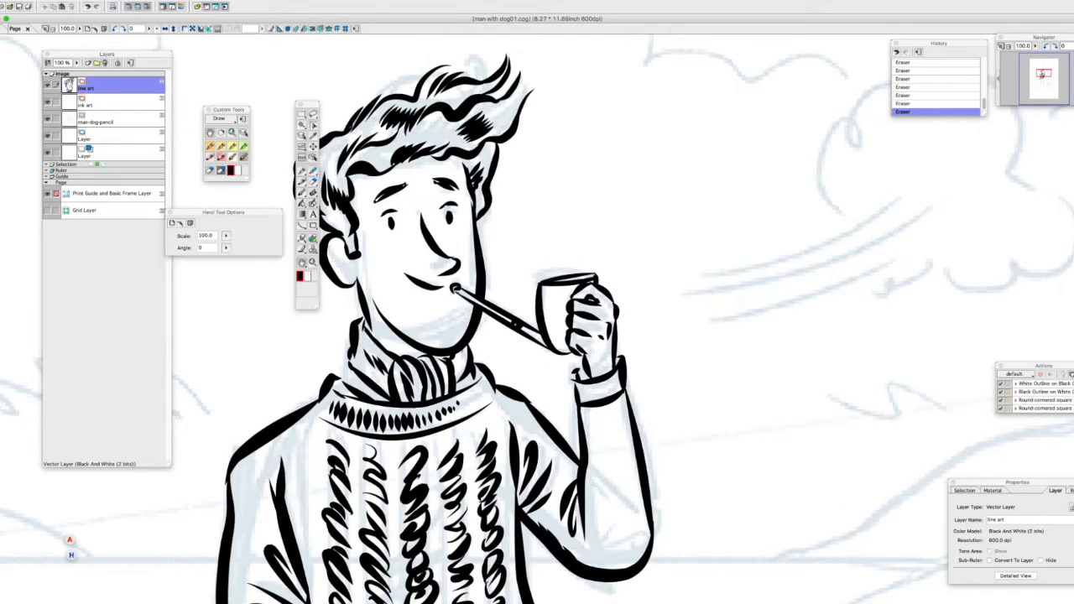
# Step: Ink the upper trousers below the sweater's hem, with the pocket edge and short creases on the thigh
pyautogui.press('super+minus')
pyautogui.keyDown('super'); pyautogui.click(520, 285); pyautogui.keyUp('super')
pyautogui.moveTo(537, 453); pyautogui.dragTo(511, 297)
pyautogui.moveTo(472, 316); pyautogui.dragTo(493, 374)
pyautogui.moveTo(521, 296); pyautogui.dragTo(513, 379)
pyautogui.press('super+z')
pyautogui.press('super+z')
pyautogui.moveTo(532, 342); pyautogui.dragTo(514, 385)
# Step: Ink the outer edge of the man's front trouser leg down to its turned-up cuff
pyautogui.moveTo(599, 272); pyautogui.dragTo(641, 426)
pyautogui.moveTo(644, 405)
pyautogui.mouseDown()
pyautogui.moveTo(619, 461)
pyautogui.moveTo(642, 526)
pyautogui.moveTo(618, 461)
pyautogui.moveTo(641, 424)
pyautogui.moveTo(641, 524)
pyautogui.mouseUp()
pyautogui.press('super+z')
pyautogui.press('super+z')
pyautogui.press('super+z')
pyautogui.moveTo(636, 426); pyautogui.dragTo(646, 536)
pyautogui.moveTo(653, 514)
pyautogui.mouseDown()
pyautogui.moveTo(590, 530)
pyautogui.moveTo(590, 541)
pyautogui.mouseUp()
pyautogui.moveTo(595, 521); pyautogui.dragTo(599, 557)
pyautogui.moveTo(645, 505); pyautogui.dragTo(653, 543)
# Step: Ink the front leg's inner edge, then add its long side seam and fold marks above the cuff
pyautogui.moveTo(599, 520)
pyautogui.mouseDown()
pyautogui.moveTo(537, 331)
pyautogui.moveTo(590, 489)
pyautogui.mouseUp()
pyautogui.press('super+z')
pyautogui.press('super+z')
pyautogui.moveTo(535, 349); pyautogui.dragTo(599, 520)
pyautogui.moveTo(626, 469)
pyautogui.mouseDown()
pyautogui.moveTo(610, 501)
pyautogui.moveTo(624, 505)
pyautogui.mouseUp()
pyautogui.moveTo(612, 358); pyautogui.dragTo(627, 481)
pyautogui.moveTo(591, 280); pyautogui.dragTo(623, 391)
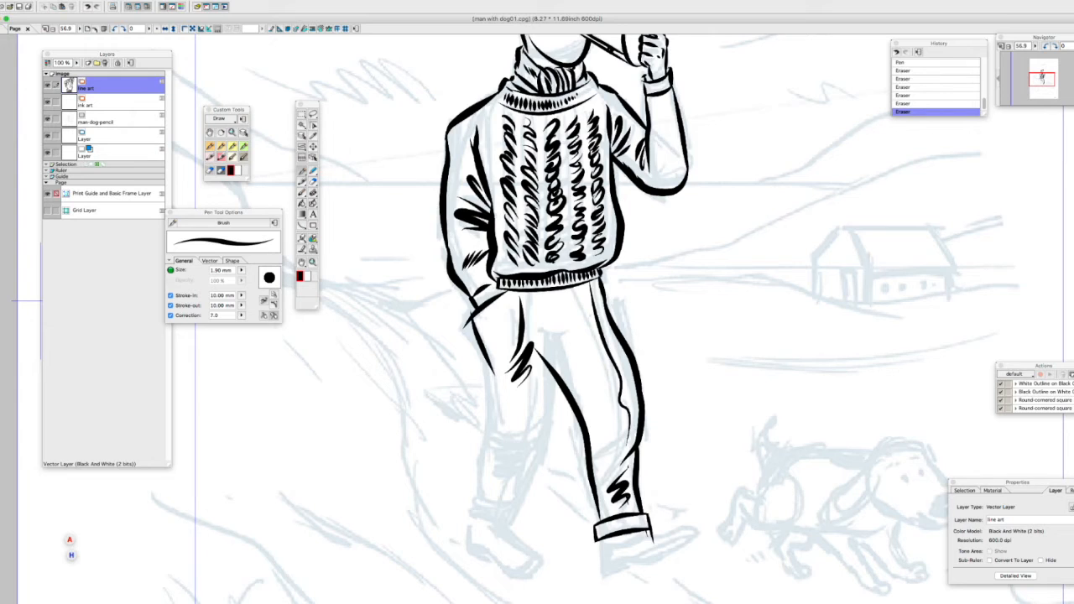
# Step: Ink both edges of the rear trouser leg and close it with a turned-up cuff
pyautogui.moveTo(560, 325); pyautogui.dragTo(525, 468)
pyautogui.moveTo(494, 362); pyautogui.dragTo(466, 545)
pyautogui.moveTo(542, 453); pyautogui.dragTo(502, 554)
pyautogui.moveTo(508, 507); pyautogui.dragTo(471, 512)
pyautogui.moveTo(510, 515)
pyautogui.mouseDown()
pyautogui.moveTo(469, 523)
pyautogui.moveTo(507, 529)
pyautogui.moveTo(468, 534)
pyautogui.mouseUp()
pyautogui.moveTo(455, 510); pyautogui.dragTo(470, 545)
pyautogui.moveTo(502, 522); pyautogui.dragTo(513, 553)
pyautogui.moveTo(507, 520); pyautogui.dragTo(516, 541)
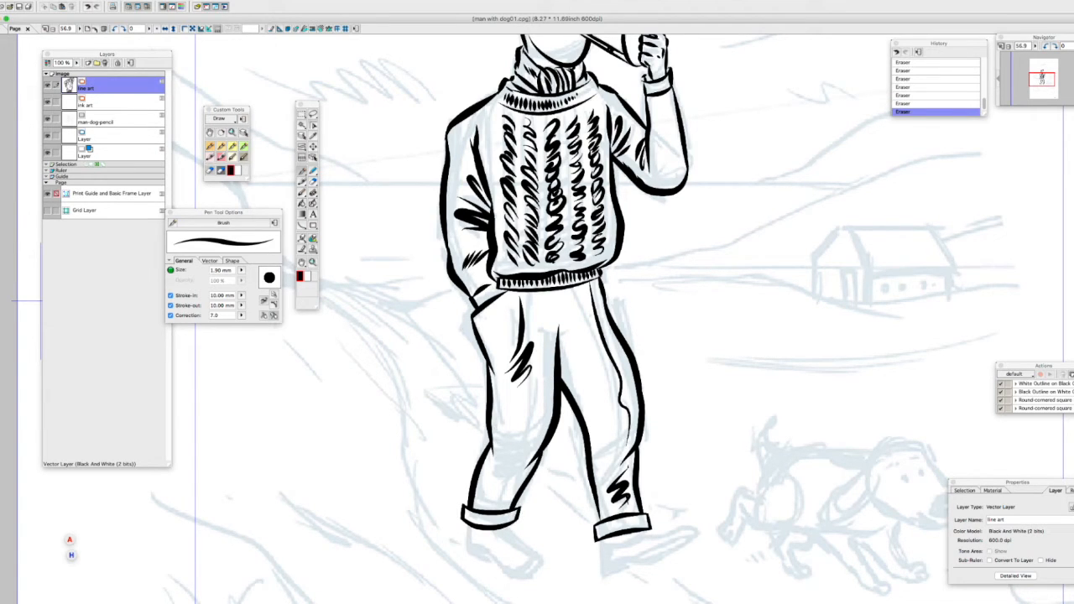
# Step: Add zigzag fold marks at both knees and shins and a long crease down the rear leg
pyautogui.press('super+z')
pyautogui.moveTo(600, 430); pyautogui.dragTo(628, 446)
pyautogui.moveTo(630, 463); pyautogui.dragTo(624, 512)
pyautogui.moveTo(493, 448)
pyautogui.mouseDown()
pyautogui.moveTo(510, 486)
pyautogui.moveTo(499, 509)
pyautogui.mouseUp()
pyautogui.moveTo(544, 319); pyautogui.dragTo(527, 440)
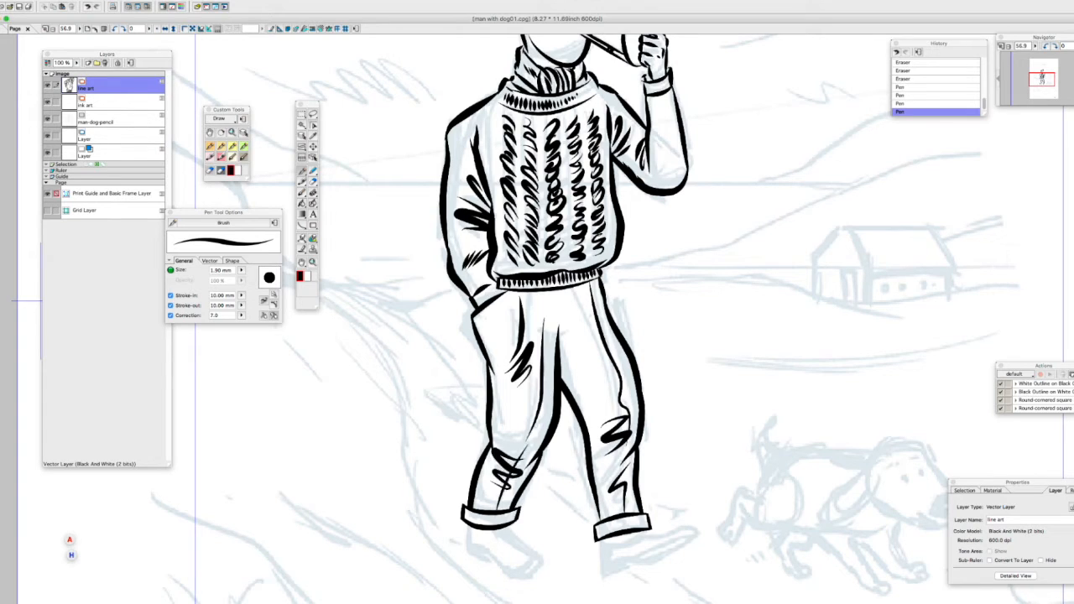
# Step: Ink both of the man's shoes below the trouser cuffs, with laces, toe caps and soles
pyautogui.scroll(-5, 537, 319)
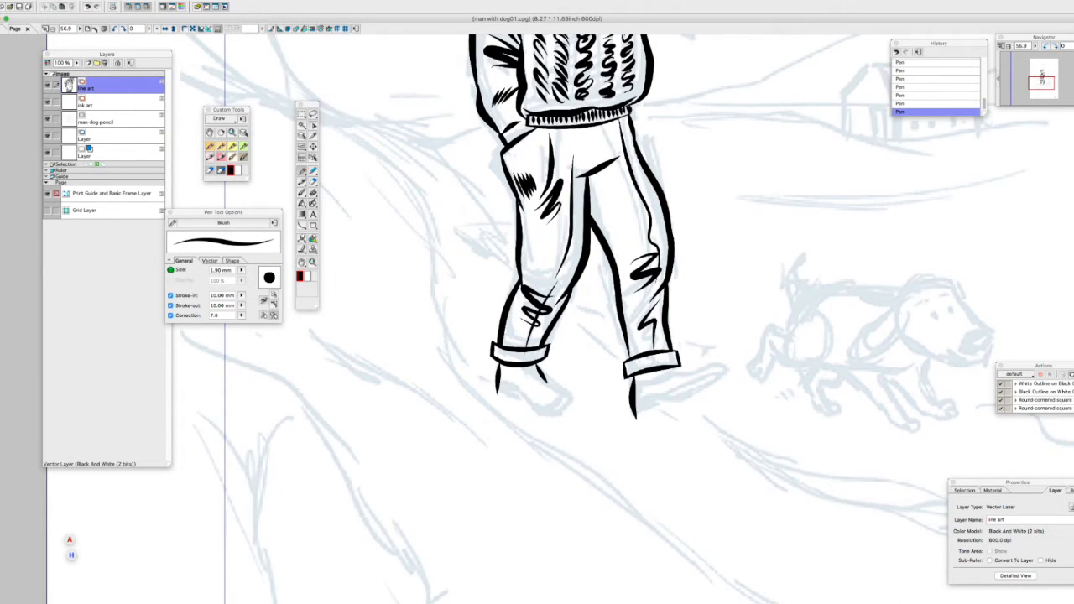
pyautogui.moveTo(544, 379); pyautogui.dragTo(522, 400)
pyautogui.moveTo(499, 382); pyautogui.dragTo(528, 401)
pyautogui.moveTo(668, 371); pyautogui.dragTo(716, 375)
pyautogui.moveTo(635, 406); pyautogui.dragTo(716, 375)
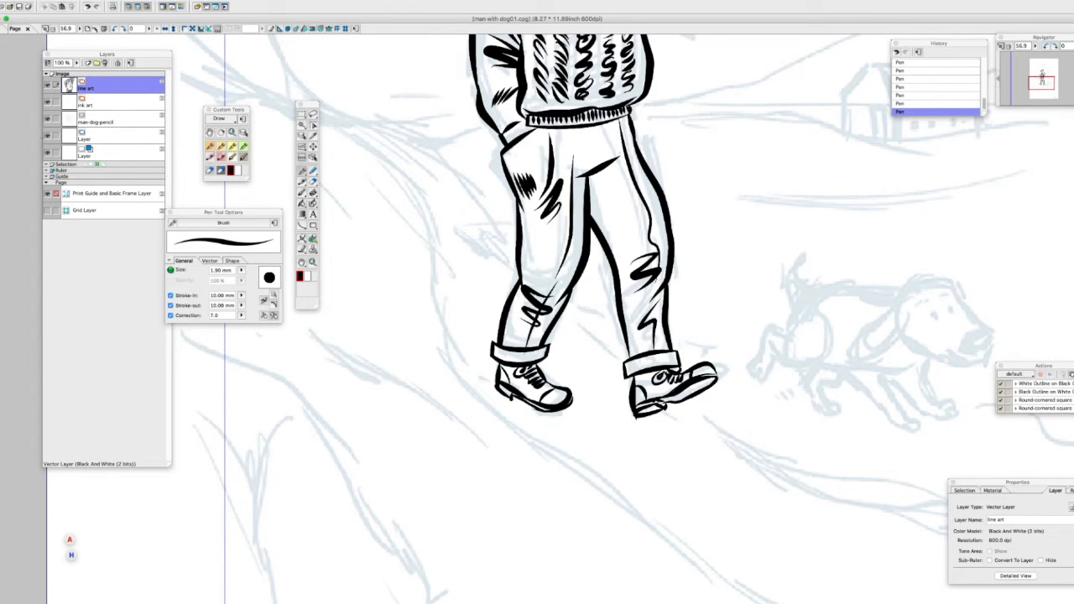
# Step: Refine the heels and soles of both shoes with small pen and eraser touch-ups
pyautogui.hotkey('ctrl', 'z')
pyautogui.moveTo(631, 377)
pyautogui.mouseDown()
pyautogui.moveTo(635, 414)
pyautogui.moveTo(649, 422)
pyautogui.mouseUp()
pyautogui.press('super+z')
pyautogui.moveTo(498, 387); pyautogui.dragTo(513, 401)
pyautogui.press('super+alt+0')
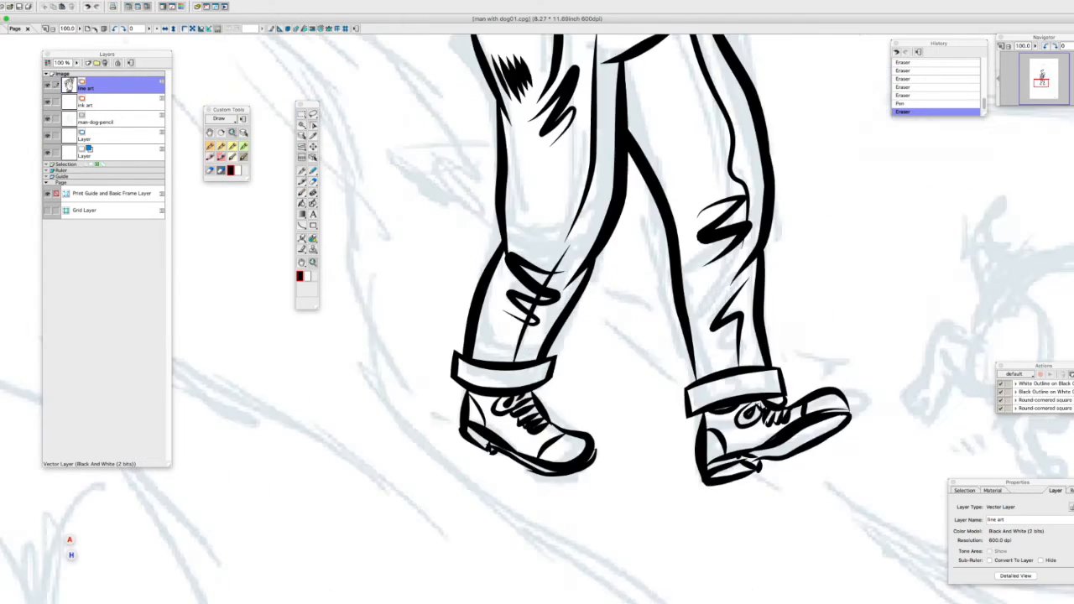
# Step: Hide the man-dog-pencil layer and add hatching to the trouser folds, sleeve shadows and cuff ribbing
pyautogui.press('super+0')
pyautogui.click(48, 118)
pyautogui.click(502, 311)
pyautogui.click(502, 311)
pyautogui.press('p')
pyautogui.moveTo(594, 220); pyautogui.dragTo(610, 240)
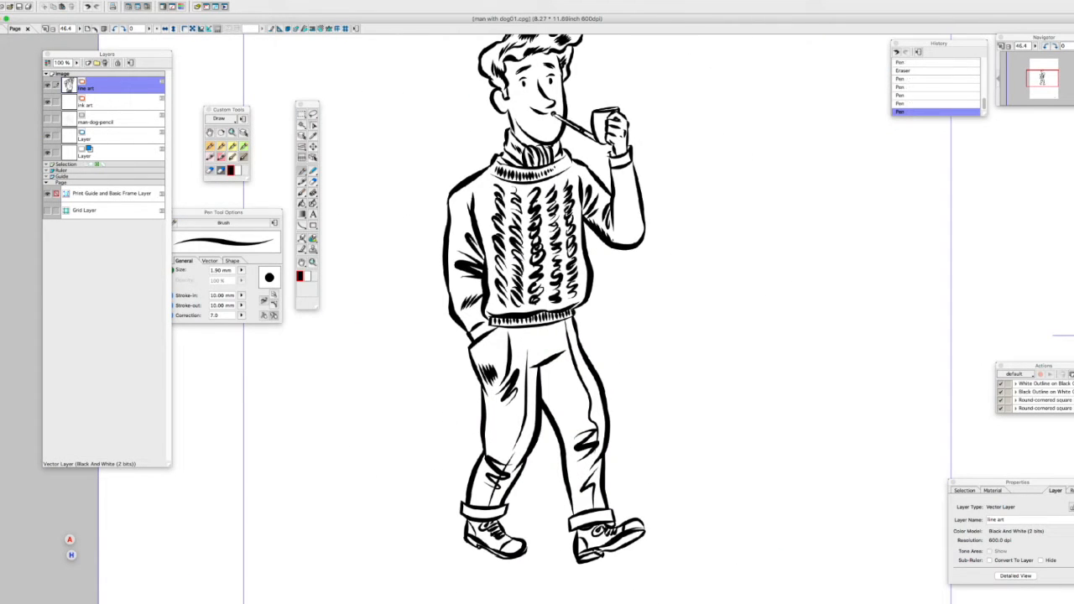
pyautogui.moveTo(598, 453); pyautogui.dragTo(577, 480)
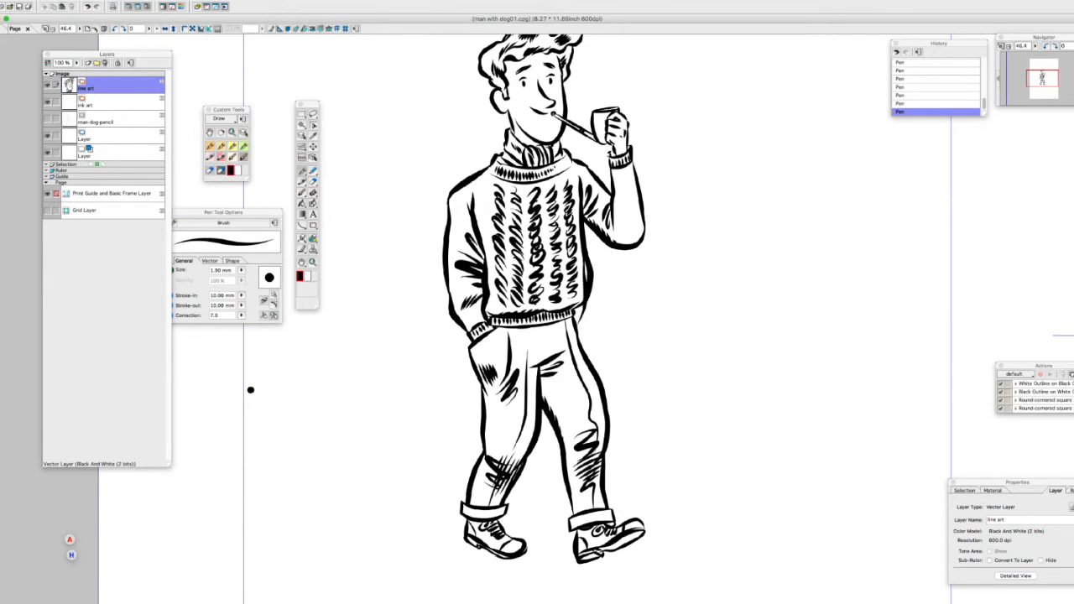
# Step: Undo the last few pen strokes and restore them
pyautogui.press('super+z')
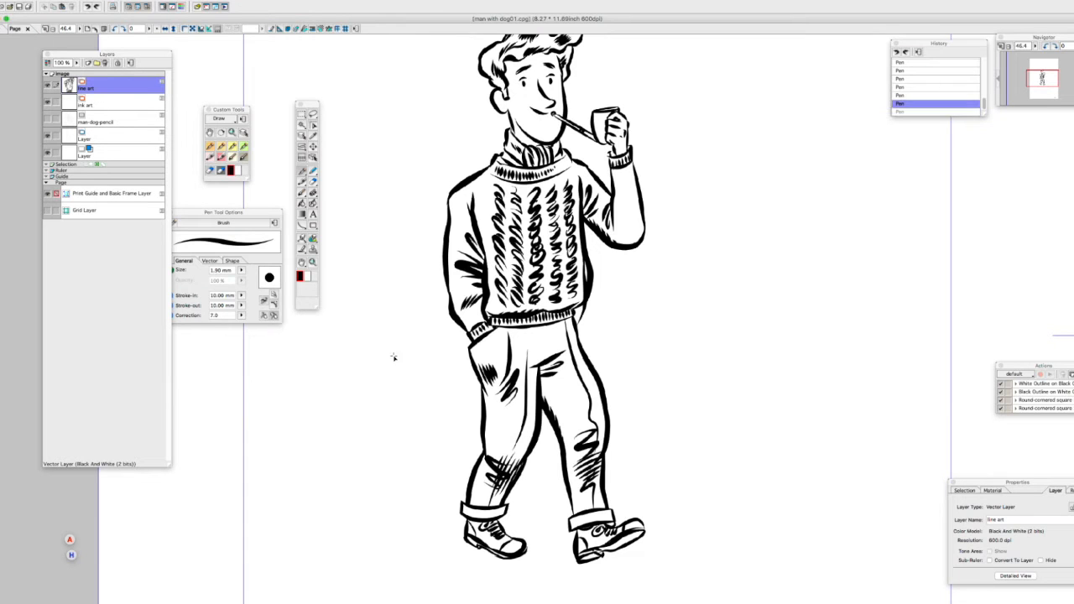
pyautogui.press('super+z')
pyautogui.press('super+z')
pyautogui.press('super+y')
pyautogui.press('super+y')
pyautogui.press('super+y')
# Step: Fit the whole page in view and show the man-dog-pencil rough layer again
pyautogui.doubleClick(232, 133)
pyautogui.doubleClick(210, 132)
pyautogui.click(49, 118)
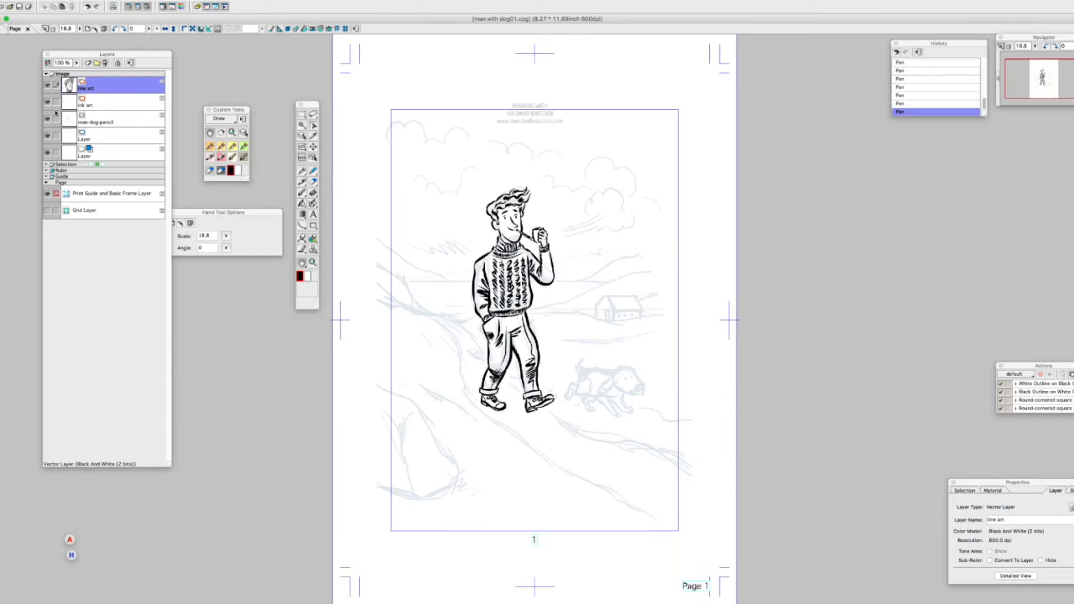
# Step: Try inking the dog's nose and shaggy chin over the rough
pyautogui.click(312, 262)
pyautogui.moveTo(551, 327); pyautogui.dragTo(665, 455)
pyautogui.click(302, 170)
pyautogui.moveTo(653, 317)
pyautogui.mouseDown()
pyautogui.moveTo(696, 298)
pyautogui.moveTo(654, 312)
pyautogui.mouseUp()
pyautogui.doubleClick(302, 263)
pyautogui.click(312, 263)
pyautogui.moveTo(522, 280); pyautogui.dragTo(677, 446)
pyautogui.click(302, 171)
pyautogui.moveTo(688, 403); pyautogui.dragTo(678, 428)
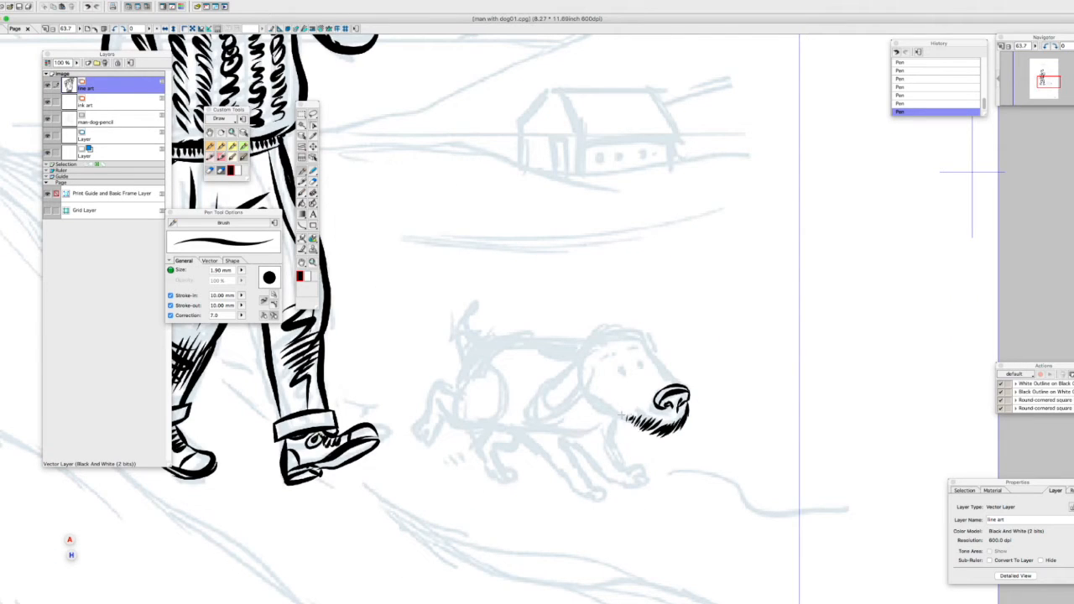
# Step: Try a jaw and snout line for the dog, then erase the inked muzzle
pyautogui.press('super+z')
pyautogui.press('super+z')
pyautogui.moveTo(622, 396); pyautogui.dragTo(637, 415)
pyautogui.press('super+z')
pyautogui.moveTo(672, 385); pyautogui.dragTo(646, 347)
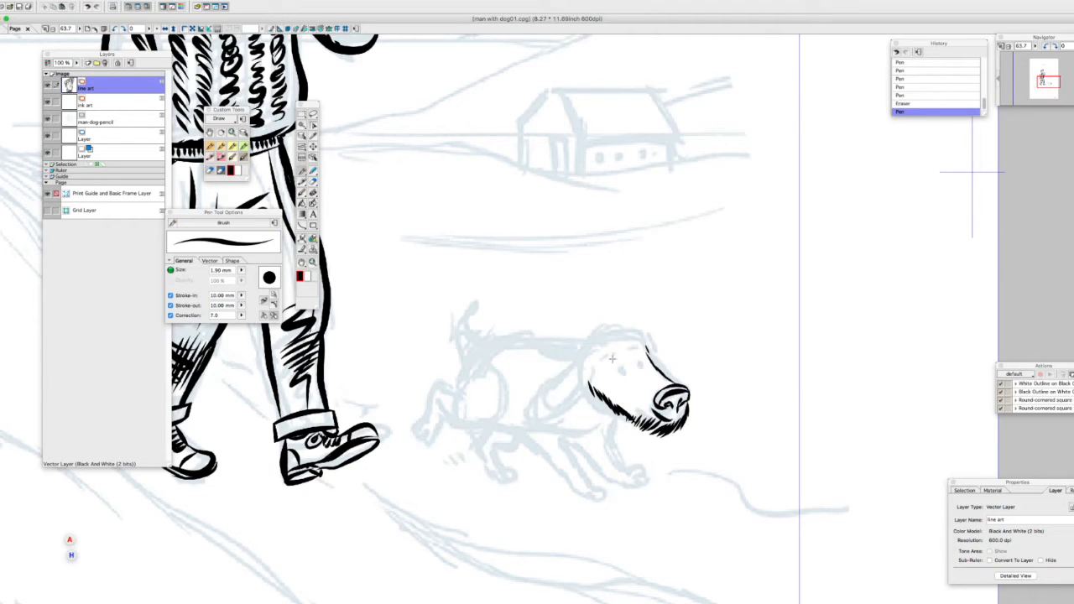
pyautogui.press('super+z')
pyautogui.moveTo(681, 422); pyautogui.dragTo(592, 389)
pyautogui.moveTo(681, 393); pyautogui.dragTo(659, 403)
# Step: Ink the dog's face with nose, eyes, lolling tongue and shaggy chin, plus its two flapping ears
pyautogui.moveTo(635, 331); pyautogui.dragTo(671, 383)
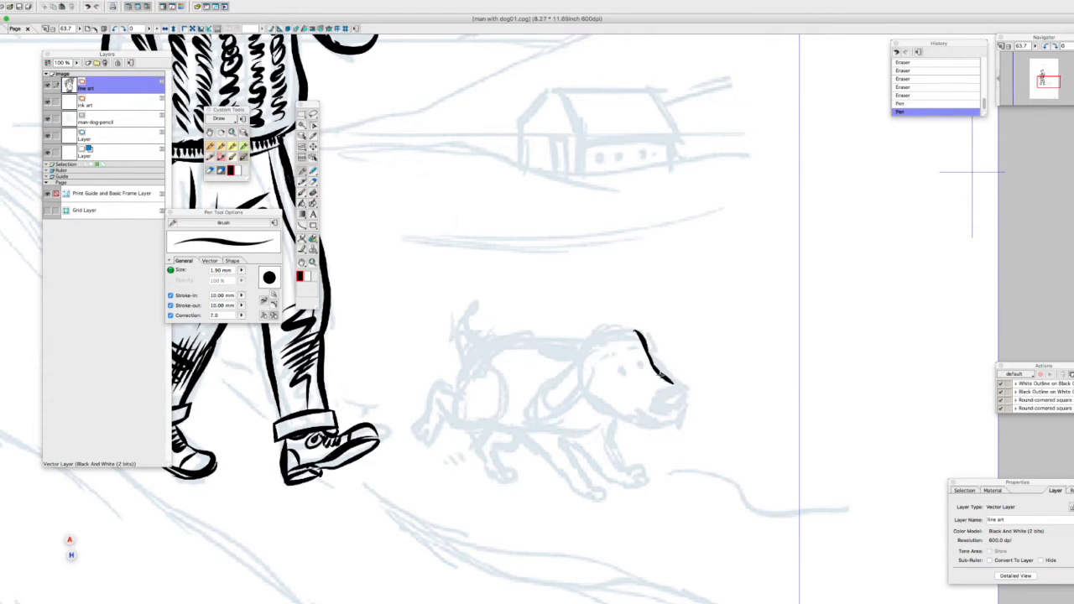
pyautogui.moveTo(611, 404); pyautogui.dragTo(634, 426)
pyautogui.moveTo(686, 393); pyautogui.dragTo(683, 431)
pyautogui.moveTo(680, 419); pyautogui.dragTo(668, 435)
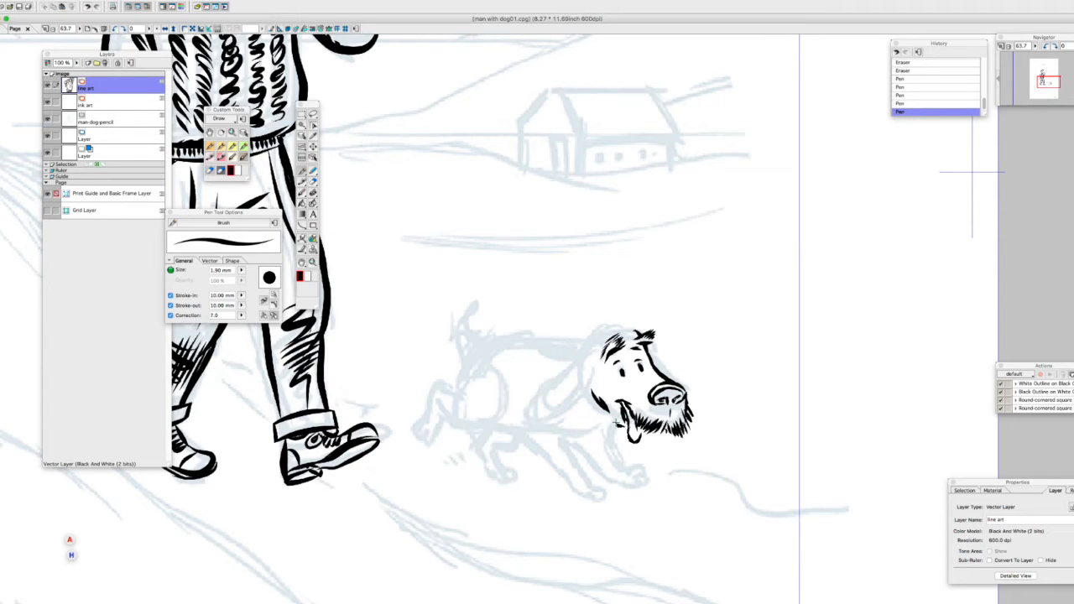
pyautogui.moveTo(591, 346)
pyautogui.mouseDown()
pyautogui.moveTo(537, 415)
pyautogui.moveTo(514, 394)
pyautogui.mouseUp()
pyautogui.moveTo(639, 329); pyautogui.dragTo(717, 334)
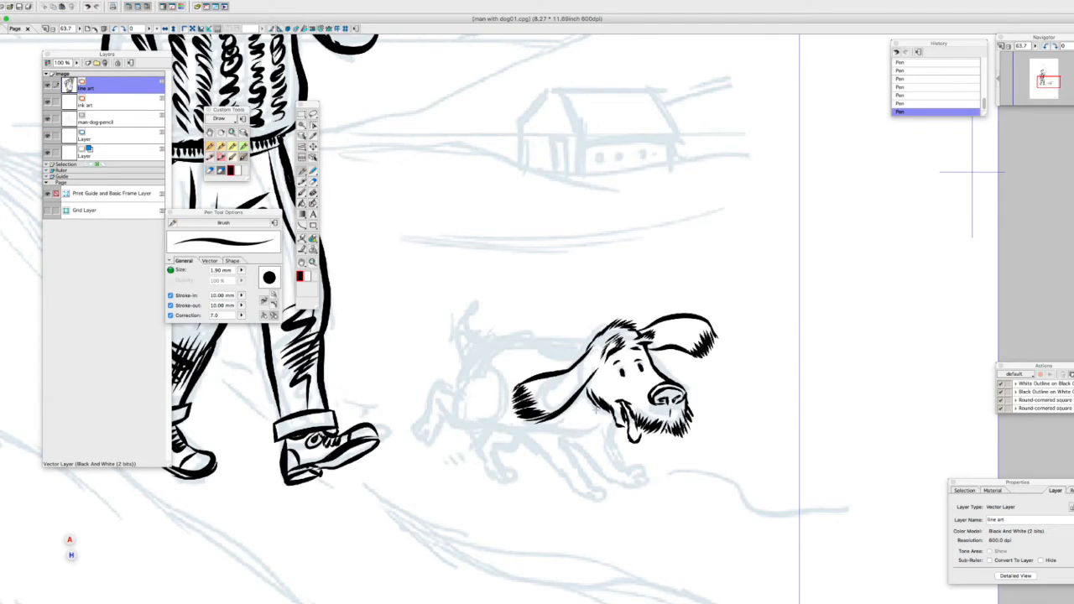
# Step: Ink the dog's back, chest and belly and its outstretched front legs with paws
pyautogui.moveTo(569, 359); pyautogui.dragTo(478, 377)
pyautogui.moveTo(606, 417); pyautogui.dragTo(550, 439)
pyautogui.moveTo(636, 457)
pyautogui.mouseDown()
pyautogui.moveTo(627, 488)
pyautogui.moveTo(534, 439)
pyautogui.mouseUp()
pyautogui.moveTo(622, 466)
pyautogui.mouseDown()
pyautogui.moveTo(636, 460)
pyautogui.moveTo(649, 472)
pyautogui.mouseUp()
pyautogui.moveTo(609, 468); pyautogui.dragTo(631, 483)
# Step: Ink the dog's haunch, hind legs and raised tail
pyautogui.moveTo(503, 386); pyautogui.dragTo(484, 427)
pyautogui.moveTo(467, 374); pyautogui.dragTo(473, 401)
pyautogui.moveTo(490, 428); pyautogui.dragTo(447, 385)
pyautogui.moveTo(450, 386); pyautogui.dragTo(432, 424)
pyautogui.moveTo(450, 412); pyautogui.dragTo(447, 430)
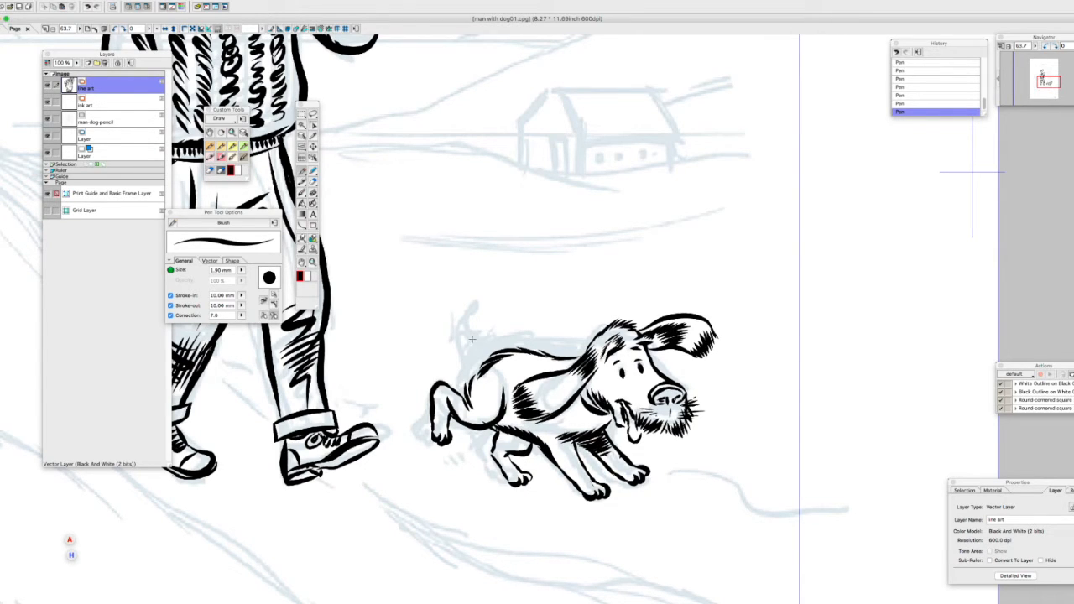
pyautogui.moveTo(472, 339); pyautogui.dragTo(480, 293)
pyautogui.moveTo(478, 295); pyautogui.dragTo(462, 362)
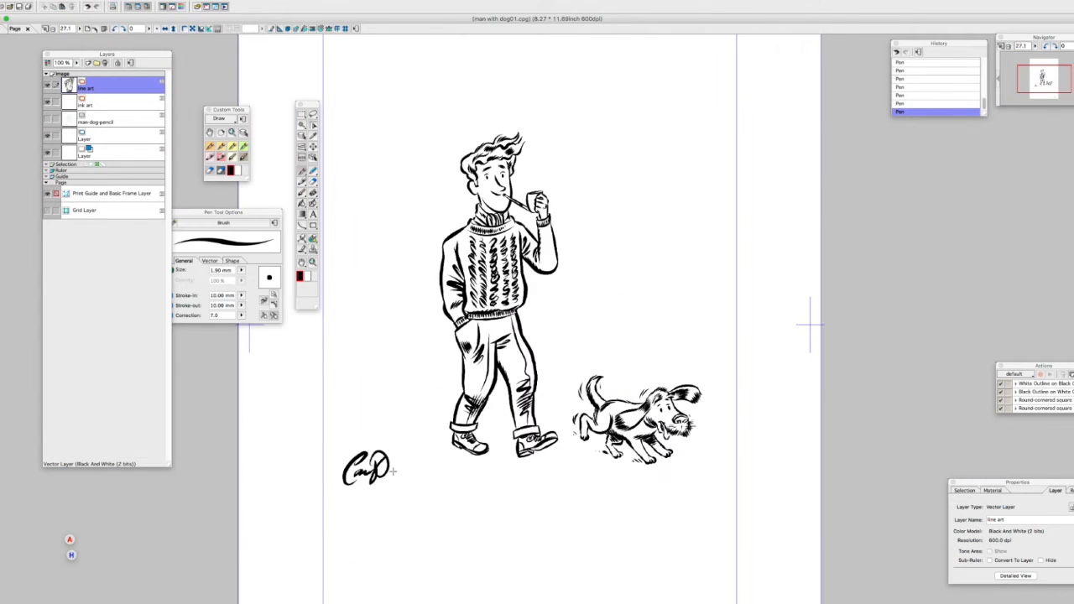
# Step: Sign the drawing with the year 2016 near the man's feet and scale the signature down slightly
pyautogui.moveTo(393, 471); pyautogui.dragTo(444, 469)
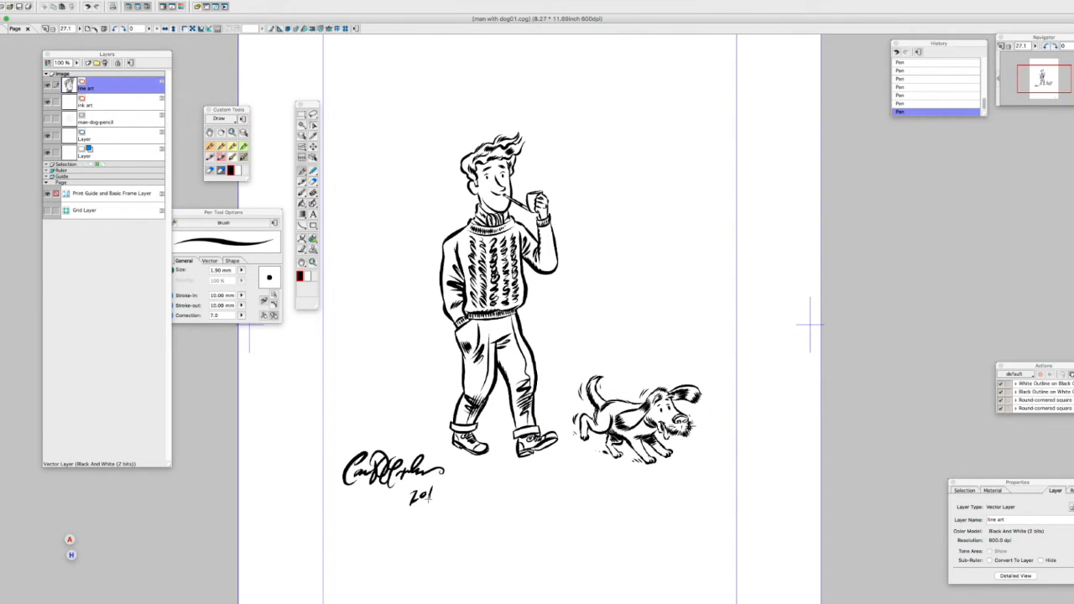
pyautogui.click(313, 113)
pyautogui.moveTo(328, 470)
pyautogui.mouseDown()
pyautogui.moveTo(386, 472)
pyautogui.moveTo(382, 457)
pyautogui.mouseUp()
pyautogui.hotkey('ctrl', 't')
pyautogui.press('Return')
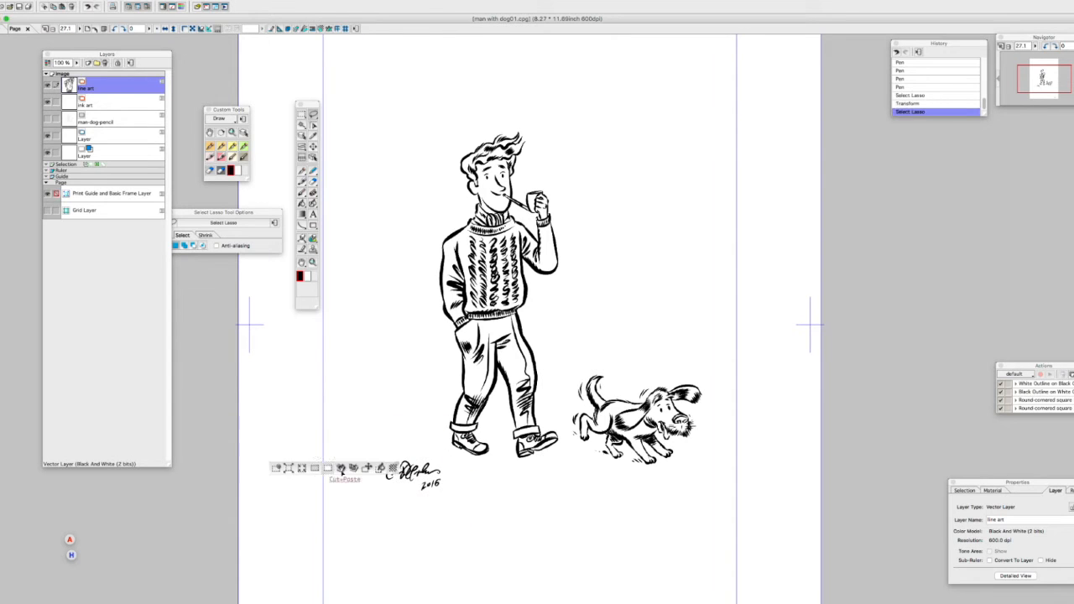
pyautogui.hotkey('ctrl', 'd')
# Step: Switch to the line art in Photoshop and brush light blue sky beside the man's head on the flats layer
pyautogui.click(48, 119)
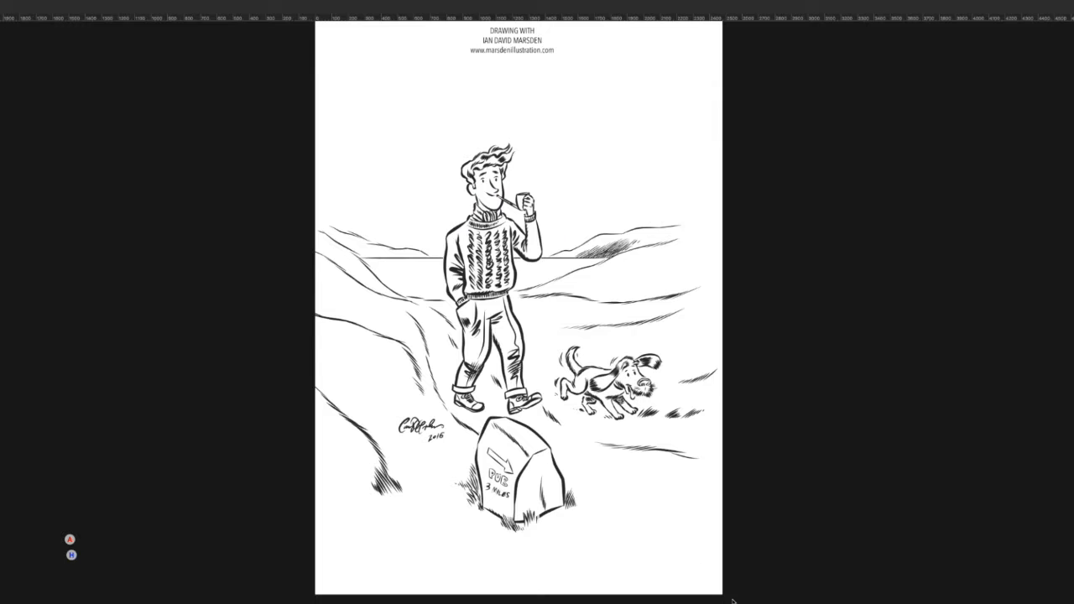
pyautogui.press('Tab')
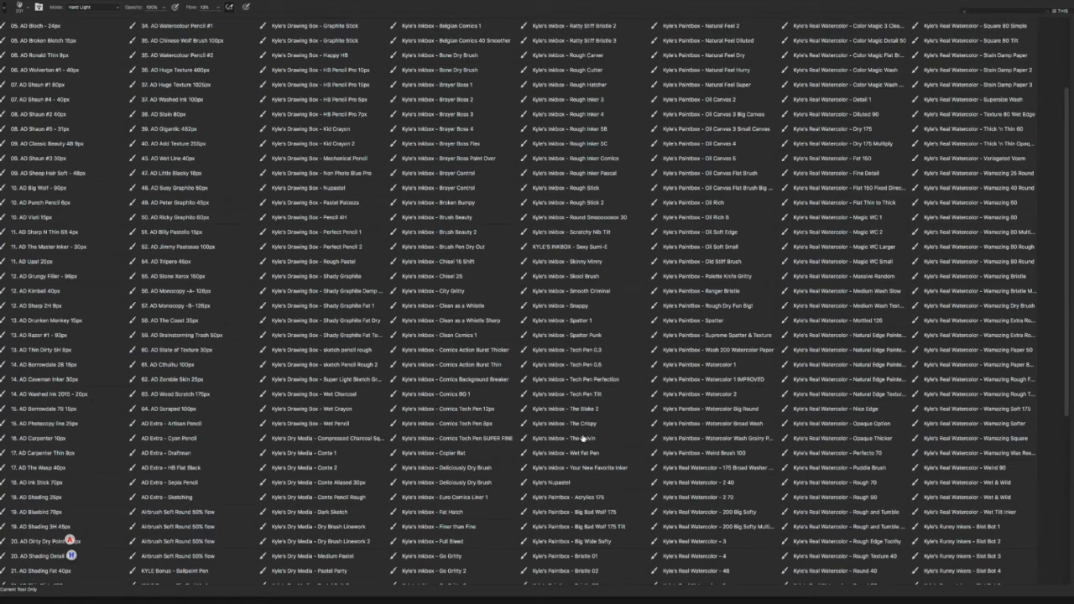
pyautogui.scroll(-3, 582, 437)
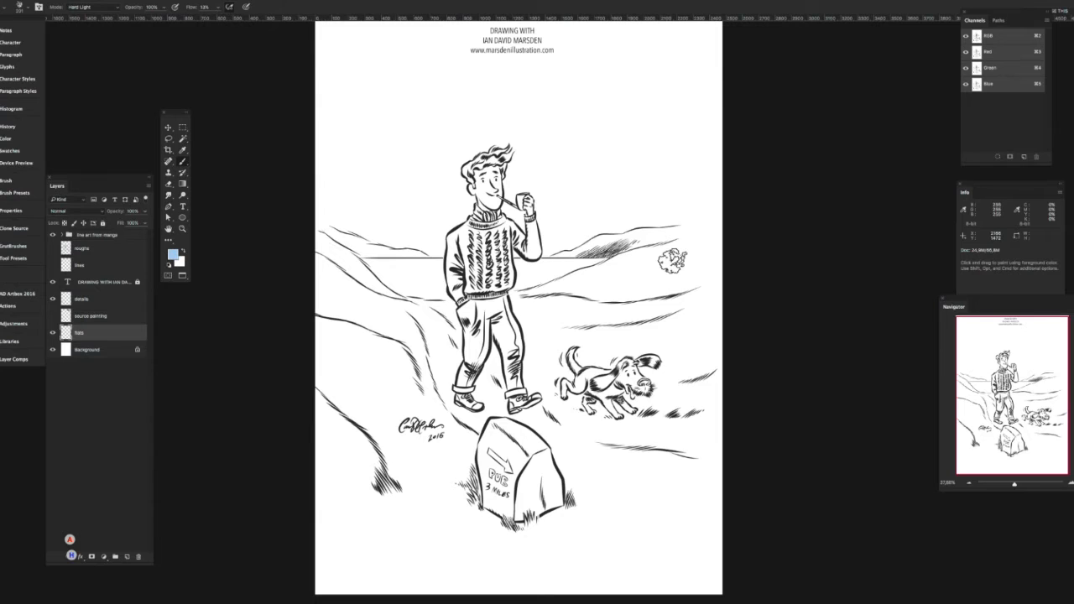
pyautogui.moveTo(365, 220)
pyautogui.mouseDown()
pyautogui.moveTo(423, 239)
pyautogui.moveTo(462, 215)
pyautogui.moveTo(410, 215)
pyautogui.moveTo(473, 251)
pyautogui.moveTo(432, 228)
pyautogui.mouseUp()
pyautogui.press('z')
pyautogui.press('b')
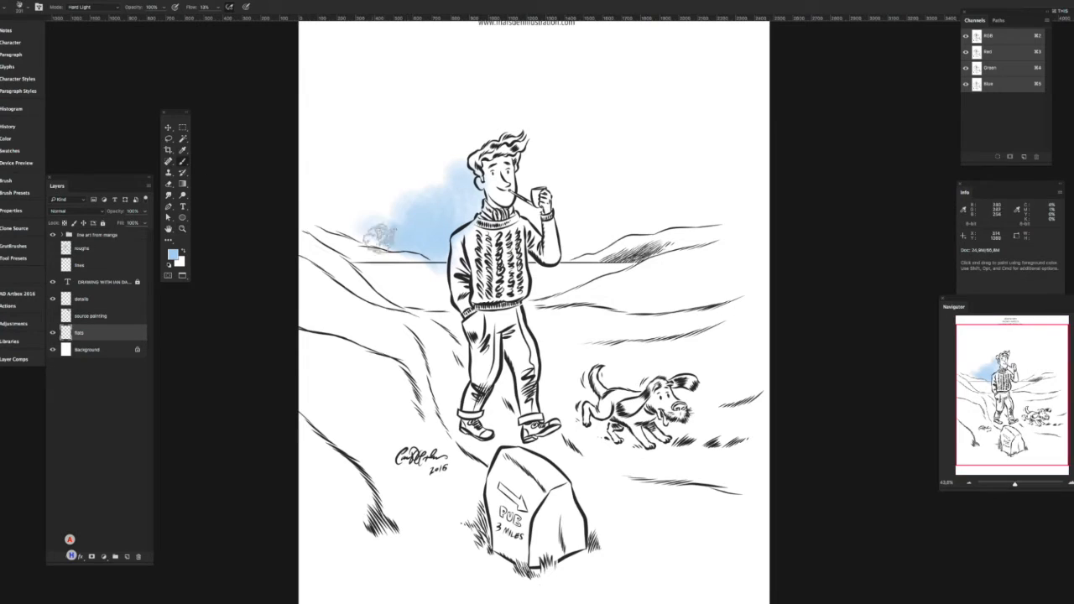
# Step: Check the line art from manga group by toggling its visibility, and lock it
pyautogui.click(52, 235)
pyautogui.click(52, 235)
pyautogui.click(84, 235)
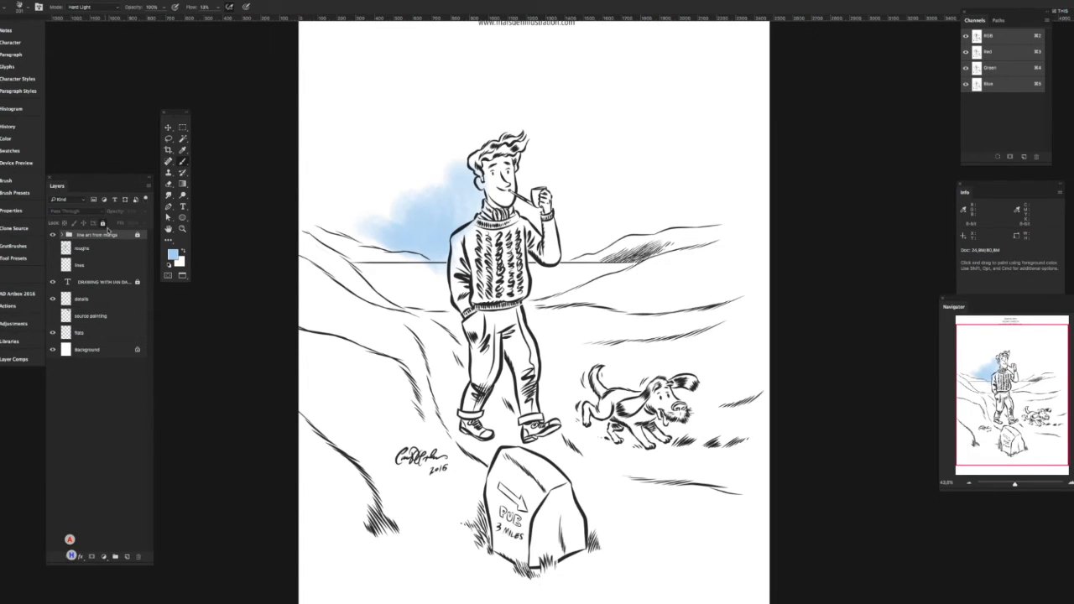
# Step: Paint a light blue sky dome behind the man, above the horizon and hills, on the flats layer
pyautogui.click(87, 339)
pyautogui.click(52, 333)
pyautogui.click(52, 333)
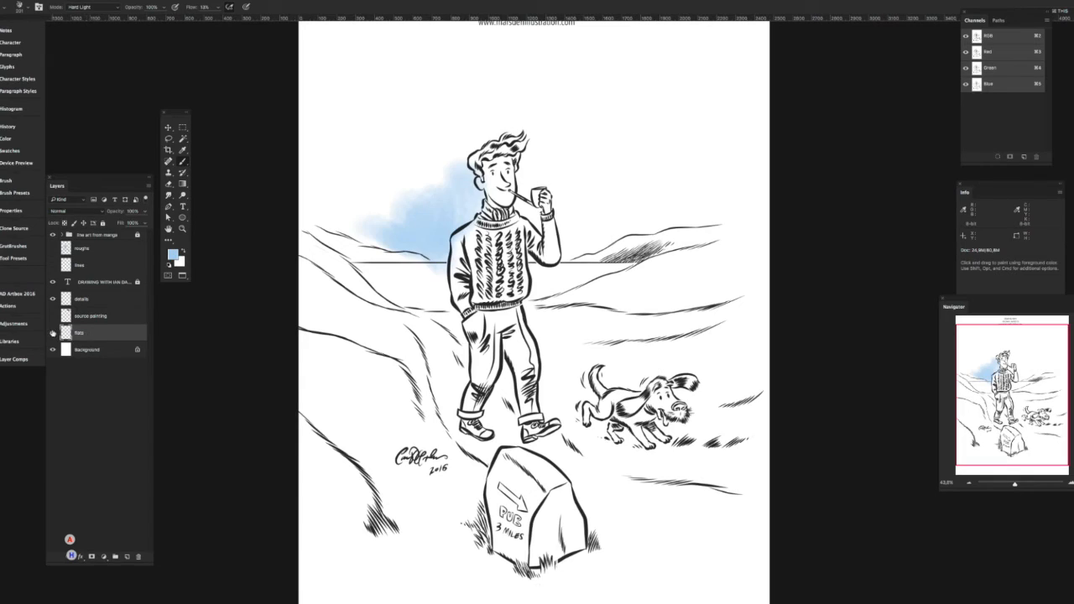
pyautogui.moveTo(388, 240)
pyautogui.mouseDown()
pyautogui.moveTo(374, 222)
pyautogui.moveTo(344, 226)
pyautogui.moveTo(365, 180)
pyautogui.moveTo(628, 148)
pyautogui.moveTo(625, 225)
pyautogui.moveTo(563, 245)
pyautogui.moveTo(384, 201)
pyautogui.moveTo(446, 156)
pyautogui.moveTo(541, 134)
pyautogui.moveTo(537, 193)
pyautogui.moveTo(612, 142)
pyautogui.moveTo(668, 183)
pyautogui.moveTo(600, 244)
pyautogui.mouseUp()
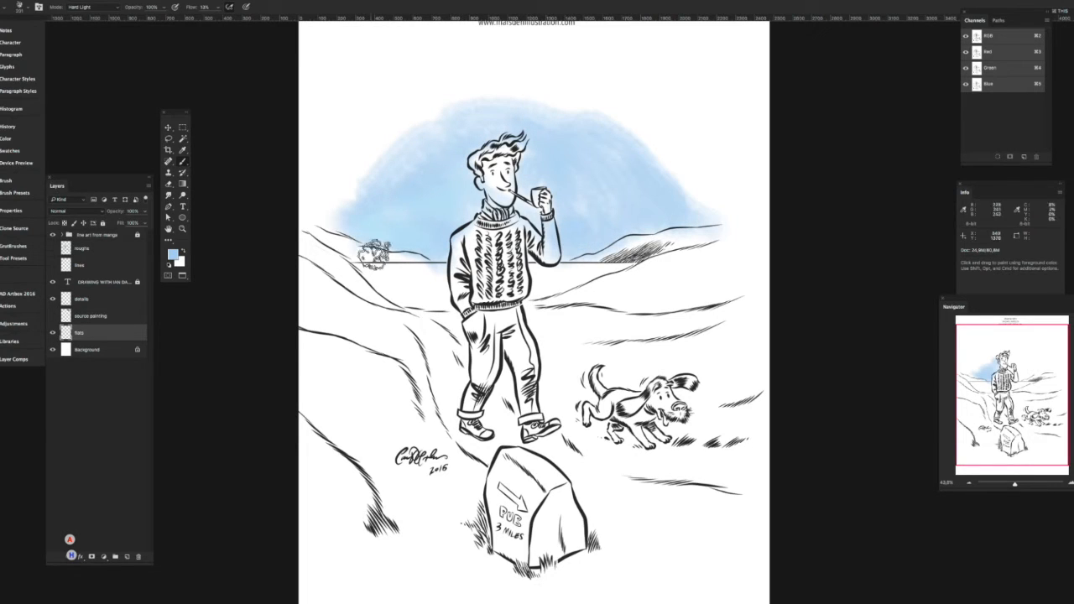
# Step: Choose a light green and paint the hills and foreground grass on both sides of the path
pyautogui.click(172, 254)
pyautogui.click(344, 497)
pyautogui.click(248, 434)
pyautogui.click(419, 412)
pyautogui.moveTo(460, 373)
pyautogui.mouseDown()
pyautogui.moveTo(413, 351)
pyautogui.moveTo(386, 299)
pyautogui.moveTo(354, 282)
pyautogui.moveTo(471, 482)
pyautogui.moveTo(343, 355)
pyautogui.moveTo(440, 479)
pyautogui.moveTo(482, 570)
pyautogui.moveTo(546, 582)
pyautogui.moveTo(590, 492)
pyautogui.moveTo(738, 507)
pyautogui.moveTo(394, 575)
pyautogui.moveTo(403, 520)
pyautogui.moveTo(348, 377)
pyautogui.moveTo(332, 294)
pyautogui.mouseUp()
pyautogui.moveTo(604, 562)
pyautogui.mouseDown()
pyautogui.moveTo(696, 388)
pyautogui.moveTo(579, 348)
pyautogui.moveTo(731, 270)
pyautogui.moveTo(684, 287)
pyautogui.moveTo(713, 343)
pyautogui.moveTo(662, 348)
pyautogui.mouseUp()
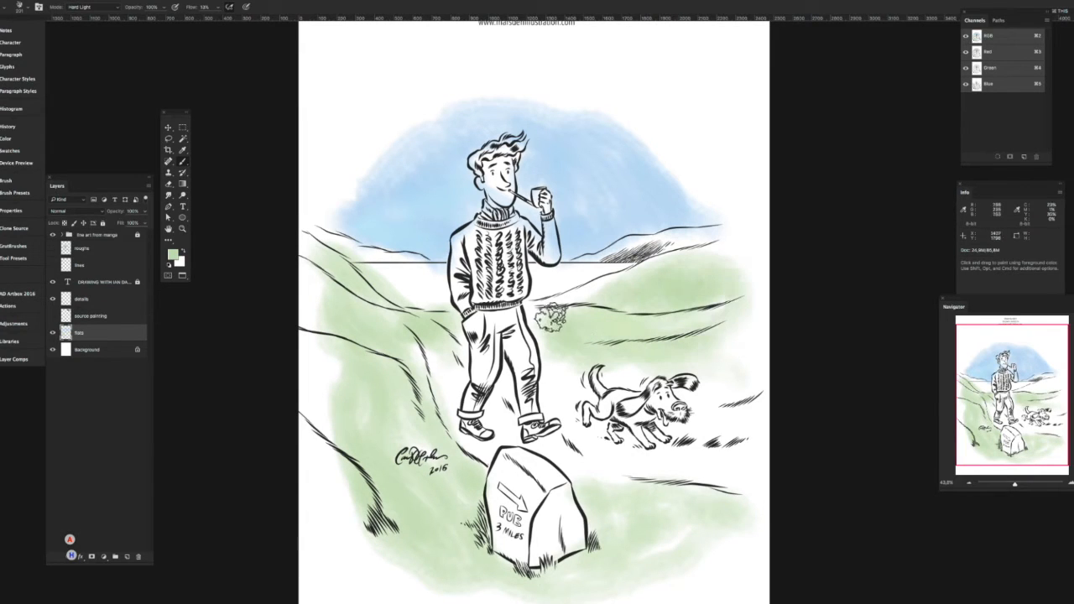
# Step: Set the colour to a darker green (hue 97, saturation 25%, brightness 73%) and shade the foreground grass
pyautogui.click(172, 253)
pyautogui.click(250, 444)
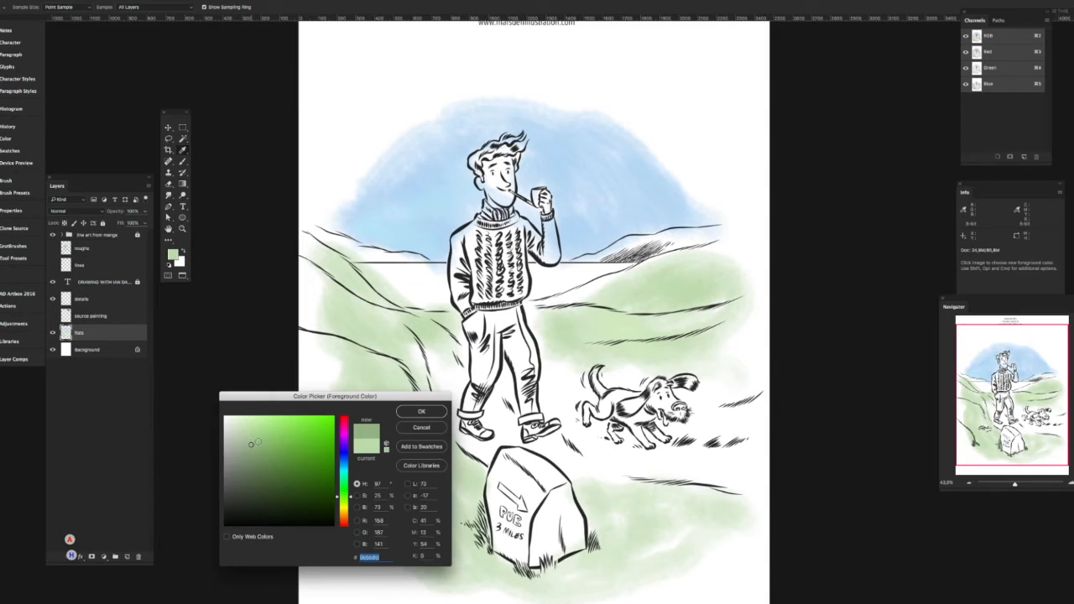
pyautogui.click(422, 410)
pyautogui.moveTo(458, 543)
pyautogui.mouseDown()
pyautogui.moveTo(579, 571)
pyautogui.moveTo(612, 537)
pyautogui.moveTo(696, 535)
pyautogui.mouseUp()
# Step: Try darkening the sky with a Multiply brush preset and blue sampled from the sky
pyautogui.rightClick(373, 306)
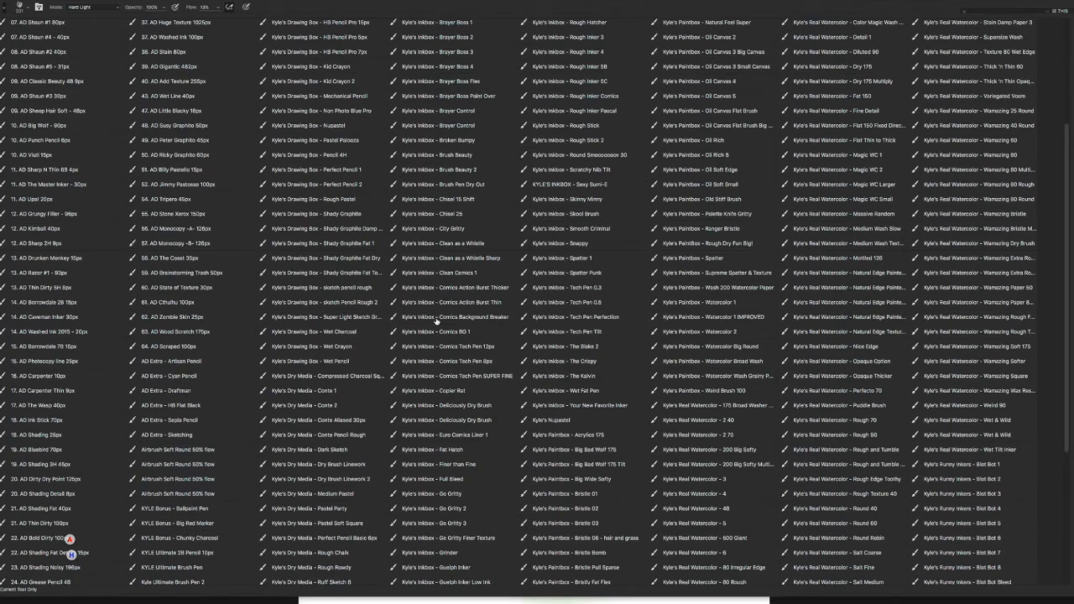
pyautogui.doubleClick(673, 303)
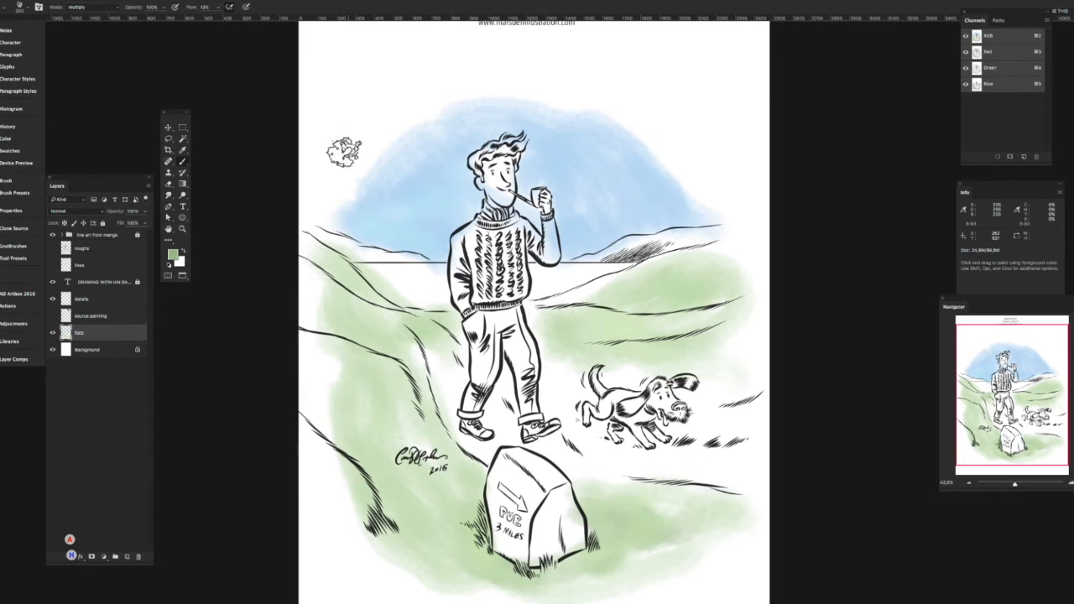
pyautogui.keyDown('alt'); pyautogui.click(404, 207); pyautogui.keyUp('alt')
pyautogui.moveTo(370, 201)
pyautogui.mouseDown()
pyautogui.moveTo(347, 203)
pyautogui.moveTo(362, 197)
pyautogui.moveTo(373, 139)
pyautogui.moveTo(427, 226)
pyautogui.moveTo(462, 185)
pyautogui.moveTo(398, 141)
pyautogui.moveTo(571, 96)
pyautogui.moveTo(696, 210)
pyautogui.moveTo(503, 101)
pyautogui.moveTo(434, 193)
pyautogui.moveTo(537, 217)
pyautogui.mouseUp()
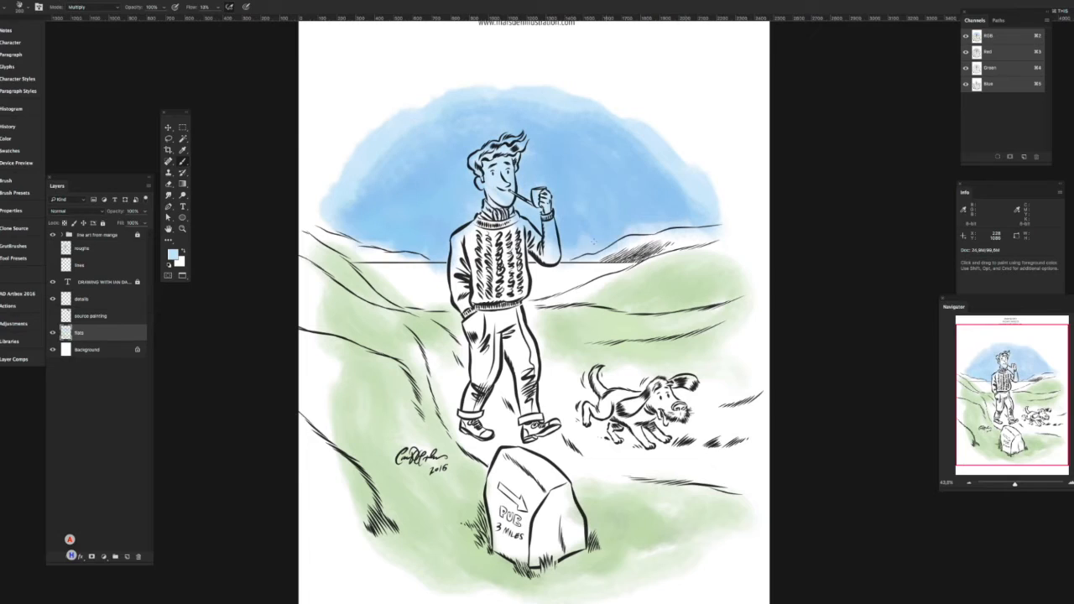
pyautogui.press('super+z')
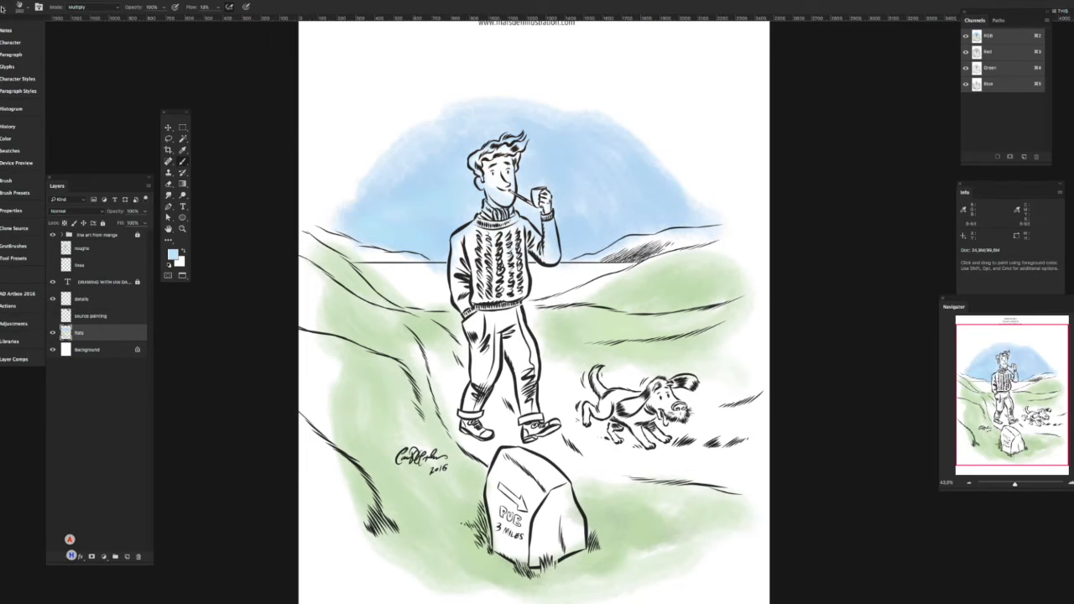
# Step: Choose a Normal-mode brush preset and extend the light blue sky around its outer edge
pyautogui.click(5, 7)
pyautogui.scroll(-2, 700, 333)
pyautogui.scroll(1, 691, 303)
pyautogui.click(691, 303)
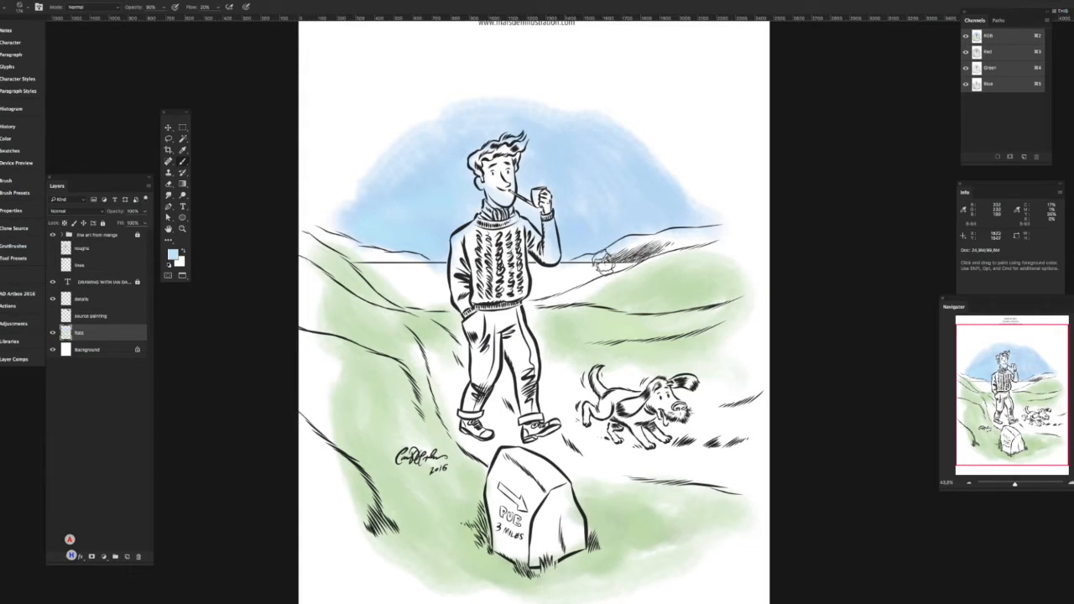
pyautogui.moveTo(368, 177); pyautogui.dragTo(536, 98)
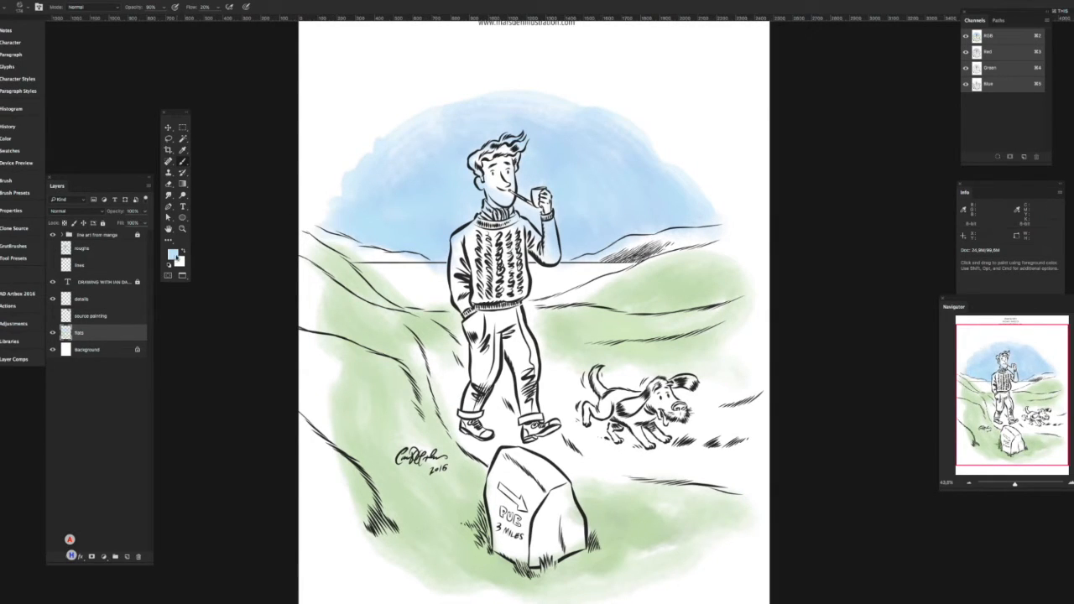
# Step: Choose a deeper blue and paint the sea on both sides of the man below the horizon line
pyautogui.click(172, 254)
pyautogui.click(412, 414)
pyautogui.moveTo(441, 273)
pyautogui.mouseDown()
pyautogui.moveTo(362, 267)
pyautogui.moveTo(392, 275)
pyautogui.mouseUp()
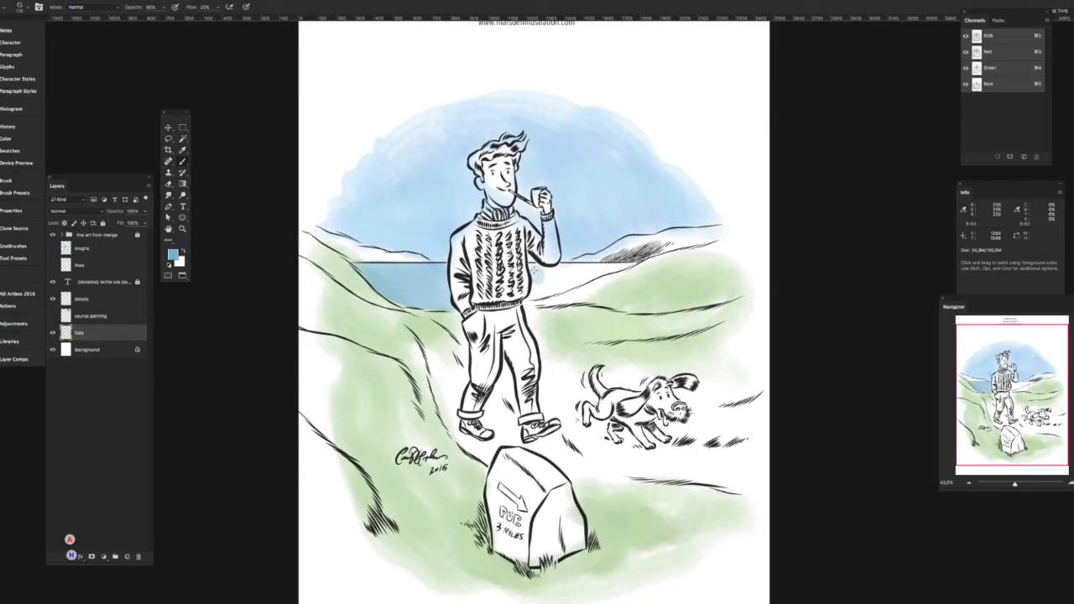
pyautogui.moveTo(552, 283)
pyautogui.mouseDown()
pyautogui.moveTo(617, 265)
pyautogui.moveTo(559, 271)
pyautogui.mouseUp()
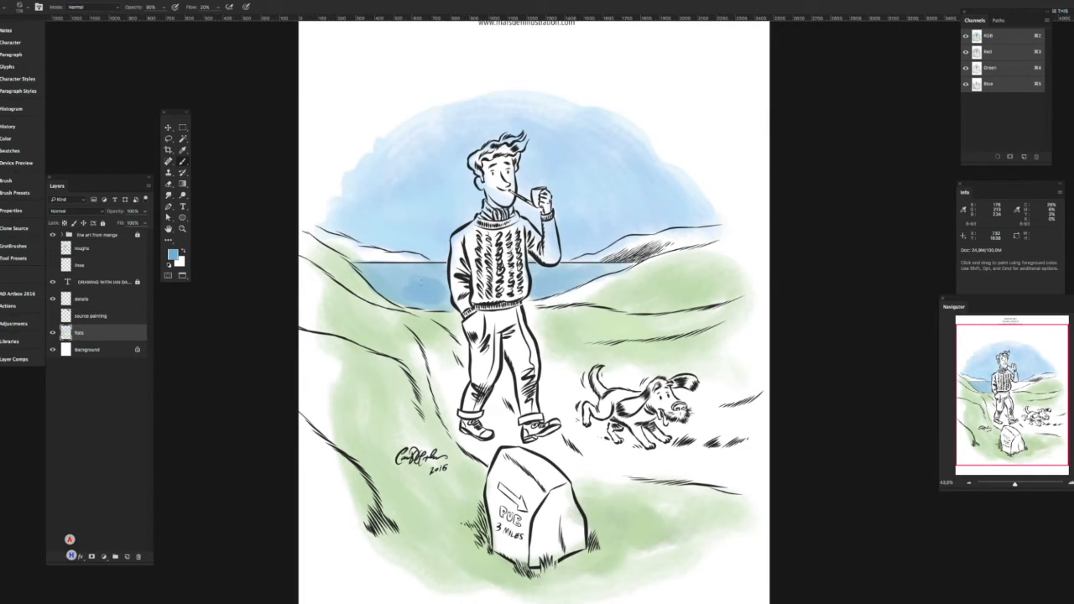
# Step: Choose a blue-grey (hue 202, saturation 11%) and paint the distant hills along the horizon on both sides of the man
pyautogui.click(172, 254)
pyautogui.click(234, 464)
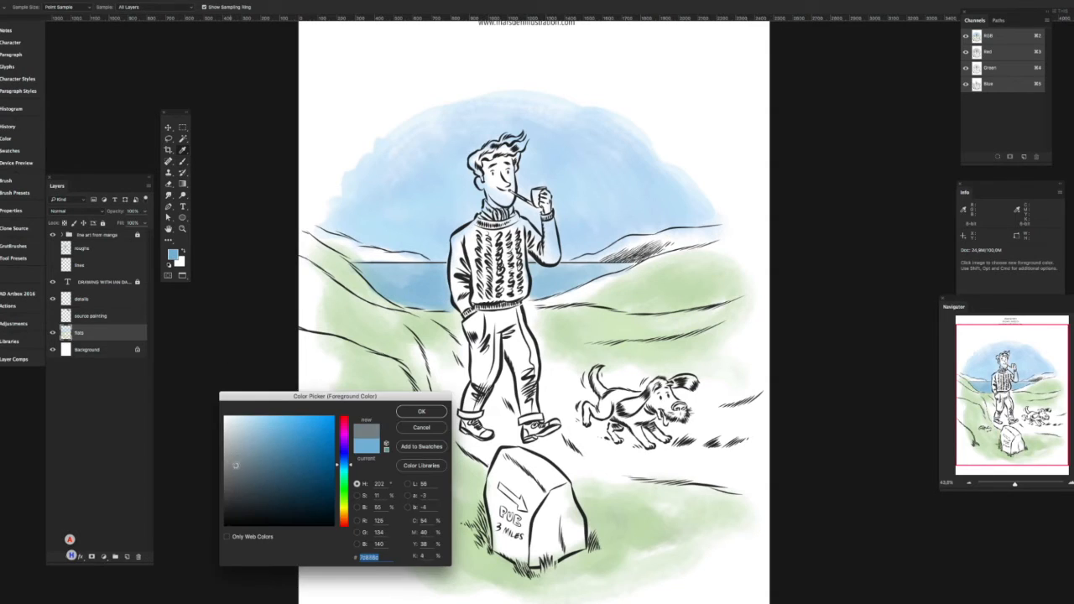
pyautogui.click(413, 402)
pyautogui.moveTo(373, 253)
pyautogui.mouseDown()
pyautogui.moveTo(403, 256)
pyautogui.moveTo(323, 237)
pyautogui.moveTo(352, 250)
pyautogui.mouseUp()
pyautogui.moveTo(579, 256)
pyautogui.mouseDown()
pyautogui.moveTo(684, 235)
pyautogui.moveTo(646, 254)
pyautogui.moveTo(704, 235)
pyautogui.mouseUp()
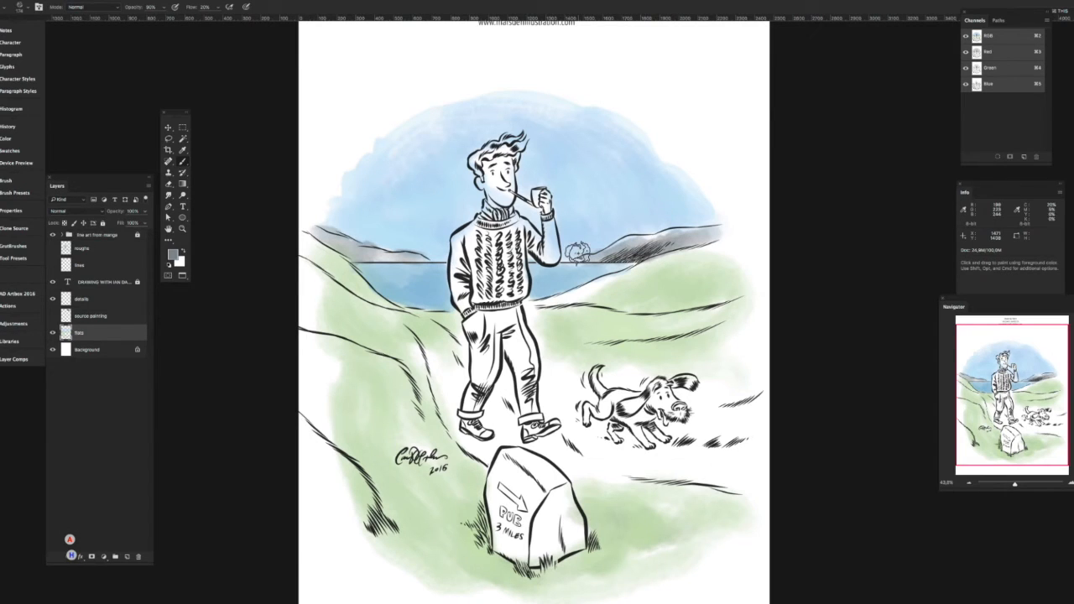
# Step: Show the source painting beside the drawing's title as a locked colour reference and return to the Brush on the flats layer
pyautogui.click(53, 315)
pyautogui.click(168, 129)
pyautogui.moveTo(657, 57); pyautogui.dragTo(657, 67)
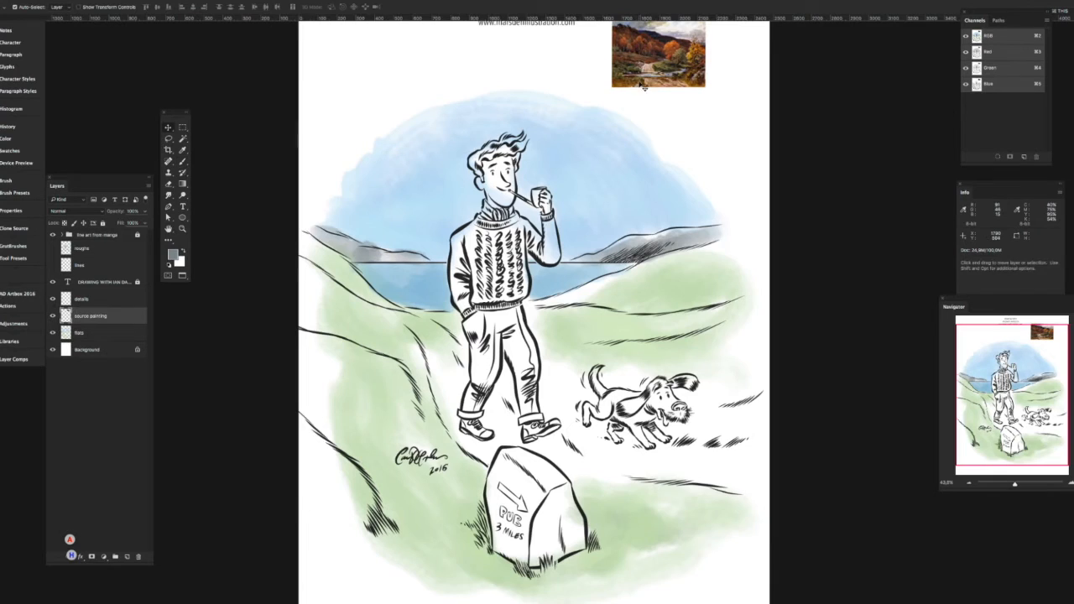
pyautogui.moveTo(354, 377)
pyautogui.mouseDown()
pyautogui.moveTo(358, 421)
pyautogui.moveTo(351, 412)
pyautogui.mouseUp()
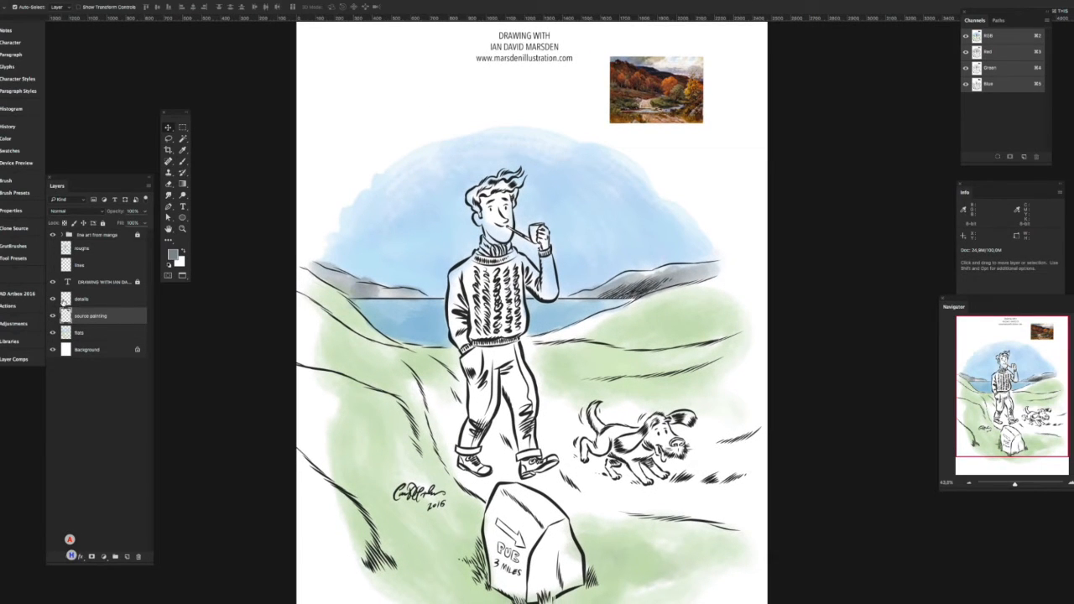
pyautogui.click(97, 334)
pyautogui.click(182, 161)
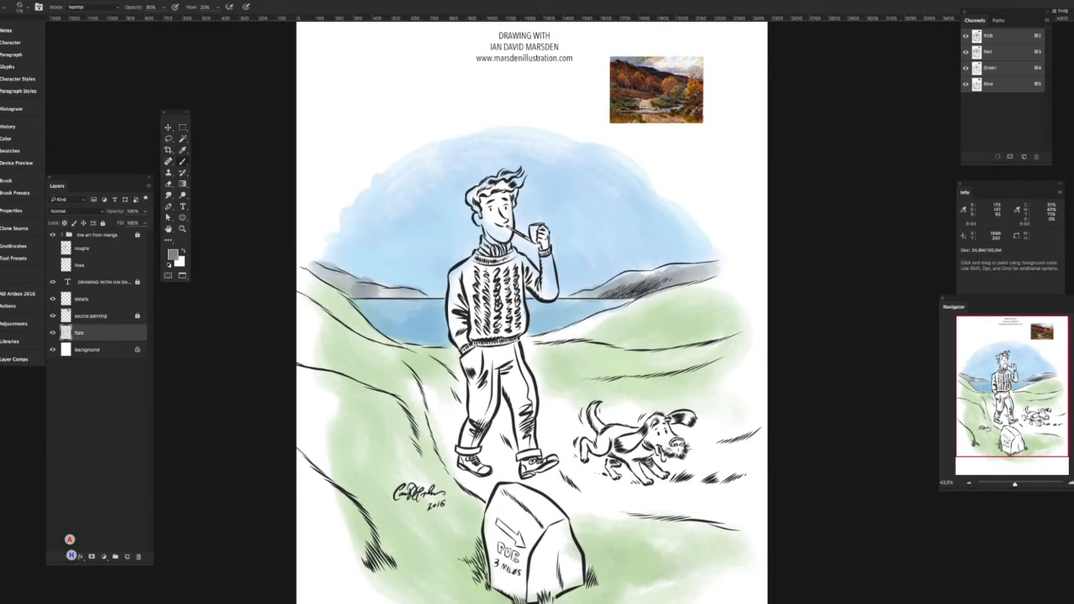
# Step: Sample an olive green from the source painting and shade along the contour lines of the hills and foreground grass
pyautogui.keyDown('alt'); pyautogui.click(650, 107); pyautogui.keyUp('alt')
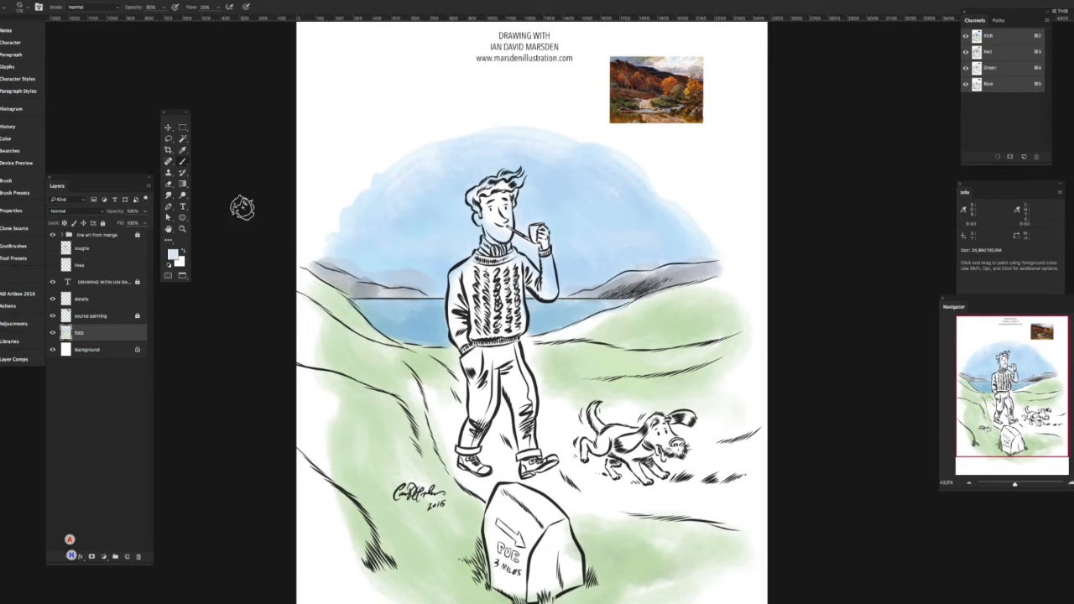
pyautogui.keyDown('alt'); pyautogui.click(628, 103); pyautogui.keyUp('alt')
pyautogui.moveTo(394, 385)
pyautogui.mouseDown()
pyautogui.moveTo(413, 422)
pyautogui.moveTo(350, 382)
pyautogui.moveTo(460, 507)
pyautogui.mouseUp()
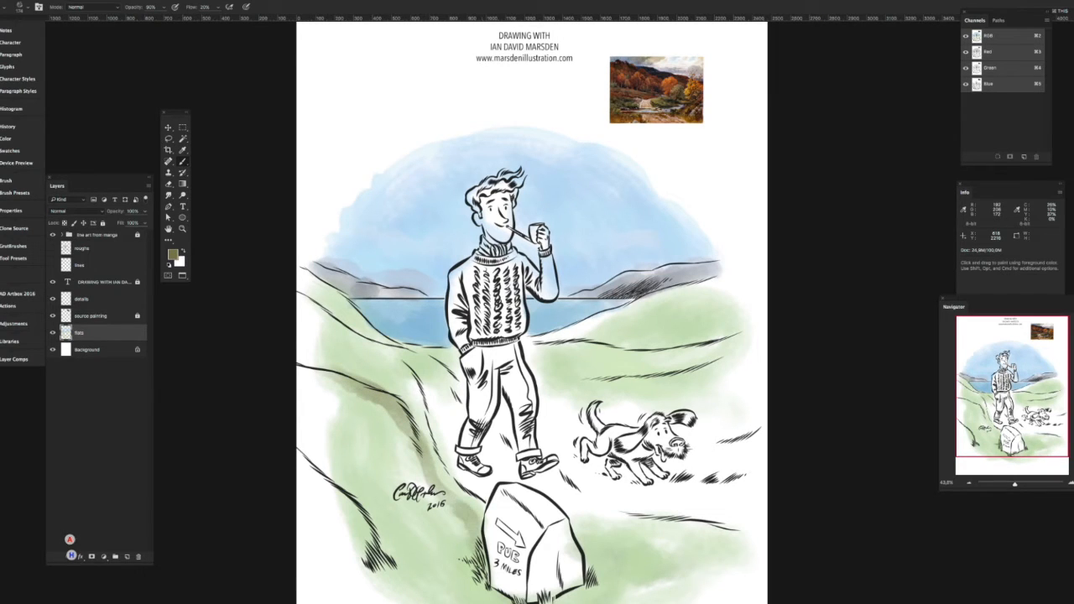
pyautogui.moveTo(671, 536)
pyautogui.mouseDown()
pyautogui.moveTo(721, 538)
pyautogui.moveTo(592, 530)
pyautogui.mouseUp()
pyautogui.moveTo(713, 338); pyautogui.dragTo(551, 348)
pyautogui.moveTo(702, 366); pyautogui.dragTo(584, 365)
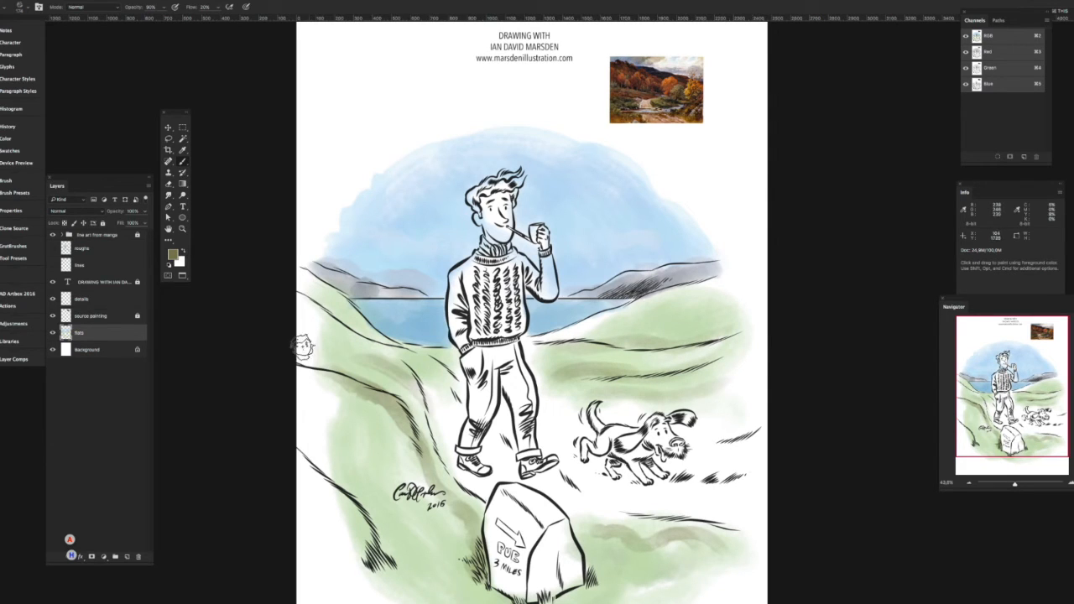
# Step: Paint the path in a pale olive-beige and shade its edge left of the man with a colour sampled from the source painting
pyautogui.click(173, 253)
pyautogui.click(420, 412)
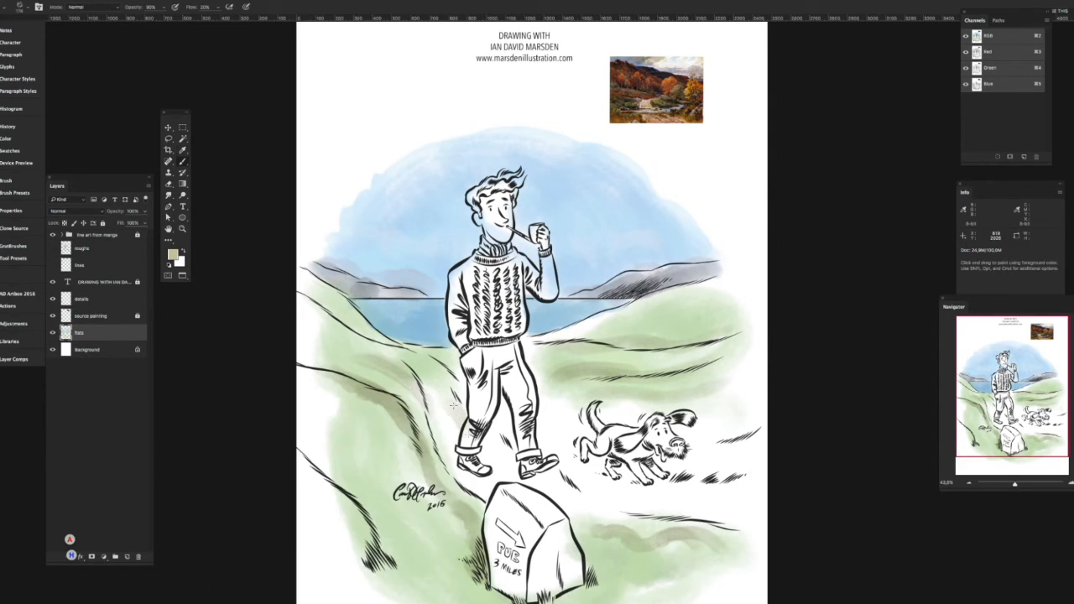
pyautogui.moveTo(706, 505)
pyautogui.mouseDown()
pyautogui.moveTo(739, 480)
pyautogui.moveTo(667, 482)
pyautogui.moveTo(646, 494)
pyautogui.moveTo(584, 486)
pyautogui.moveTo(473, 394)
pyautogui.moveTo(738, 419)
pyautogui.moveTo(679, 436)
pyautogui.moveTo(579, 435)
pyautogui.moveTo(471, 411)
pyautogui.moveTo(445, 384)
pyautogui.moveTo(457, 453)
pyautogui.moveTo(631, 509)
pyautogui.moveTo(722, 518)
pyautogui.moveTo(461, 423)
pyautogui.moveTo(443, 392)
pyautogui.moveTo(597, 460)
pyautogui.mouseUp()
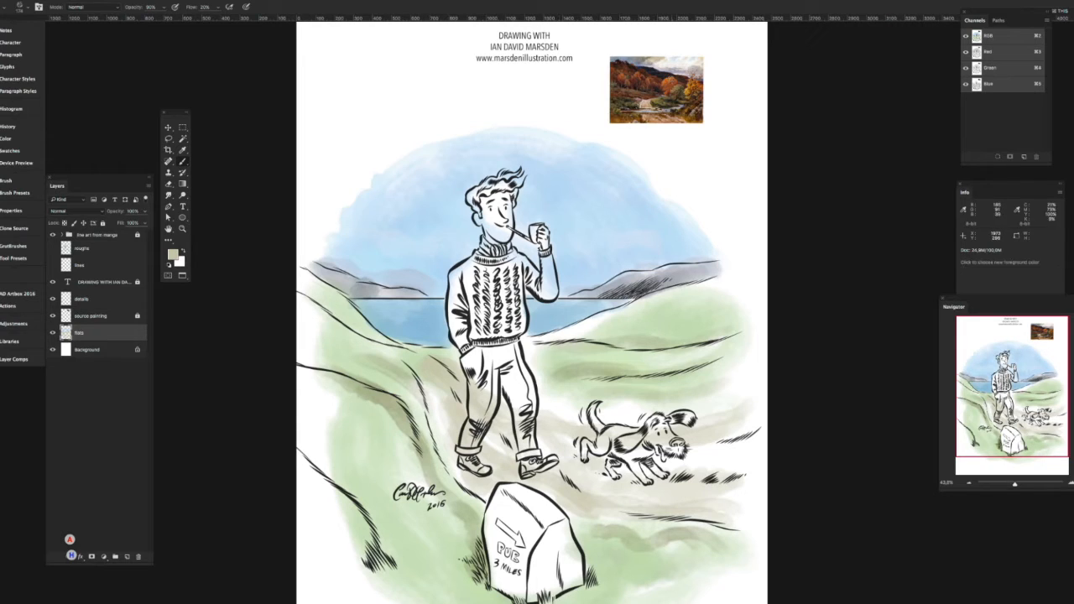
pyautogui.keyDown('alt'); pyautogui.click(653, 84); pyautogui.keyUp('alt')
pyautogui.moveTo(457, 476); pyautogui.dragTo(408, 398)
# Step: Sample a warm peach-brown from the source painting and paint it over the path around the man and dog
pyautogui.keyDown('alt'); pyautogui.click(442, 416); pyautogui.keyUp('alt')
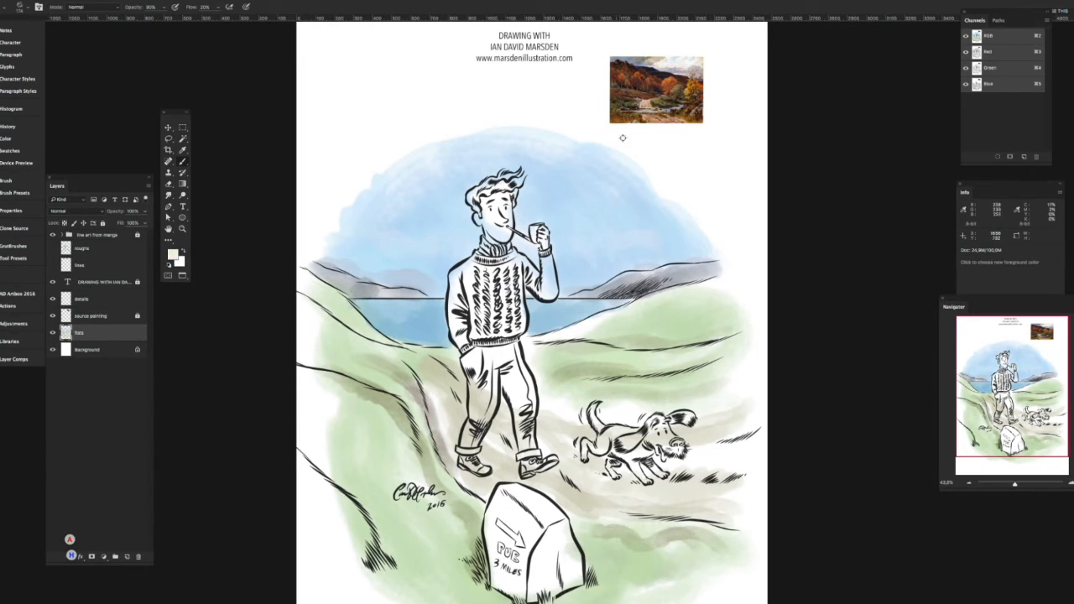
pyautogui.keyDown('alt'); pyautogui.click(647, 104); pyautogui.keyUp('alt')
pyautogui.moveTo(440, 432)
pyautogui.mouseDown()
pyautogui.moveTo(424, 386)
pyautogui.moveTo(449, 382)
pyautogui.moveTo(560, 418)
pyautogui.moveTo(641, 429)
pyautogui.mouseUp()
pyautogui.moveTo(708, 414)
pyautogui.mouseDown()
pyautogui.moveTo(742, 425)
pyautogui.moveTo(671, 449)
pyautogui.moveTo(651, 475)
pyautogui.moveTo(579, 503)
pyautogui.moveTo(543, 476)
pyautogui.moveTo(554, 495)
pyautogui.moveTo(725, 527)
pyautogui.moveTo(594, 506)
pyautogui.mouseUp()
pyautogui.moveTo(543, 403); pyautogui.dragTo(505, 382)
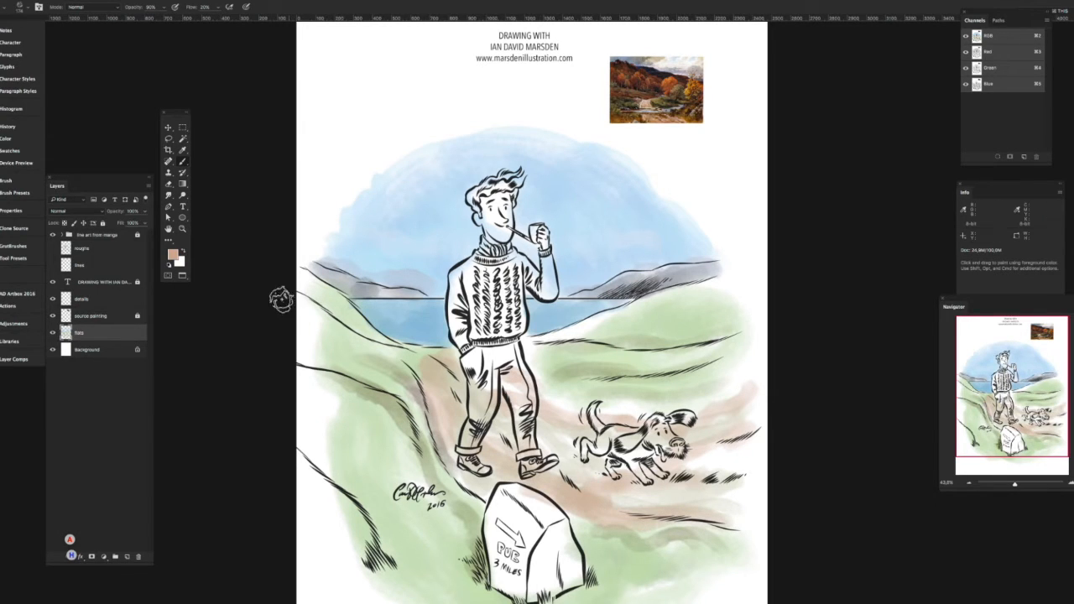
# Step: Choose a soft blue-green and glaze it over the foreground grass and the hills on both sides of the path
pyautogui.click(173, 253)
pyautogui.moveTo(344, 474)
pyautogui.mouseDown()
pyautogui.moveTo(348, 490)
pyautogui.moveTo(344, 475)
pyautogui.mouseUp()
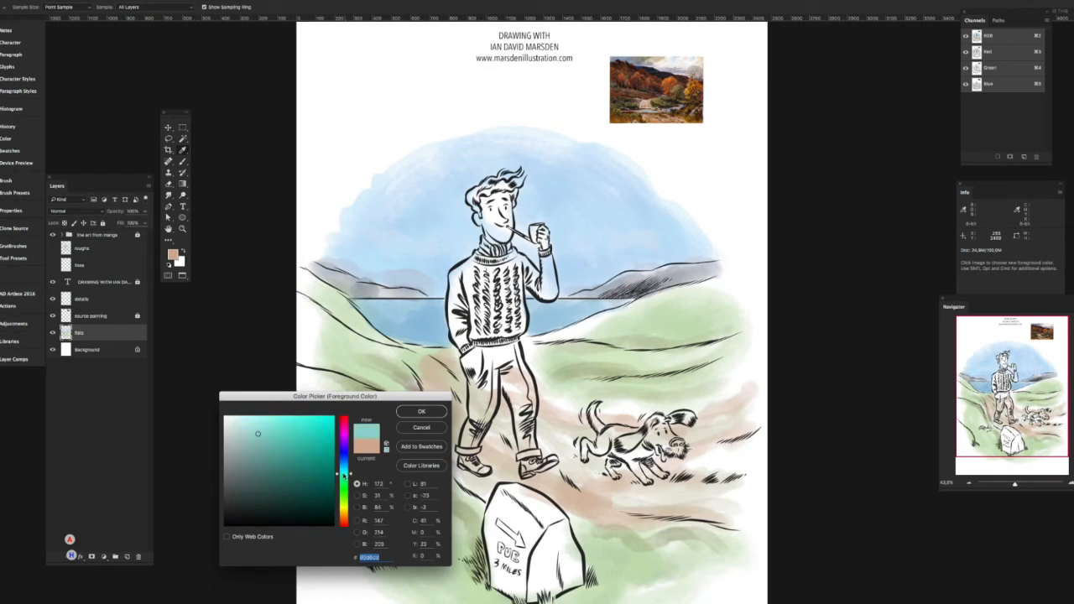
pyautogui.press('Return')
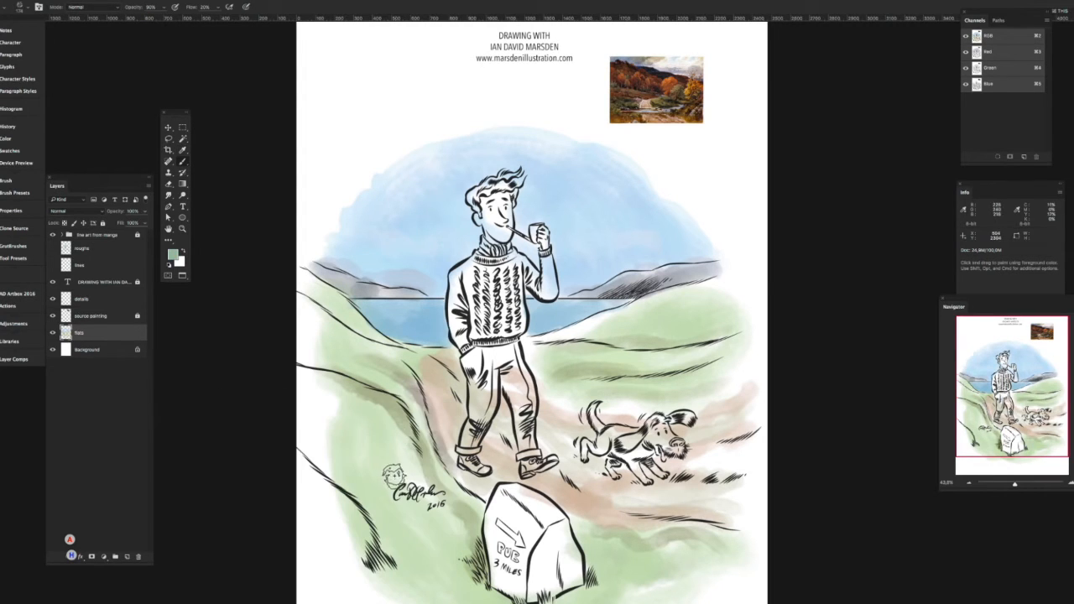
pyautogui.moveTo(383, 498)
pyautogui.mouseDown()
pyautogui.moveTo(331, 352)
pyautogui.moveTo(419, 571)
pyautogui.moveTo(438, 547)
pyautogui.mouseUp()
pyautogui.moveTo(635, 552)
pyautogui.mouseDown()
pyautogui.moveTo(646, 545)
pyautogui.moveTo(638, 537)
pyautogui.moveTo(680, 510)
pyautogui.moveTo(713, 395)
pyautogui.moveTo(705, 294)
pyautogui.moveTo(654, 353)
pyautogui.moveTo(697, 460)
pyautogui.mouseUp()
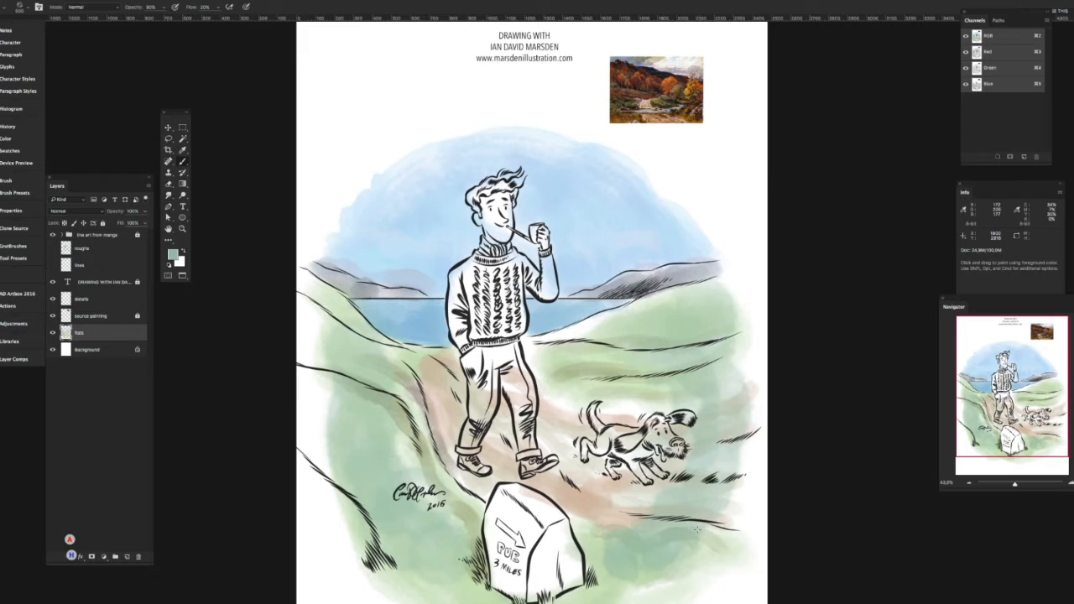
pyautogui.moveTo(697, 529); pyautogui.dragTo(728, 369)
pyautogui.moveTo(566, 561); pyautogui.dragTo(513, 586)
pyautogui.moveTo(437, 557)
pyautogui.mouseDown()
pyautogui.moveTo(385, 437)
pyautogui.moveTo(349, 359)
pyautogui.mouseUp()
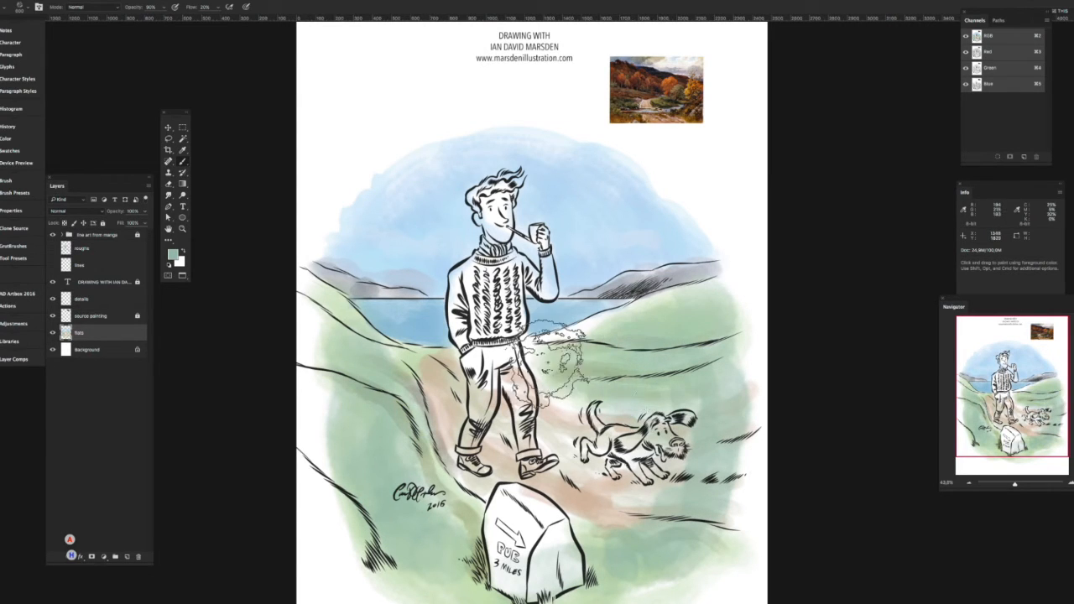
pyautogui.moveTo(345, 406)
pyautogui.mouseDown()
pyautogui.moveTo(339, 528)
pyautogui.moveTo(403, 579)
pyautogui.moveTo(687, 562)
pyautogui.moveTo(734, 323)
pyautogui.mouseUp()
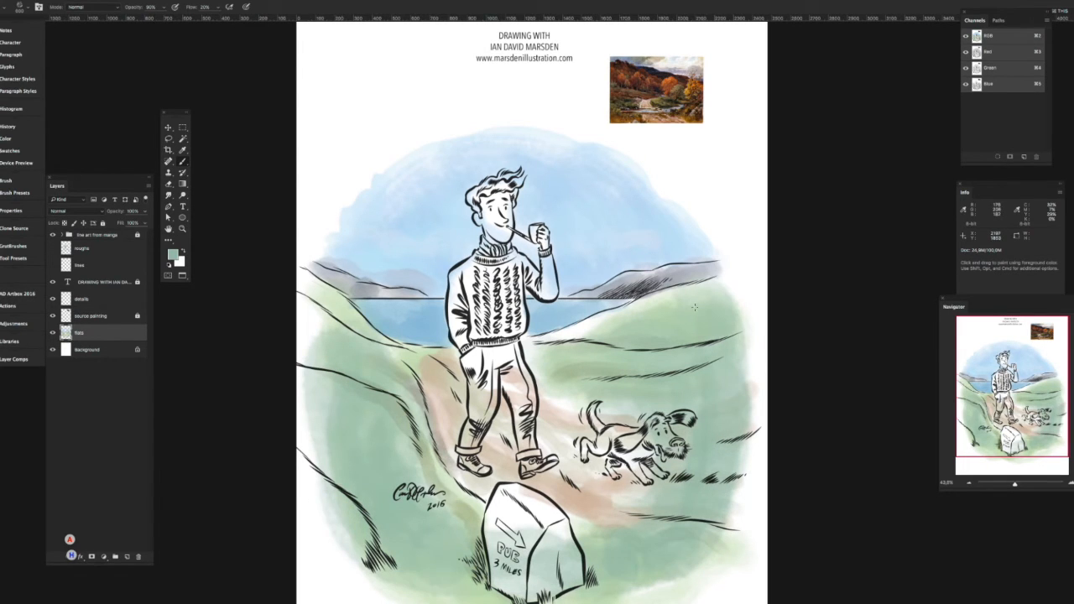
# Step: Choose a darker grey-green and shade the outer parts of the hills and the foreground grass
pyautogui.click(172, 253)
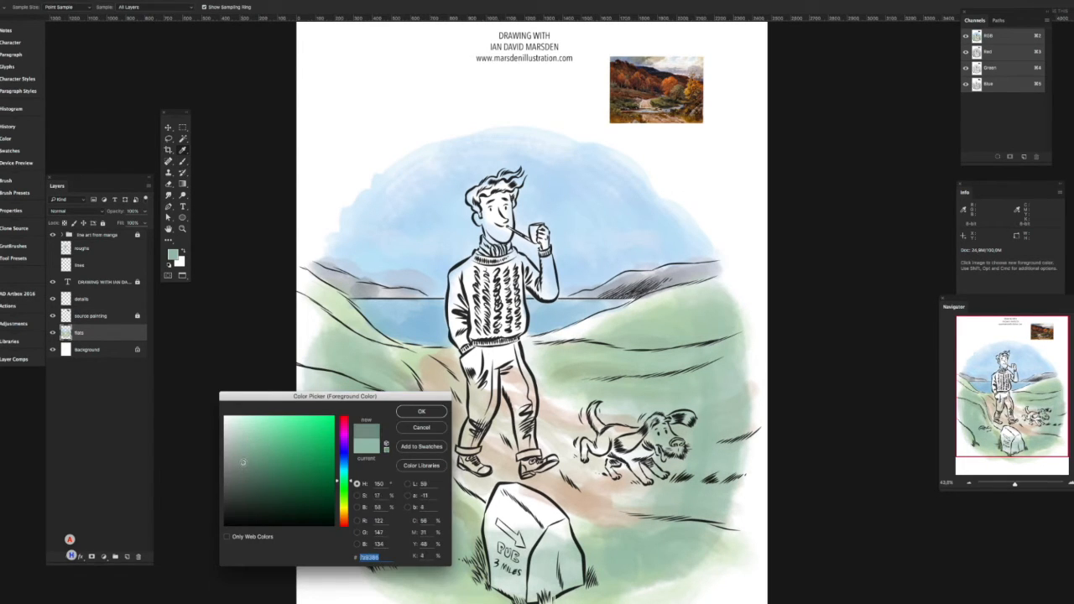
pyautogui.press('Return')
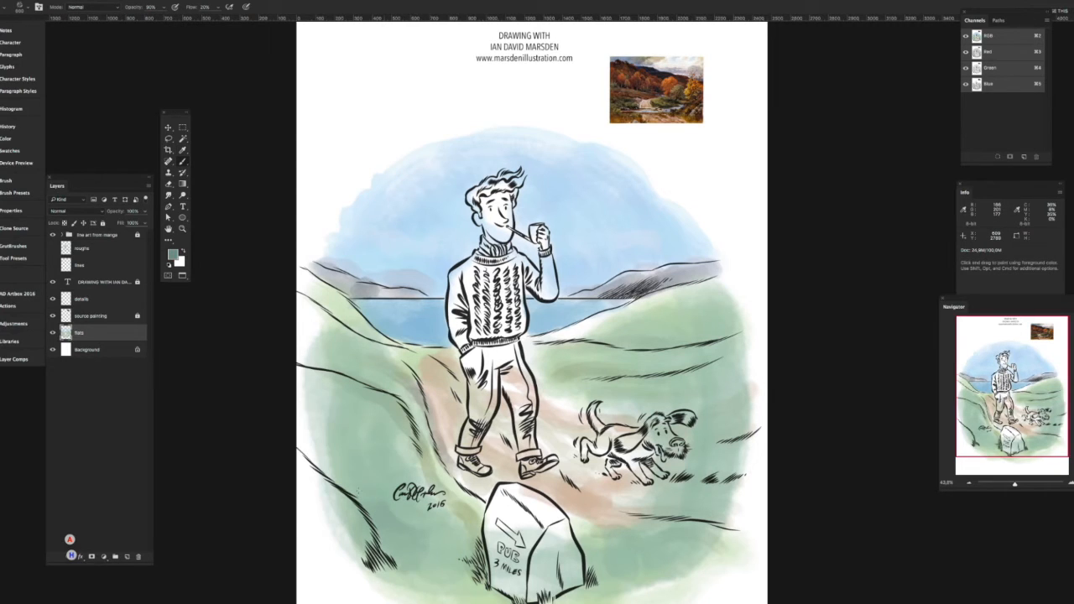
pyautogui.moveTo(329, 340)
pyautogui.mouseDown()
pyautogui.moveTo(336, 389)
pyautogui.moveTo(431, 572)
pyautogui.moveTo(350, 466)
pyautogui.mouseUp()
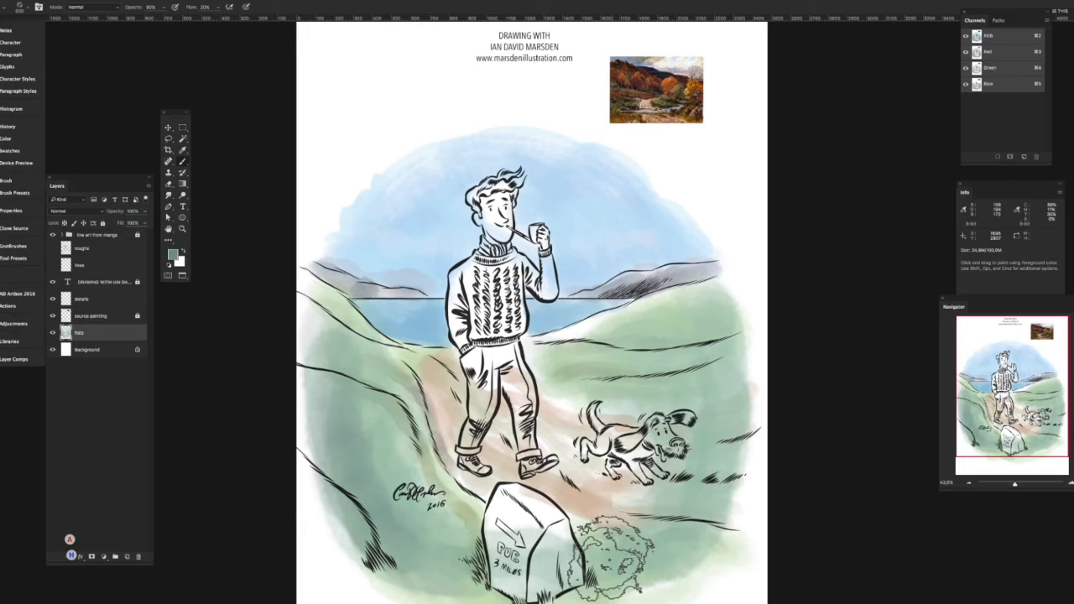
pyautogui.moveTo(717, 413)
pyautogui.mouseDown()
pyautogui.moveTo(713, 335)
pyautogui.moveTo(663, 331)
pyautogui.moveTo(646, 369)
pyautogui.moveTo(675, 306)
pyautogui.mouseUp()
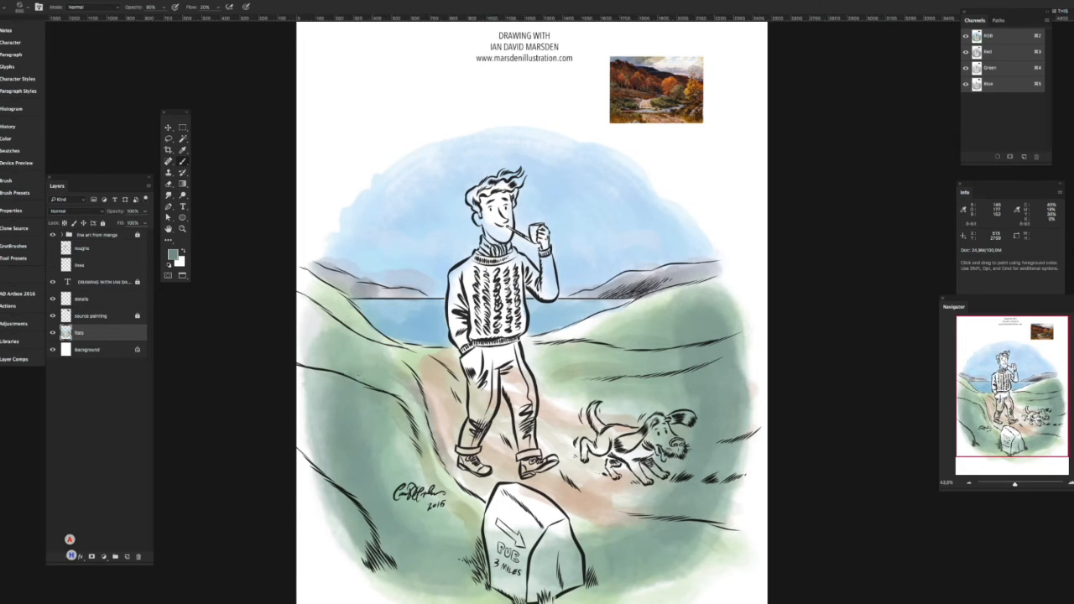
# Step: Choose a pale grey-beige and glaze it over the path to mute its peach tones
pyautogui.click(173, 254)
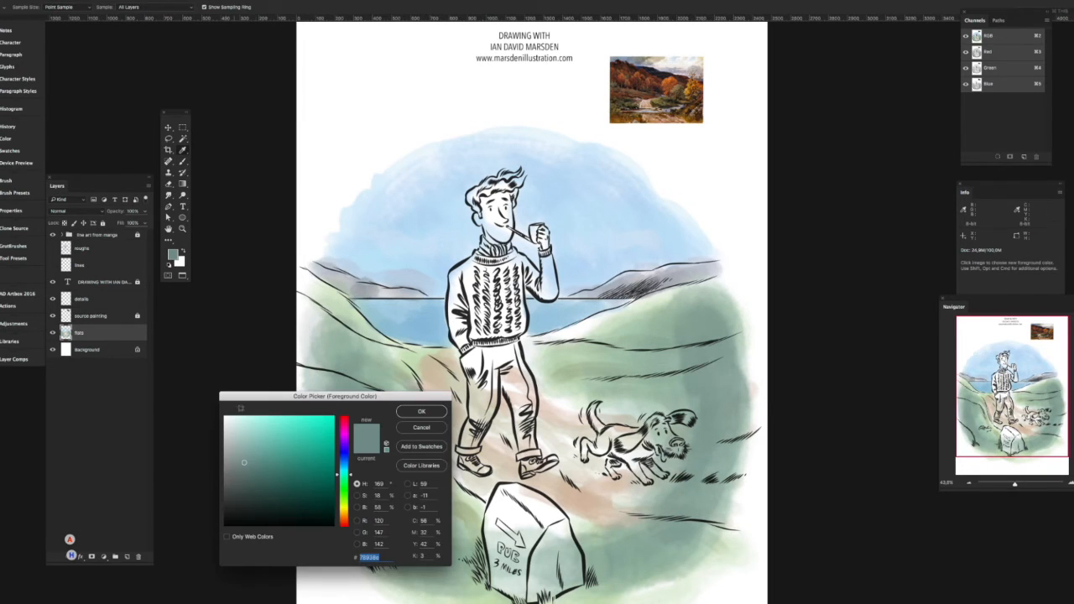
pyautogui.click(239, 431)
pyautogui.click(421, 411)
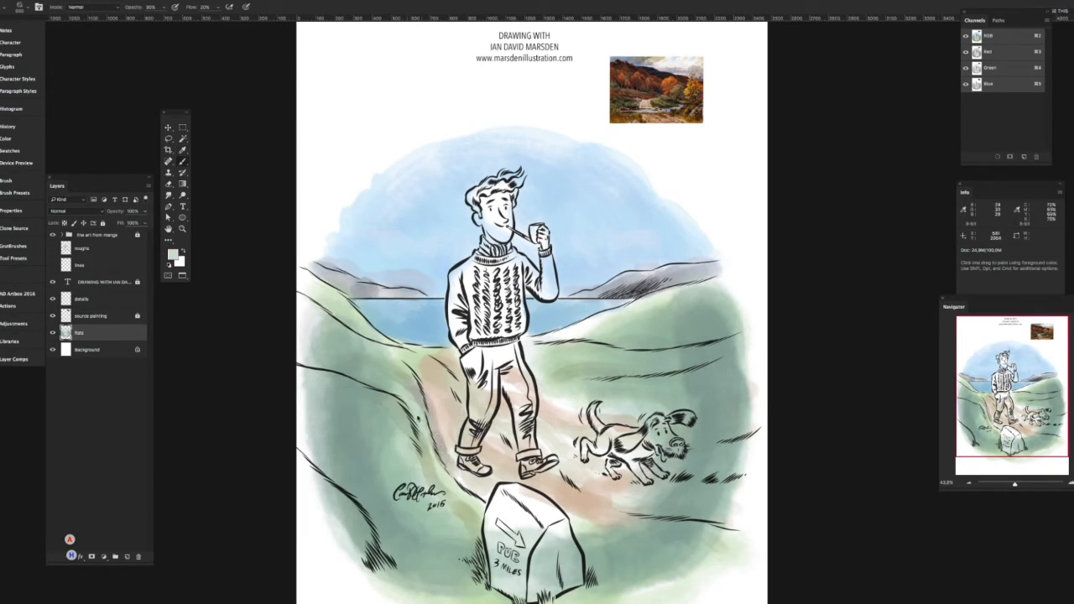
pyautogui.moveTo(727, 501)
pyautogui.mouseDown()
pyautogui.moveTo(675, 463)
pyautogui.moveTo(709, 458)
pyautogui.mouseUp()
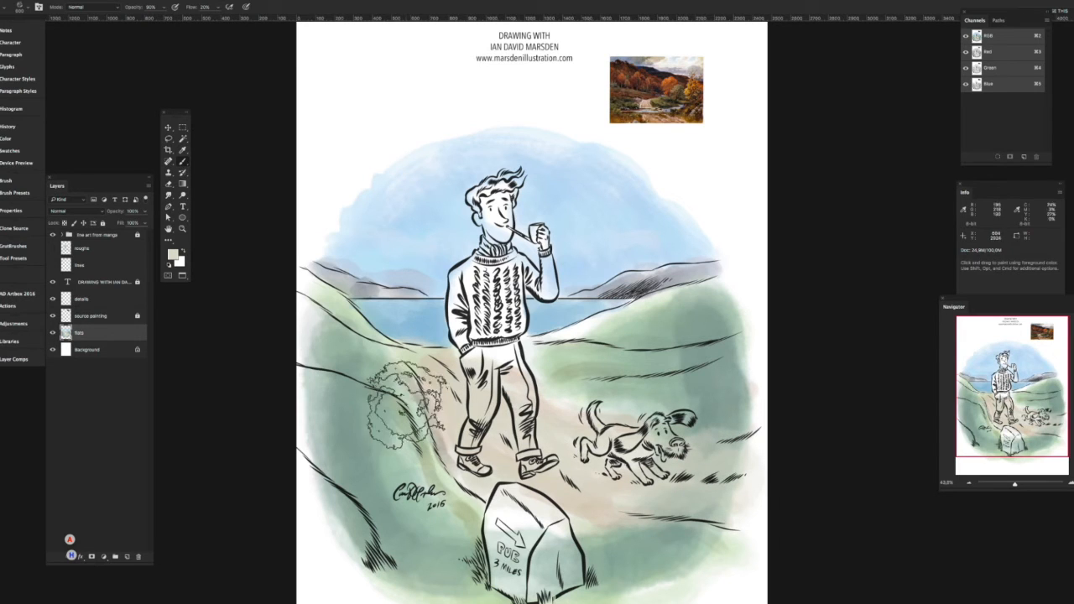
# Step: Paint the pub milestone in a pale cool grey and pick an even lighter tint for its faces
pyautogui.click(173, 253)
pyautogui.click(344, 474)
pyautogui.click(229, 431)
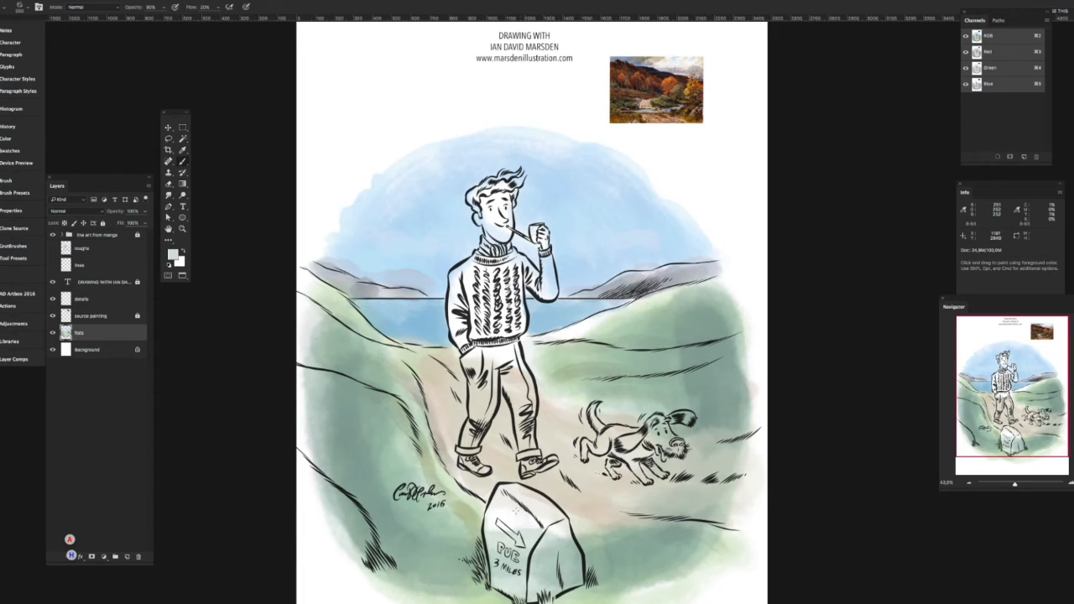
pyautogui.moveTo(559, 529); pyautogui.dragTo(572, 568)
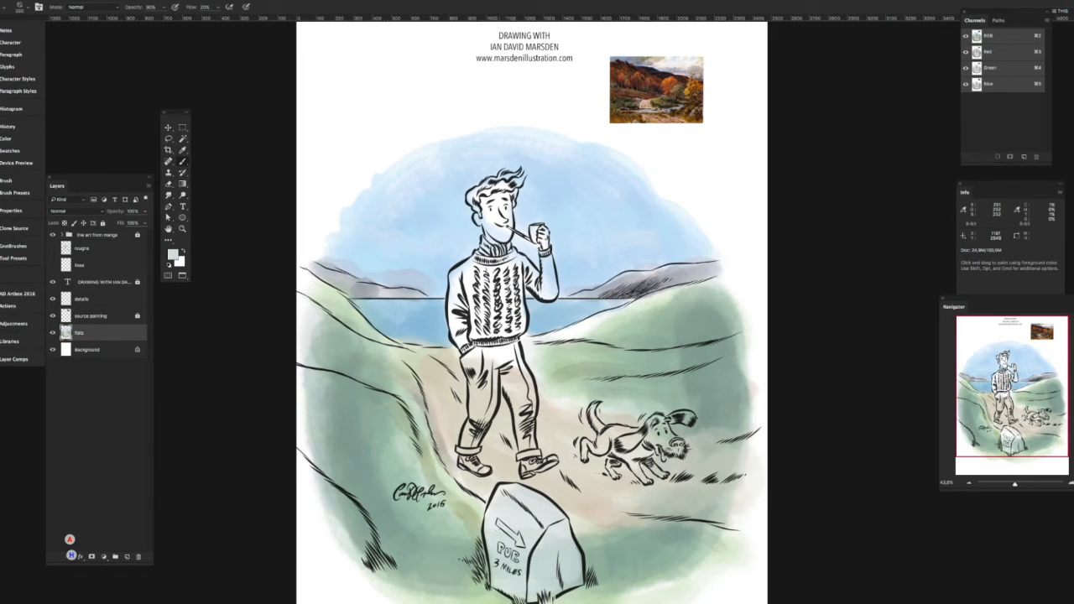
pyautogui.click(173, 253)
pyautogui.click(237, 420)
pyautogui.press('Return')
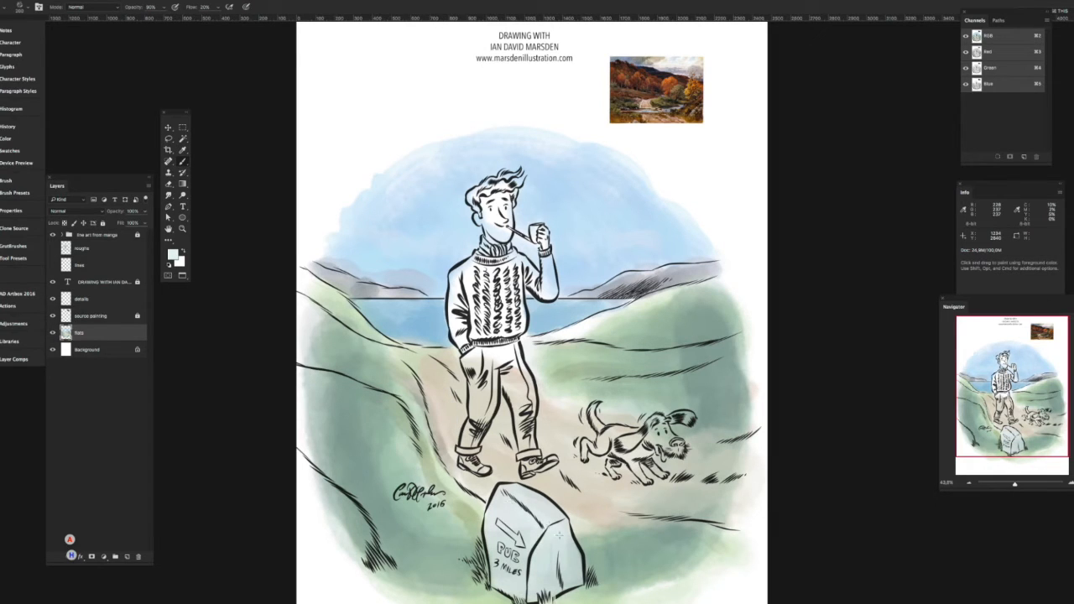
# Step: Extend the sky's outer edge with a sampled light blue and deepen its interior with a darker blue (hue 203, saturation 27%)
pyautogui.keyDown('alt'); pyautogui.click(350, 209); pyautogui.keyUp('alt')
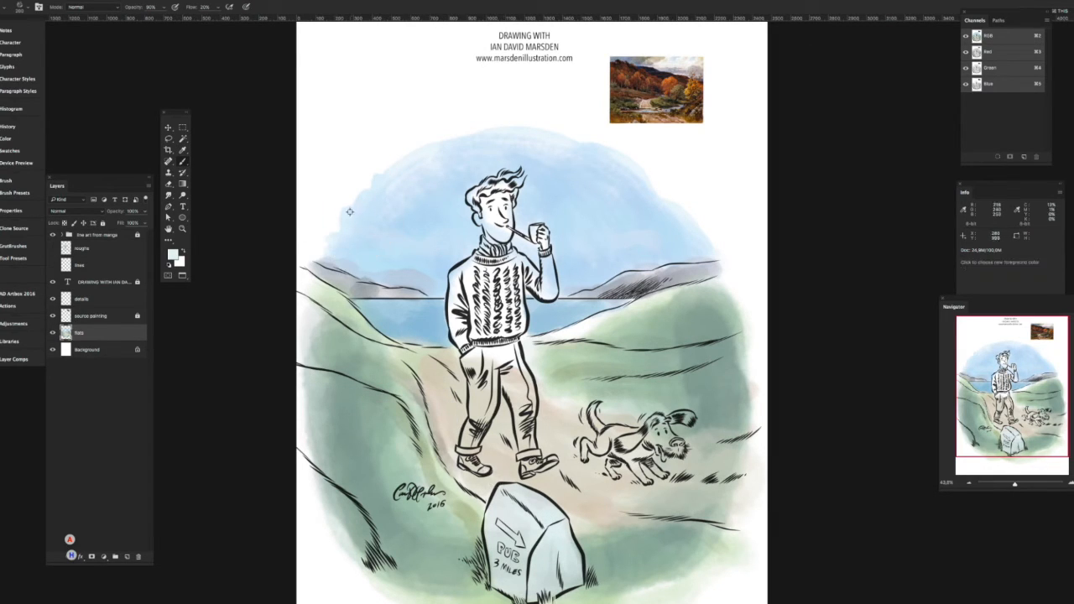
pyautogui.click(173, 254)
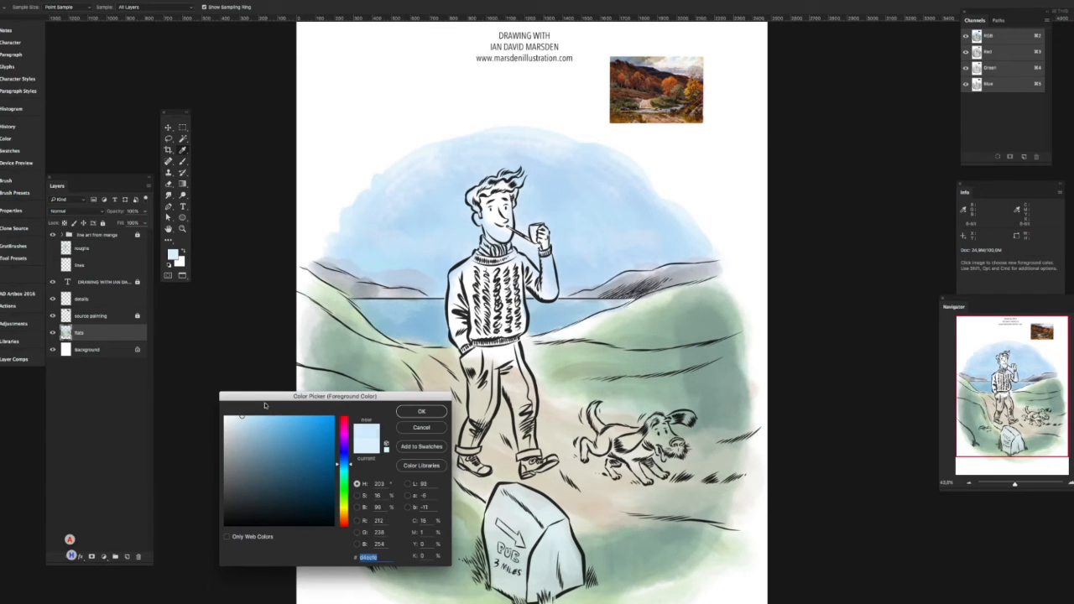
pyautogui.press('Return')
pyautogui.moveTo(378, 189)
pyautogui.mouseDown()
pyautogui.moveTo(521, 133)
pyautogui.moveTo(648, 187)
pyautogui.moveTo(612, 172)
pyautogui.mouseUp()
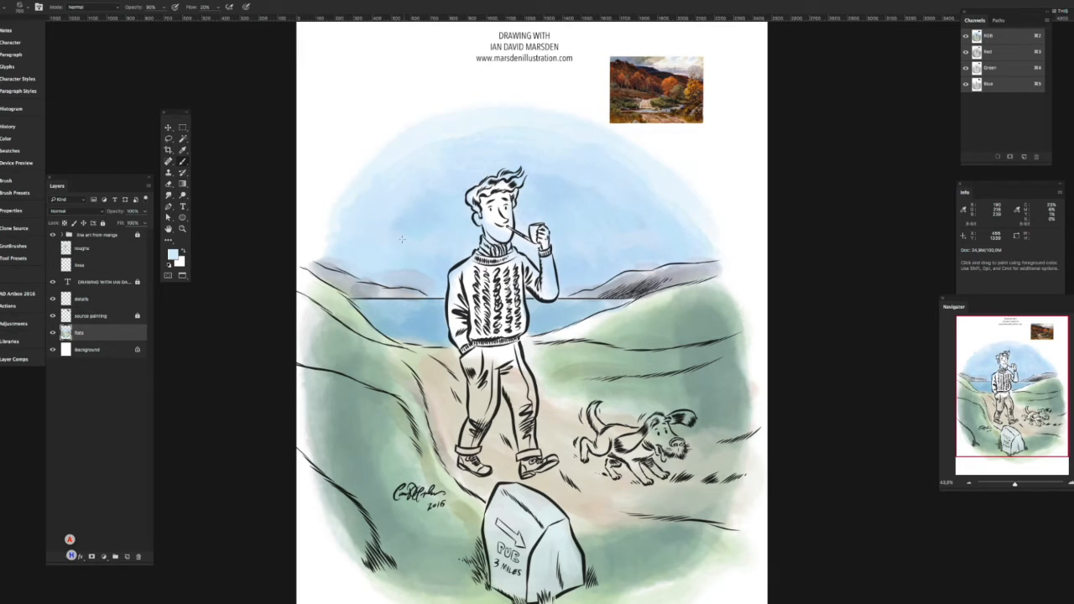
pyautogui.click(172, 254)
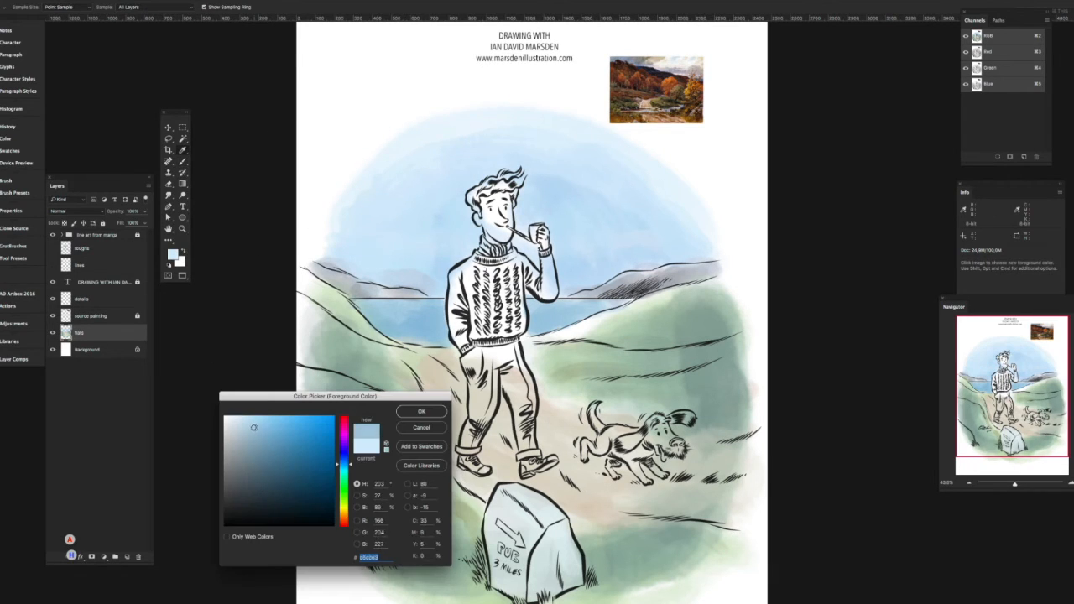
pyautogui.press('Return')
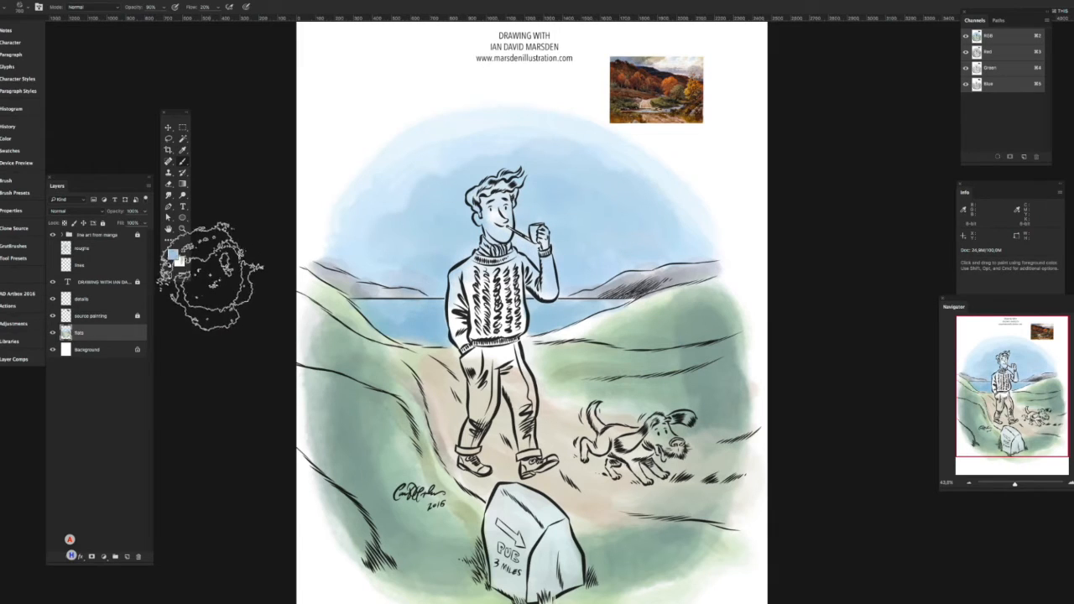
# Step: Choose a pale yellow and brush soft cloud strokes across the lower sky on both sides of the man
pyautogui.click(173, 252)
pyautogui.moveTo(344, 519); pyautogui.dragTo(344, 512)
pyautogui.press('Return')
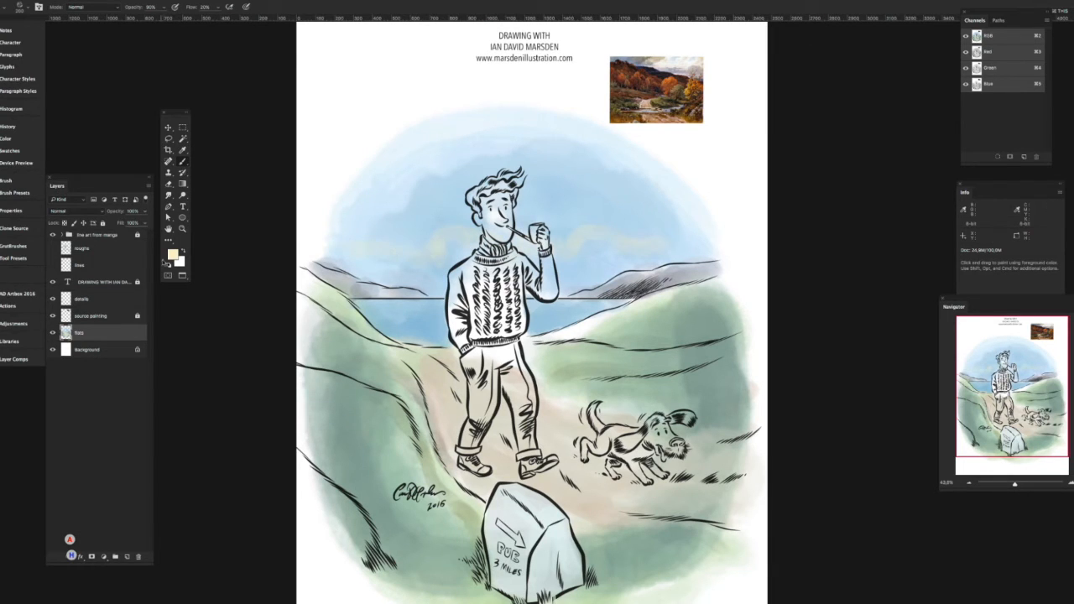
# Step: Choose a soft pink and brush clouds above the yellow ones, adding faint pink touches over the hills and path
pyautogui.click(173, 253)
pyautogui.click(344, 417)
pyautogui.click(410, 412)
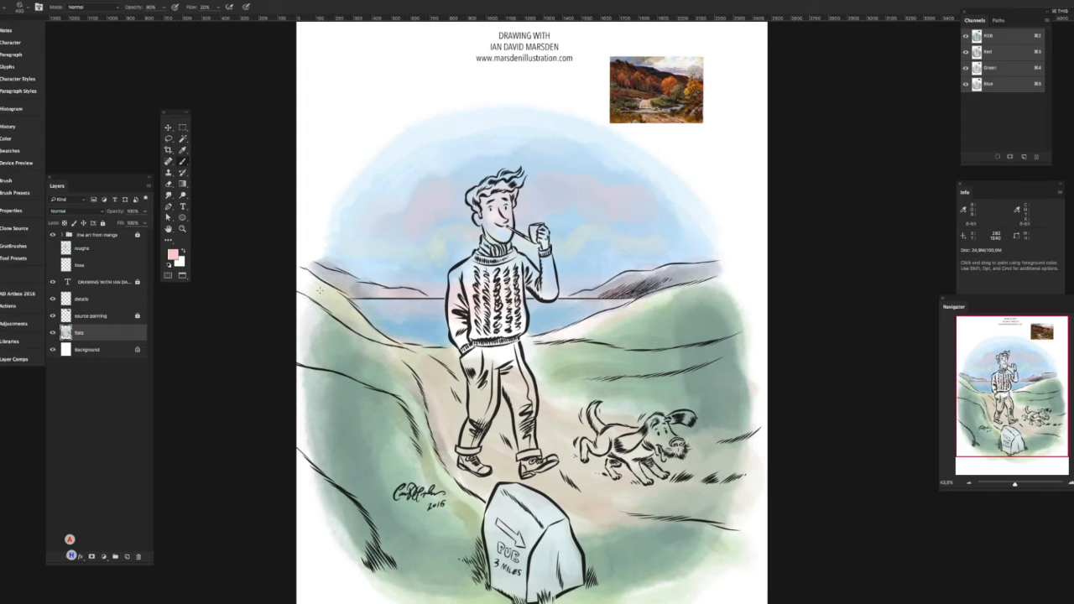
pyautogui.moveTo(363, 387); pyautogui.dragTo(336, 378)
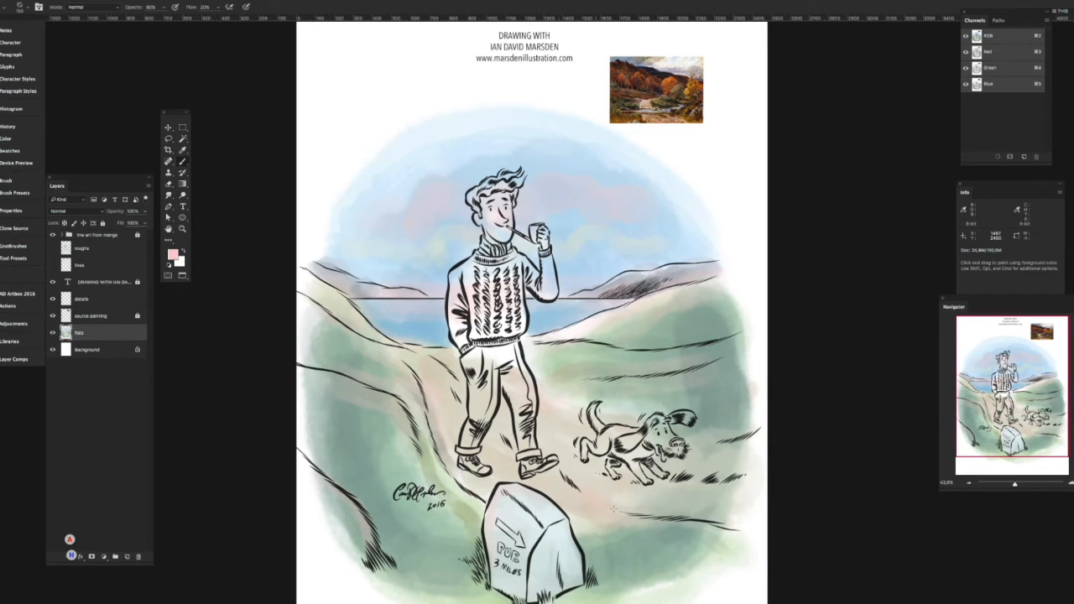
# Step: Pick a pale cream, then sample an off-white from the source painting to brighten the low clouds beside the man
pyautogui.click(172, 254)
pyautogui.moveTo(344, 524); pyautogui.dragTo(348, 514)
pyautogui.press('Return')
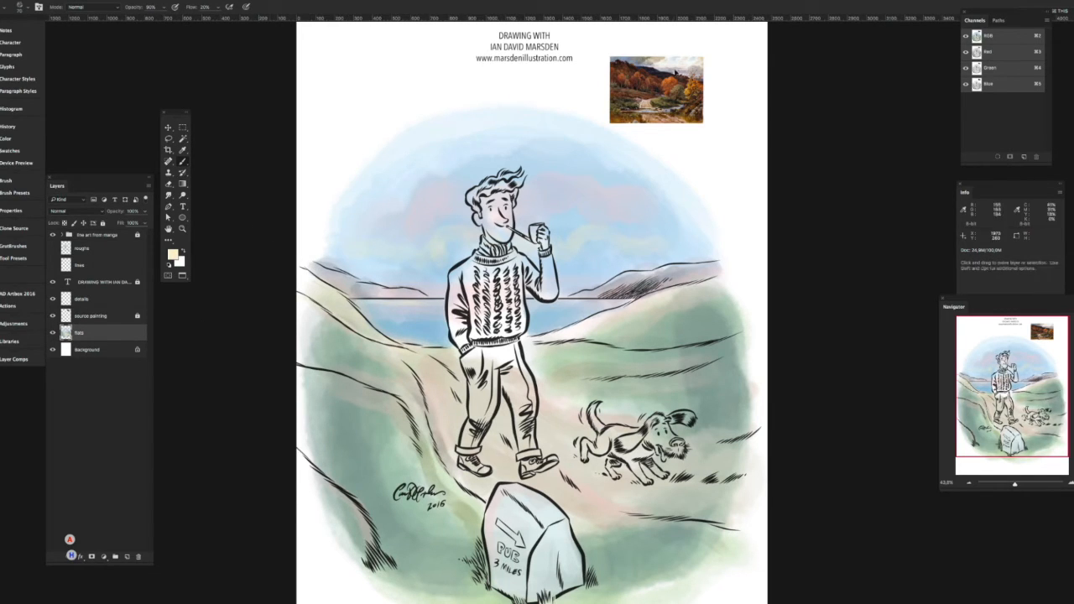
pyautogui.keyDown('alt'); pyautogui.click(675, 71); pyautogui.keyUp('alt')
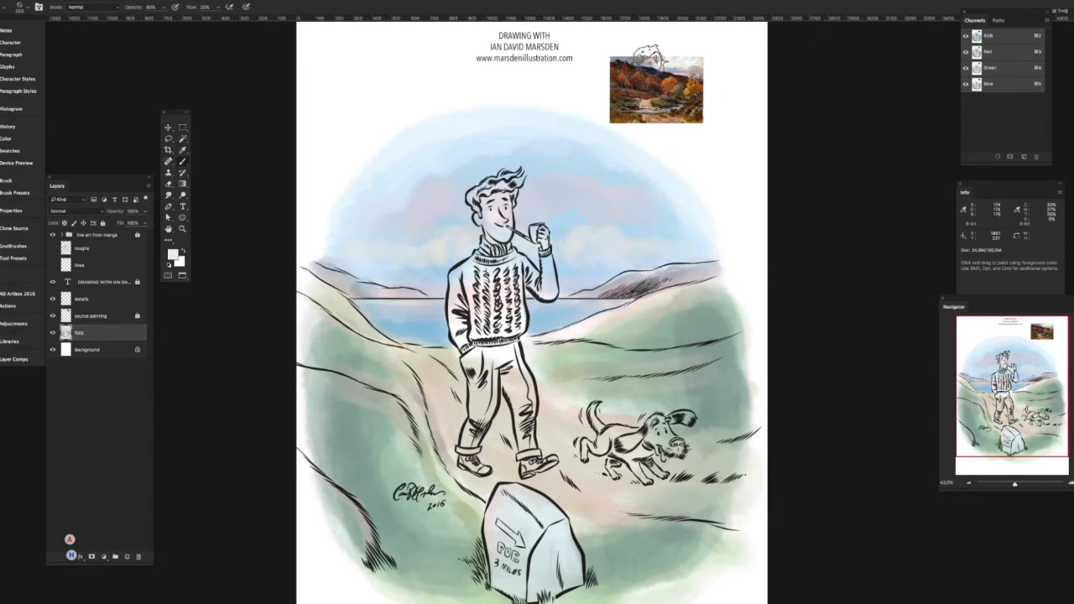
# Step: Sample the pinkish cloud colour, shift it to a muted mauve (hue 281, saturation 13%, brightness 75%) and shade the upper clouds
pyautogui.keyDown('alt'); pyautogui.click(634, 211); pyautogui.keyUp('alt')
pyautogui.keyDown('alt'); pyautogui.click(635, 221); pyautogui.keyUp('alt')
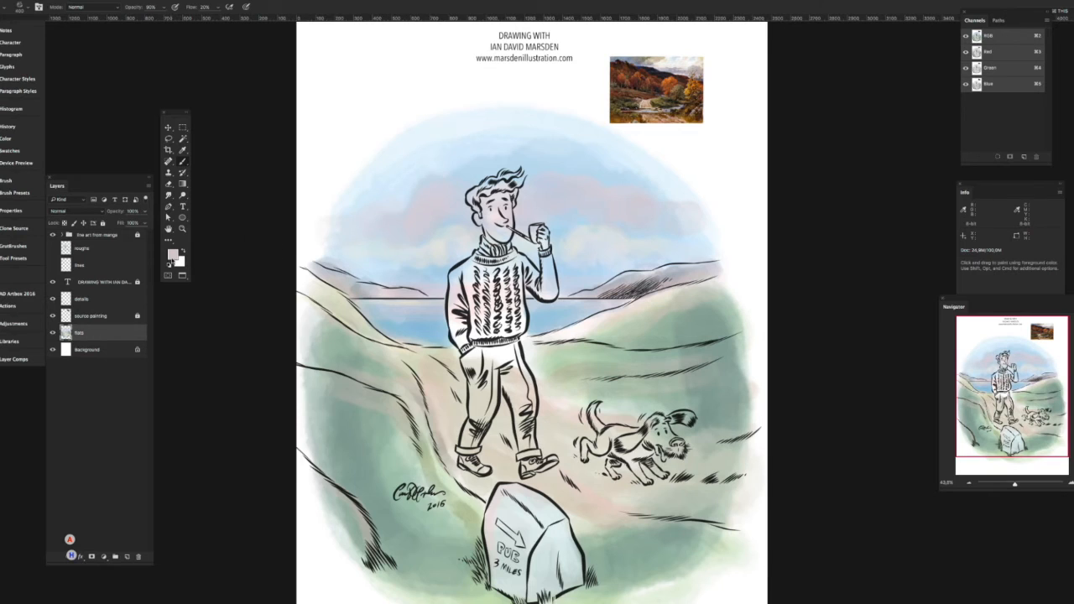
pyautogui.click(171, 255)
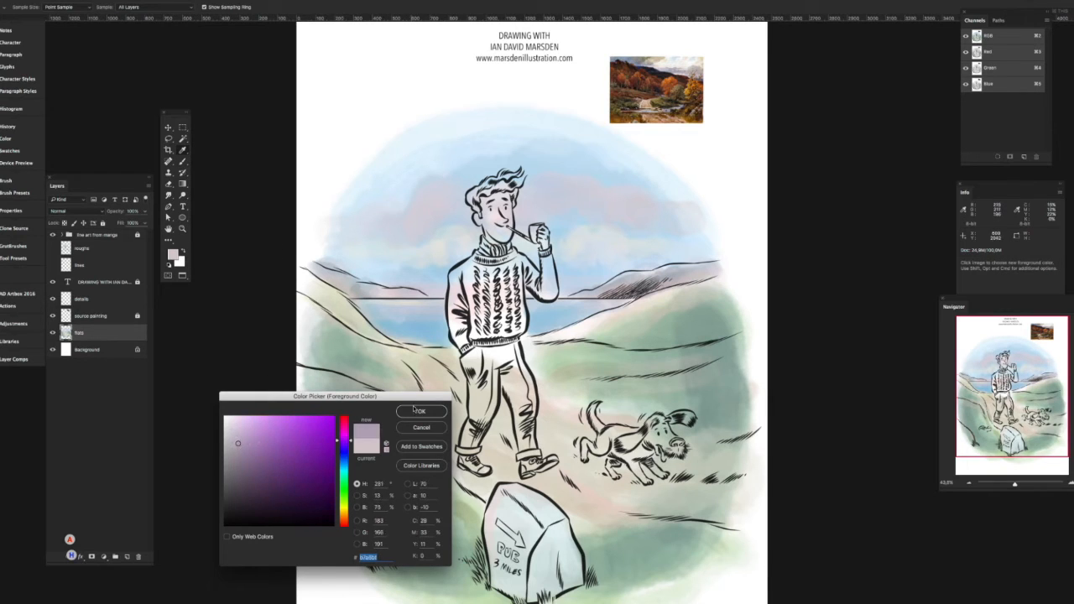
pyautogui.press('Return')
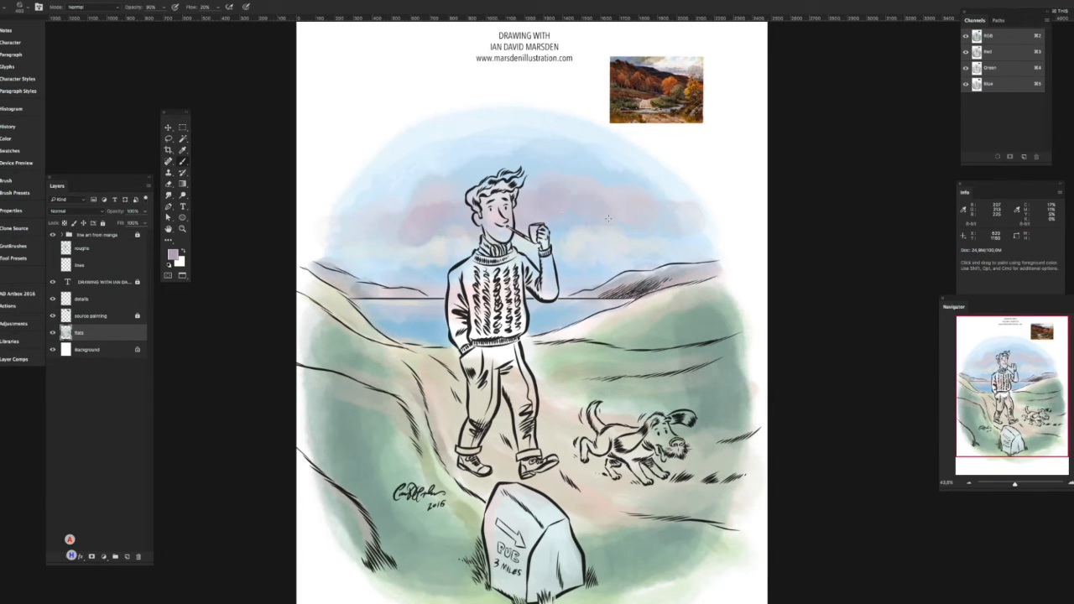
pyautogui.moveTo(508, 206); pyautogui.dragTo(470, 243)
pyautogui.press('super+z')
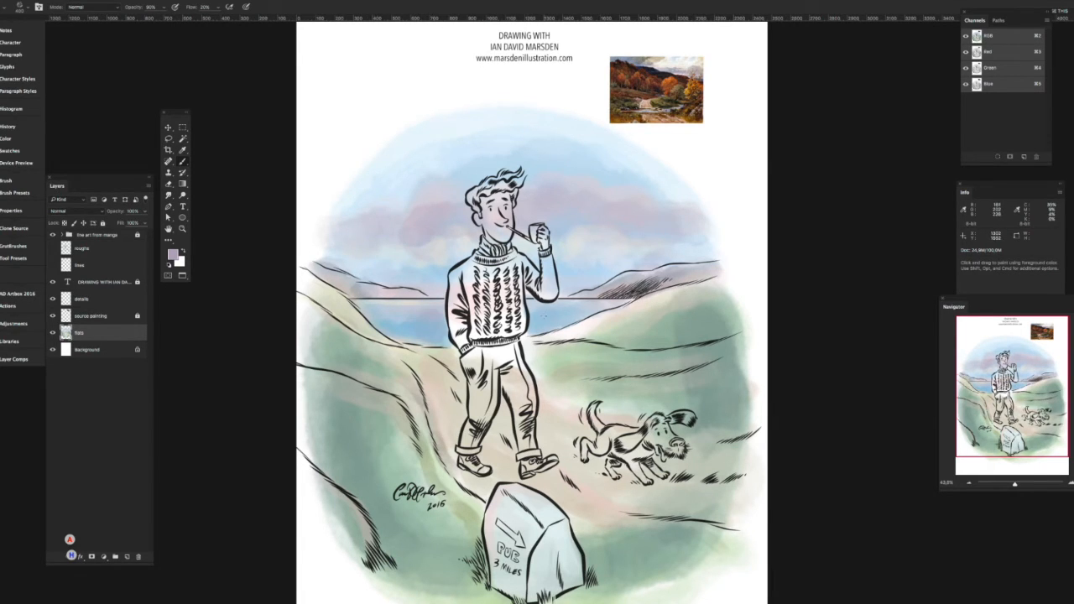
# Step: Choose a muted slate blue-grey and glaze it with a large brush around the outer sky and over the hills as a dark vignette
pyautogui.click(172, 253)
pyautogui.click(343, 464)
pyautogui.moveTo(234, 482); pyautogui.dragTo(239, 461)
pyautogui.click(421, 411)
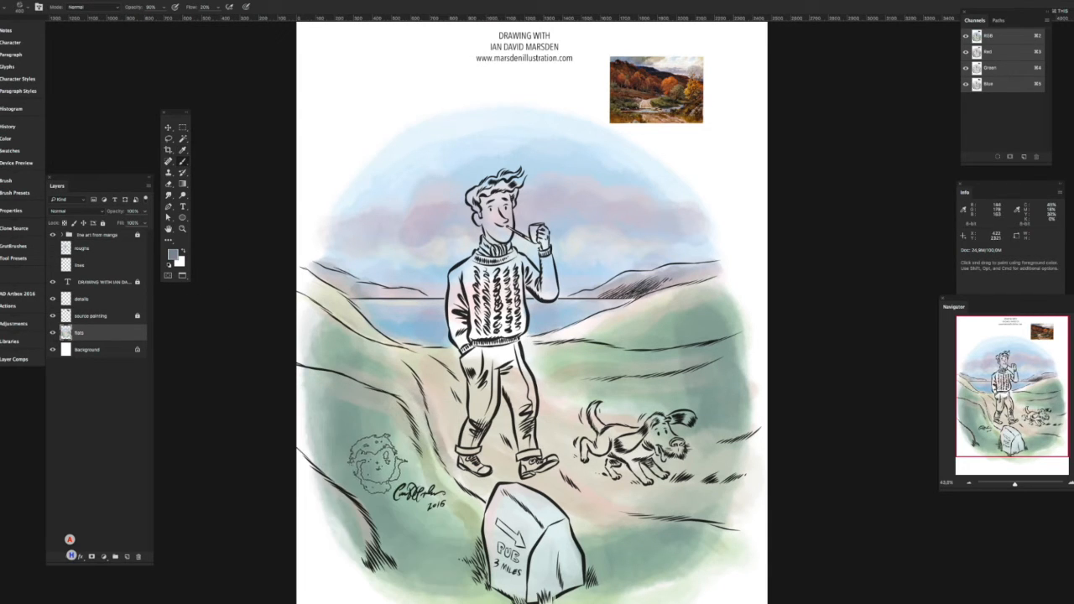
pyautogui.moveTo(371, 438)
pyautogui.mouseDown()
pyautogui.moveTo(340, 394)
pyautogui.moveTo(335, 269)
pyautogui.moveTo(356, 205)
pyautogui.moveTo(447, 133)
pyautogui.moveTo(638, 202)
pyautogui.moveTo(713, 285)
pyautogui.moveTo(662, 298)
pyautogui.moveTo(623, 517)
pyautogui.moveTo(516, 570)
pyautogui.moveTo(411, 529)
pyautogui.moveTo(312, 353)
pyautogui.mouseUp()
pyautogui.moveTo(377, 545)
pyautogui.mouseDown()
pyautogui.moveTo(621, 570)
pyautogui.moveTo(671, 394)
pyautogui.moveTo(597, 332)
pyautogui.mouseUp()
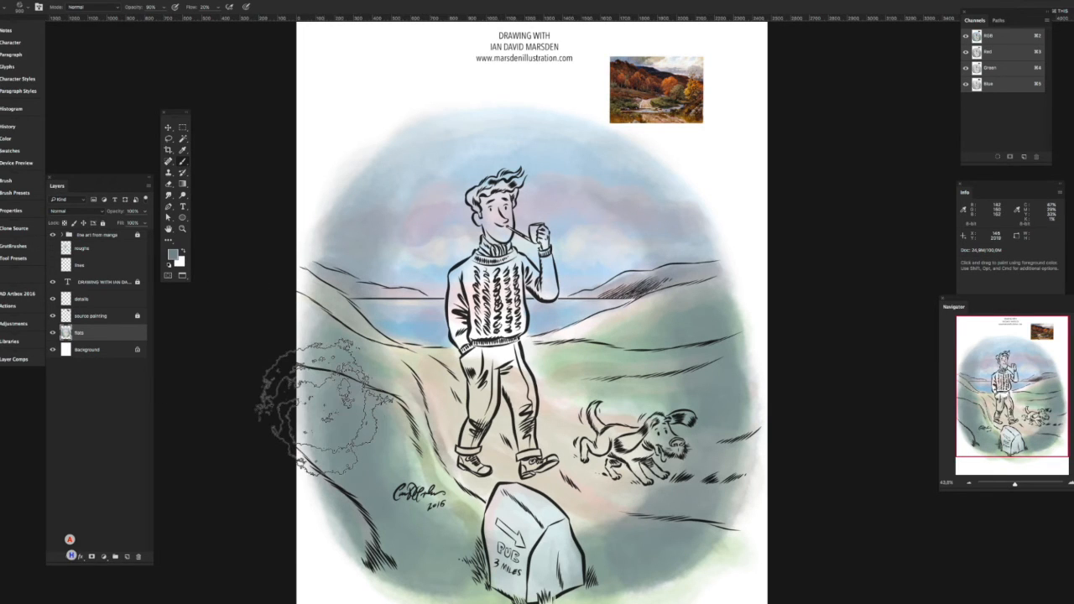
# Step: Add a layer named "main flats" above the flats layer and trace a pen path along the man's sleeve, trousers and shoes
pyautogui.click(127, 556)
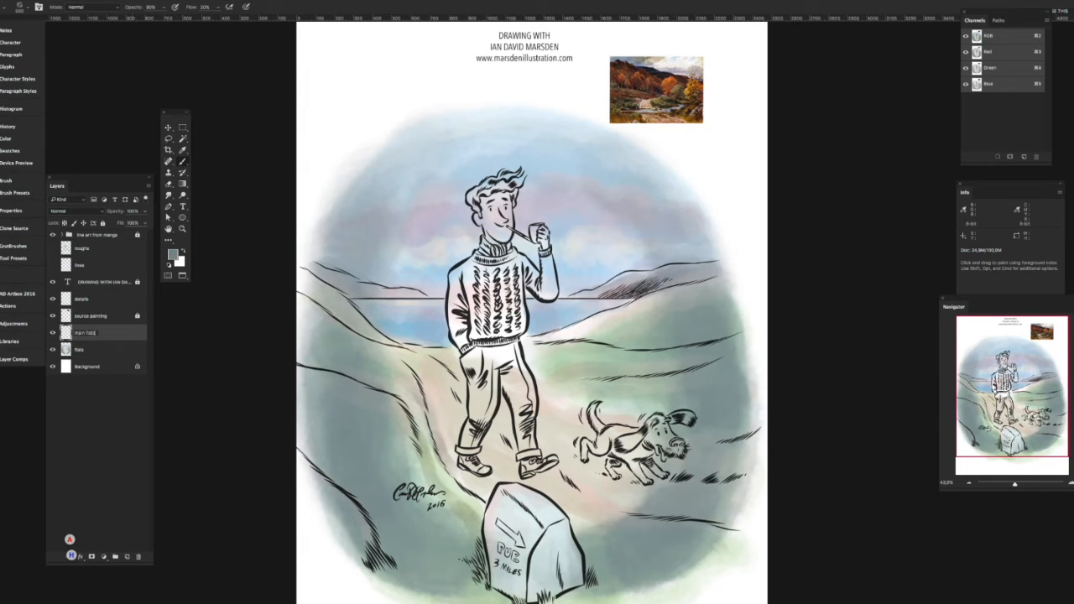
pyautogui.moveTo(168, 206); pyautogui.dragTo(201, 207)
pyautogui.press('z')
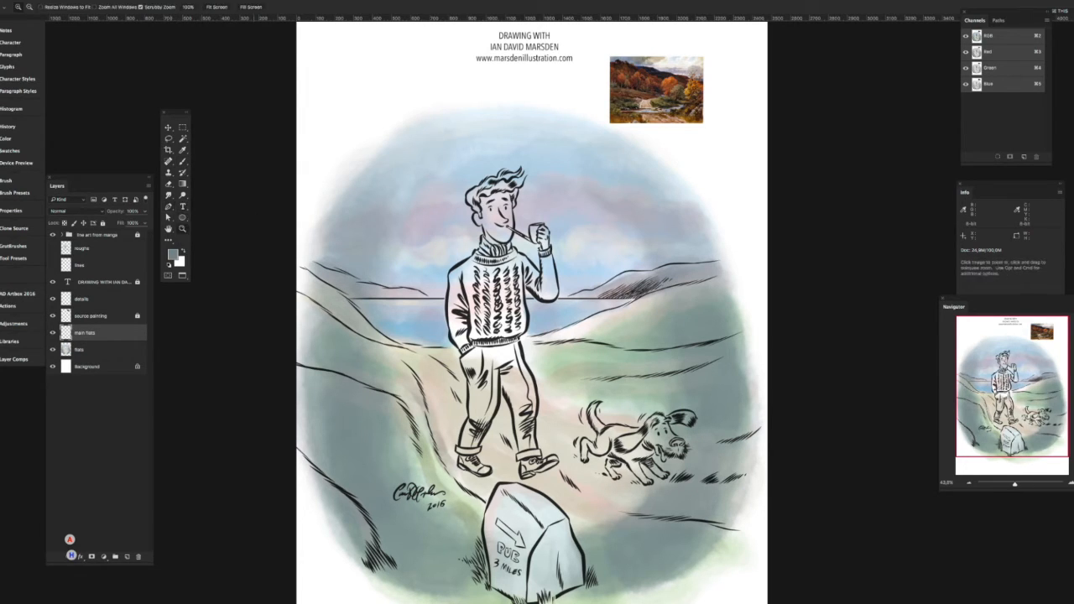
pyautogui.click(485, 273)
pyautogui.press('p')
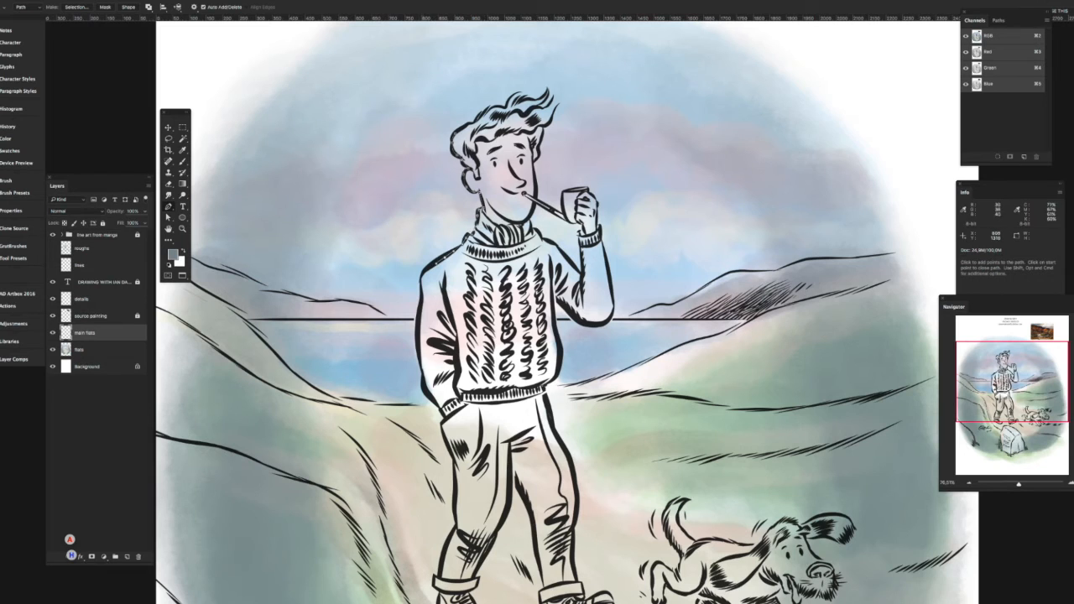
pyautogui.scroll(-5, 546, 336)
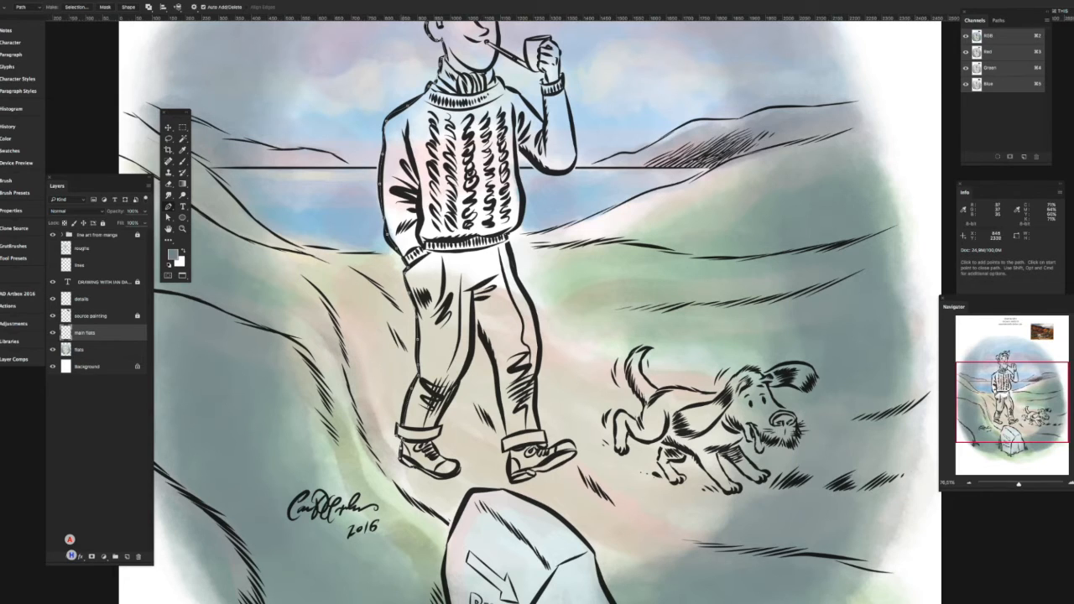
pyautogui.moveTo(436, 448); pyautogui.dragTo(433, 445)
pyautogui.moveTo(470, 344); pyautogui.dragTo(472, 338)
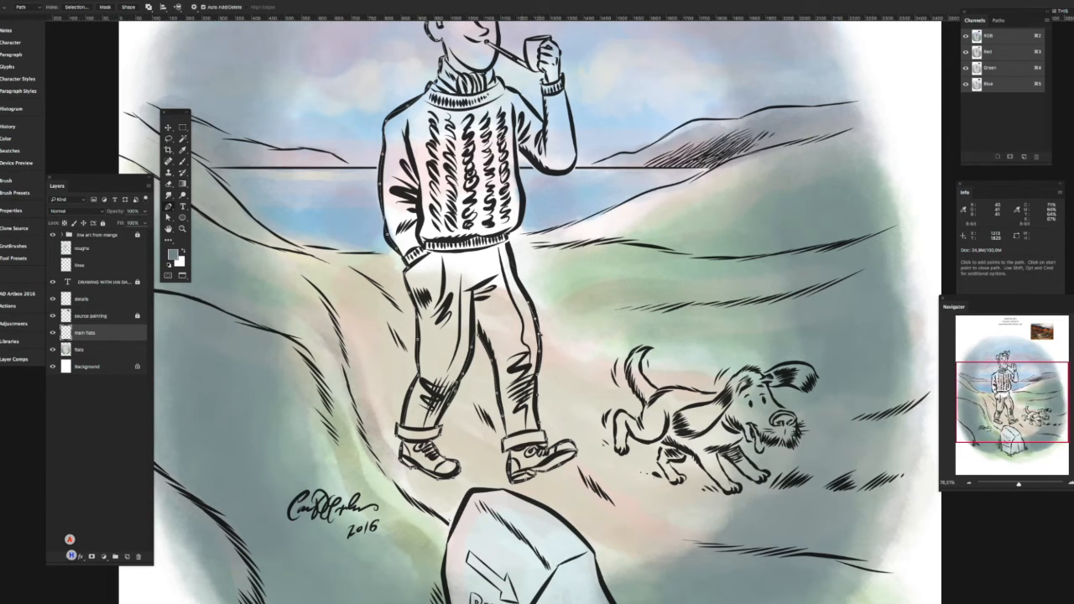
# Step: Continue the pen path up the sweater, raised arm and pipe, then around the hair, closing the man's outline
pyautogui.moveTo(514, 226); pyautogui.dragTo(521, 179)
pyautogui.moveTo(558, 59); pyautogui.dragTo(557, 51)
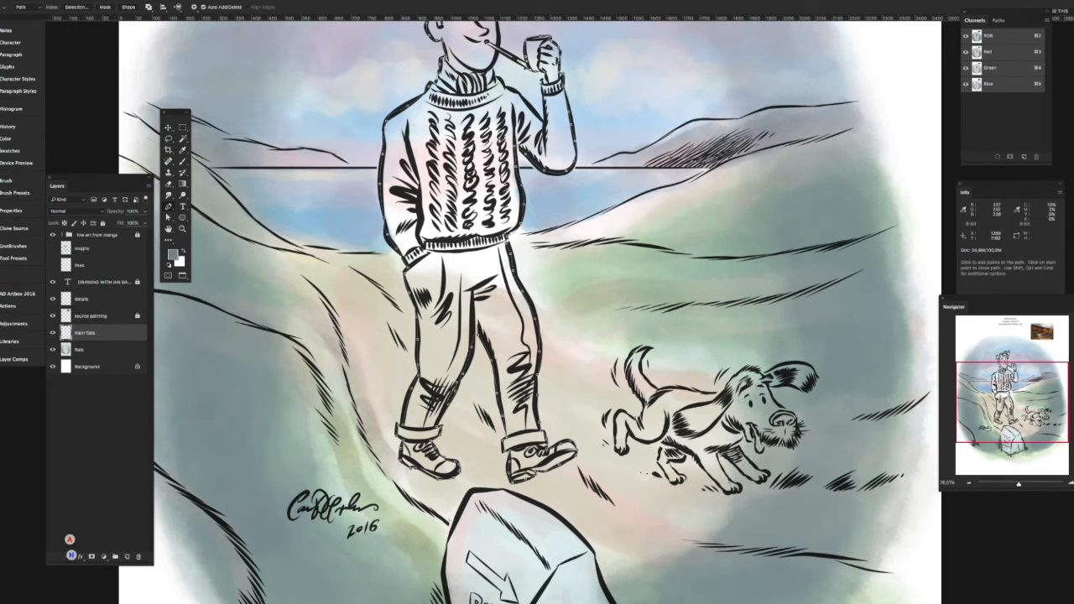
pyautogui.moveTo(495, 77); pyautogui.dragTo(492, 69)
pyautogui.scroll(5, 495, 64)
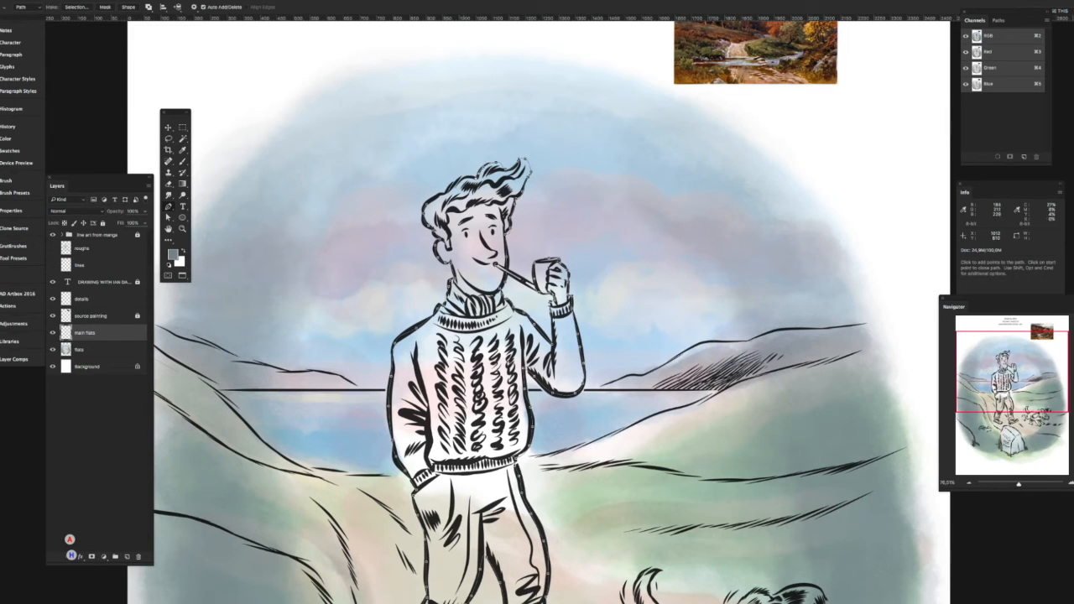
pyautogui.click(446, 191)
pyautogui.click(428, 204)
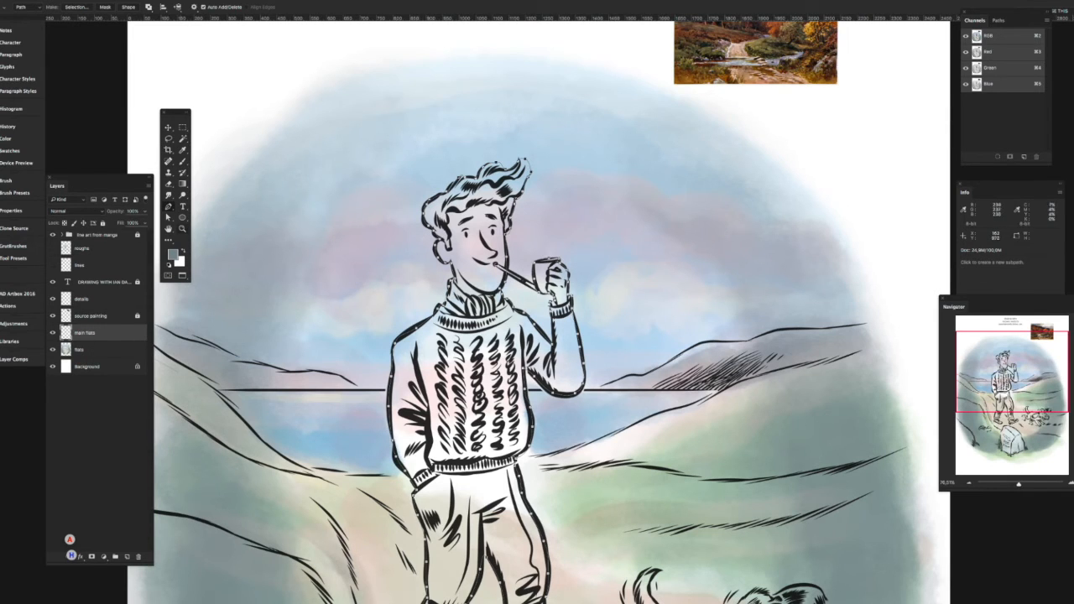
# Step: Convert the man's work path into a selection and fill it with white on the main flats layer
pyautogui.doubleClick(182, 229)
pyautogui.doubleClick(168, 229)
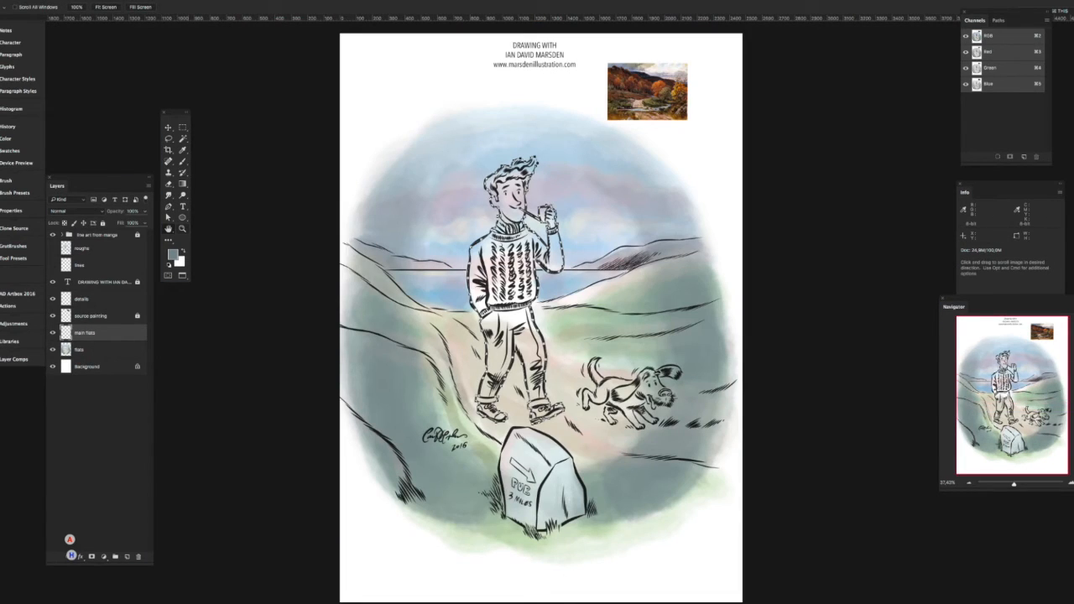
pyautogui.click(998, 20)
pyautogui.press('super+Return')
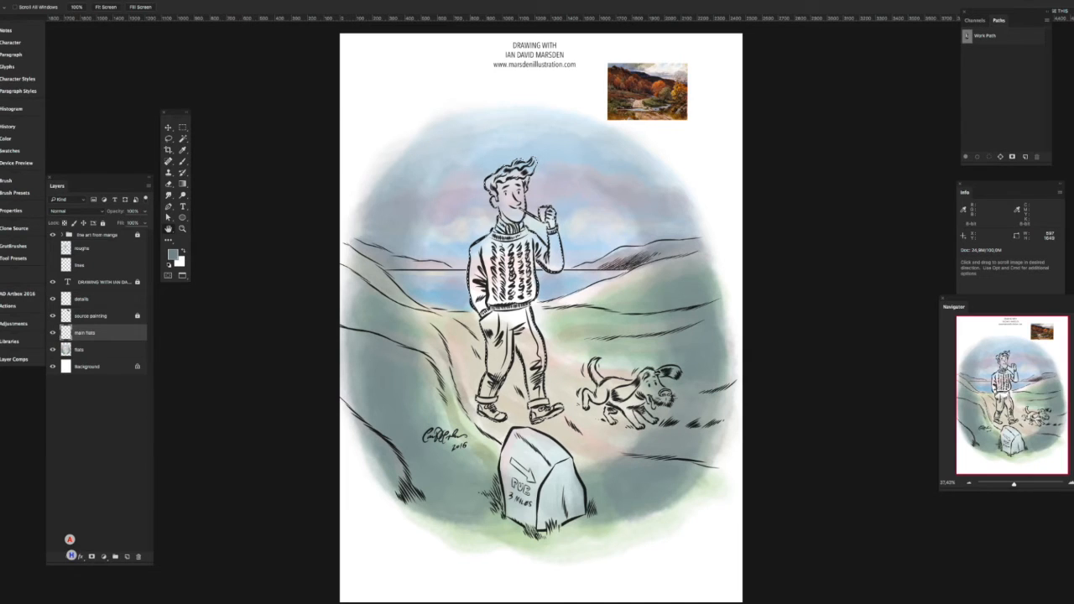
pyautogui.press('x')
pyautogui.hotkey('alt', 'BackSpace')
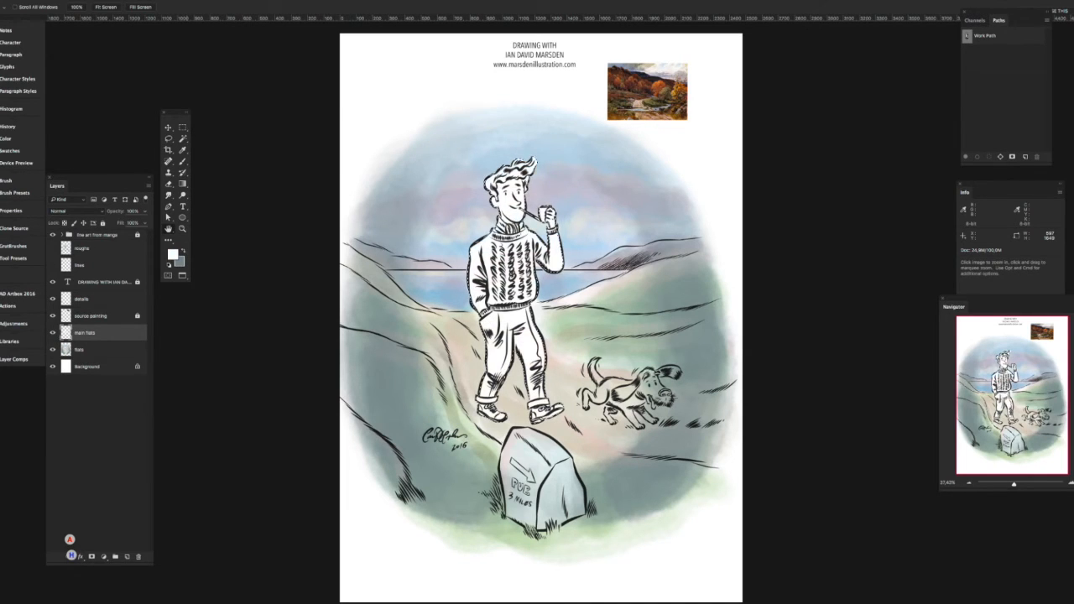
# Step: Hide the source painting layer and trace a closed pen path around the dog's legs, head, back and tail
pyautogui.press('z')
pyautogui.click(53, 316)
pyautogui.moveTo(614, 399); pyautogui.dragTo(696, 398)
pyautogui.press('p')
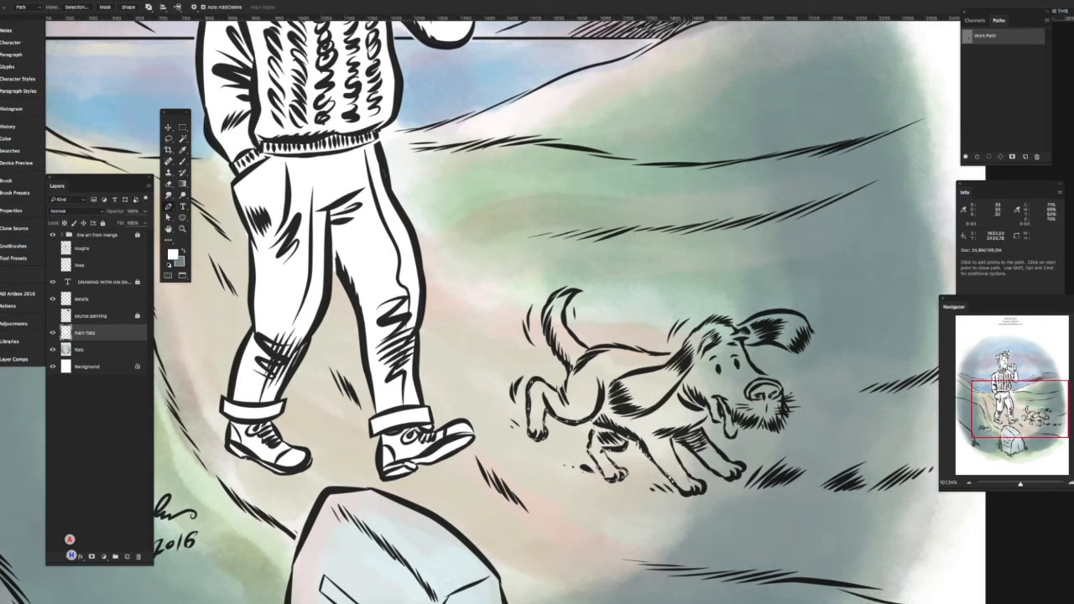
pyautogui.moveTo(681, 463); pyautogui.dragTo(739, 476)
pyautogui.click(719, 475)
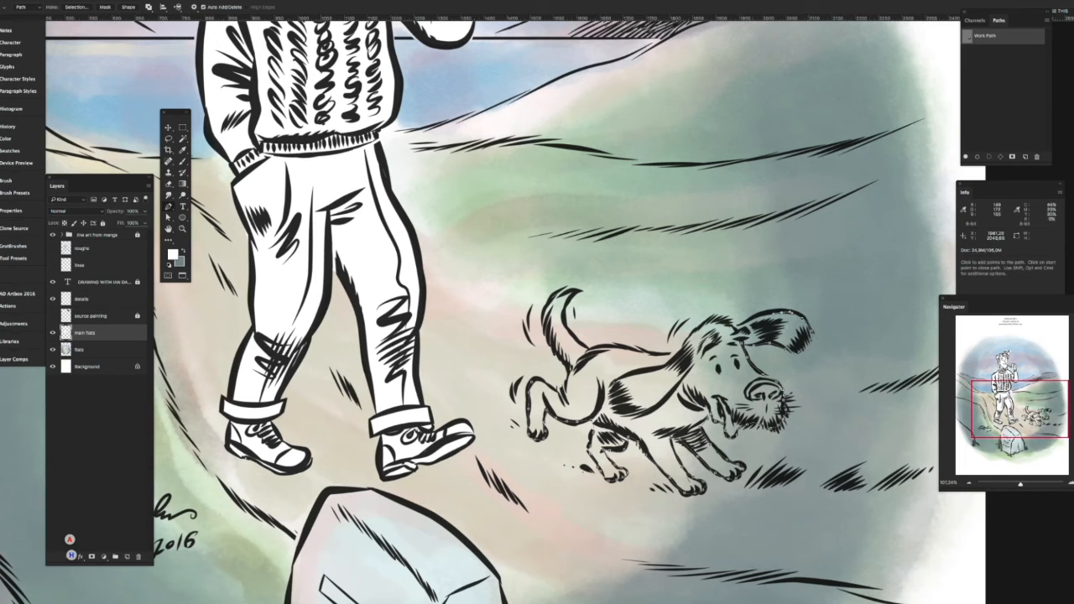
pyautogui.moveTo(729, 322); pyautogui.dragTo(695, 328)
pyautogui.click(531, 436)
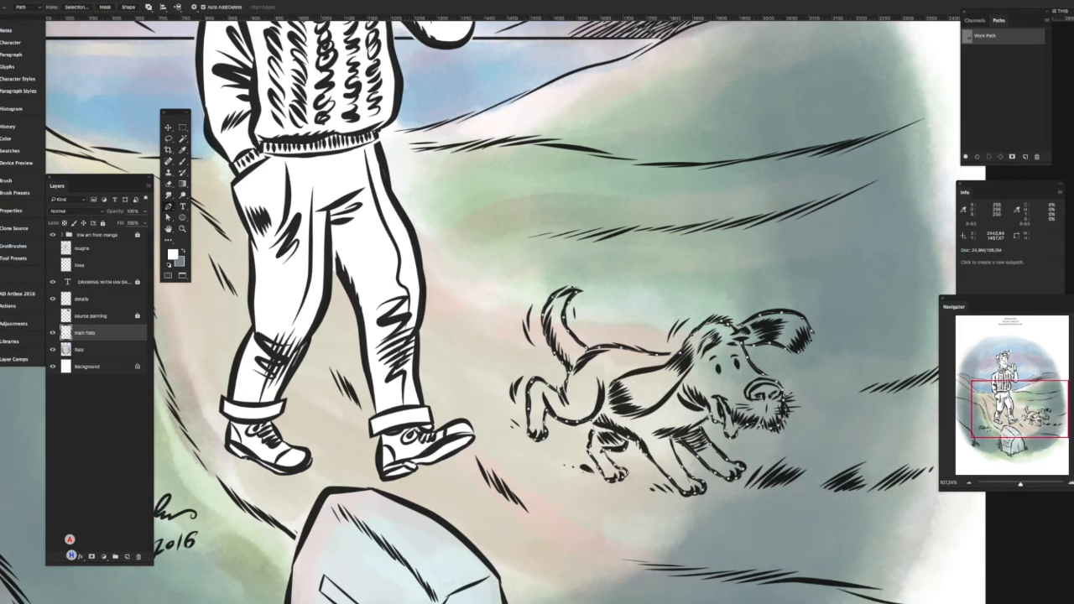
# Step: Turn the dog's path into a selection, fill it with white and deselect
pyautogui.hotkey('ctrl', 'Return')
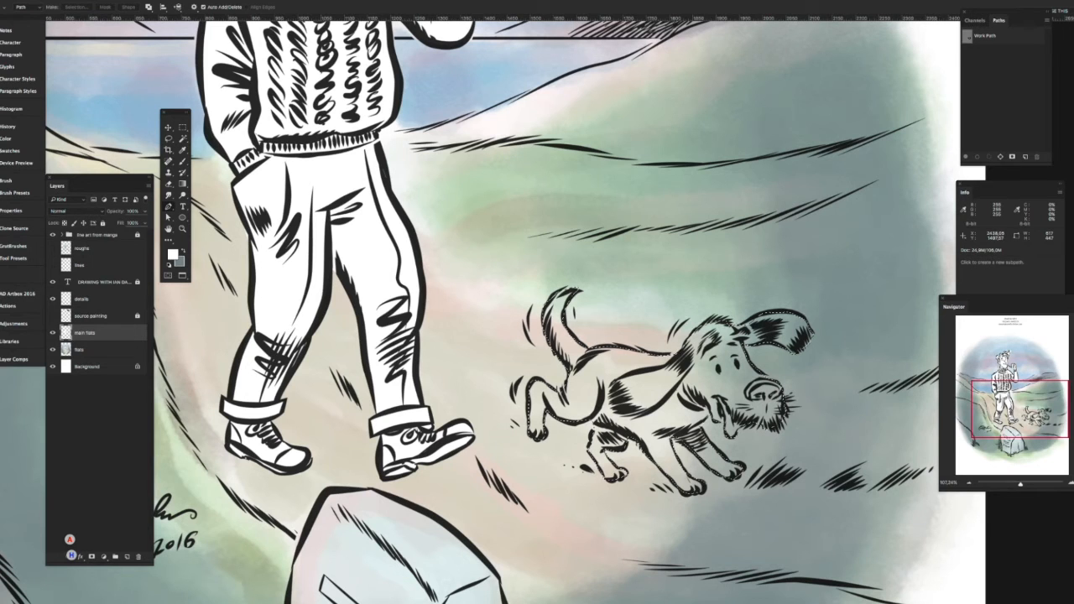
pyautogui.press('x')
pyautogui.hotkey('ctrl', 'BackSpace')
pyautogui.hotkey('ctrl', 'd')
pyautogui.hotkey('ctrl', '0')
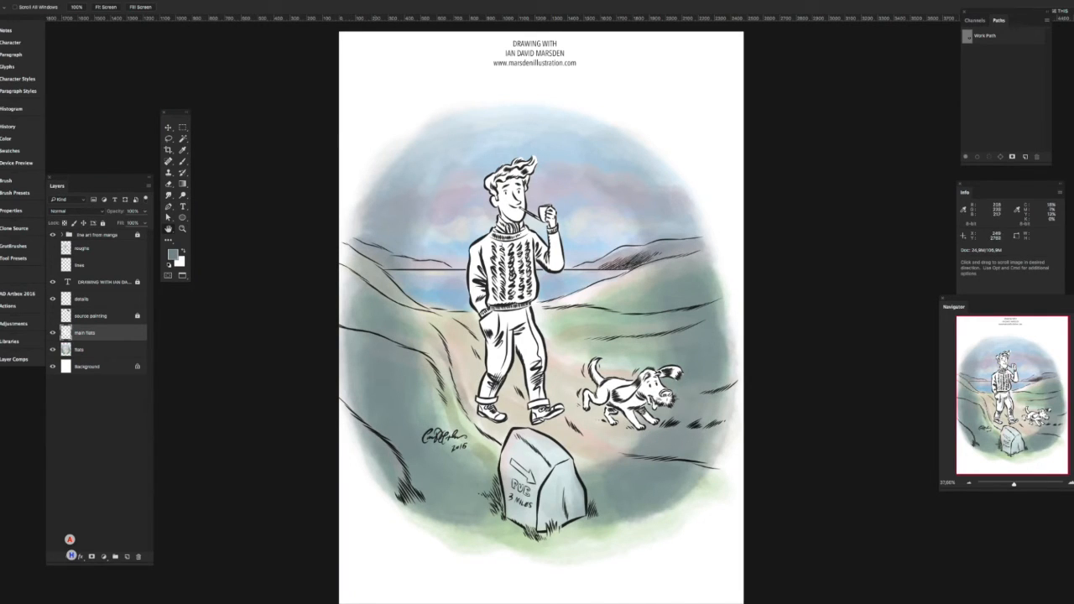
# Step: Load the main flats shapes as a selection and add a new layer named "main colors" above them
pyautogui.keyDown('super'); pyautogui.click(66, 333); pyautogui.keyUp('super')
pyautogui.click(126, 556)
pyautogui.doubleClick(82, 333)
pyautogui.write('main colors')
pyautogui.press('Return')
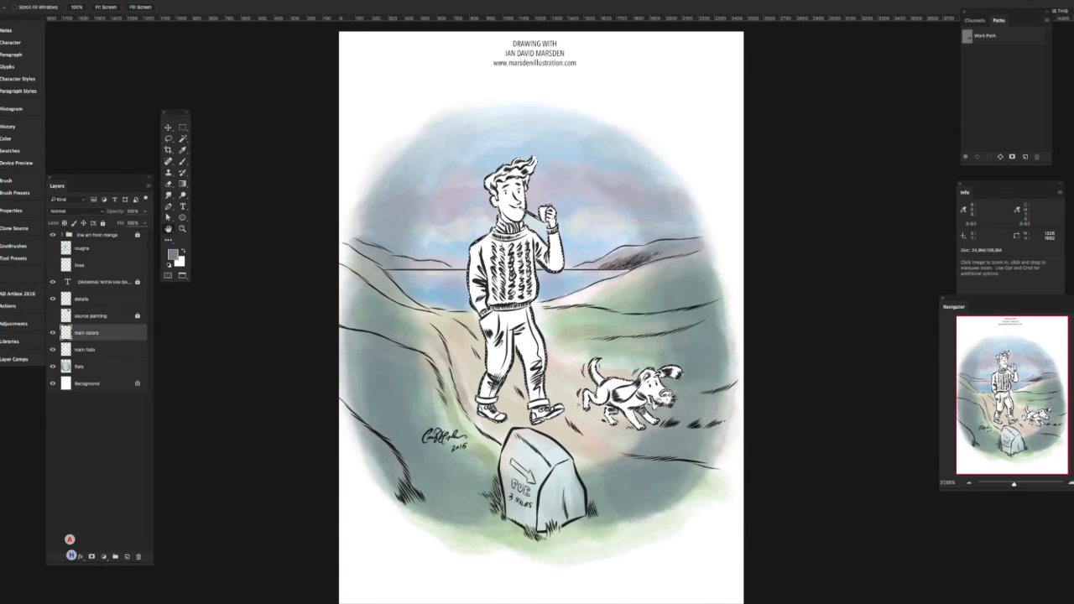
# Step: Select the "Kyle's Paintbox - Watercolor 1" brush and reduce it to a small size suited to the man's face
pyautogui.press('z')
pyautogui.moveTo(501, 272)
pyautogui.mouseDown()
pyautogui.moveTo(574, 271)
pyautogui.moveTo(526, 430)
pyautogui.mouseUp()
pyautogui.press('b')
pyautogui.press('[')
pyautogui.press('[')
pyautogui.press('[')
pyautogui.press('[')
pyautogui.press('[')
pyautogui.press('[')
pyautogui.press('[')
pyautogui.press('[')
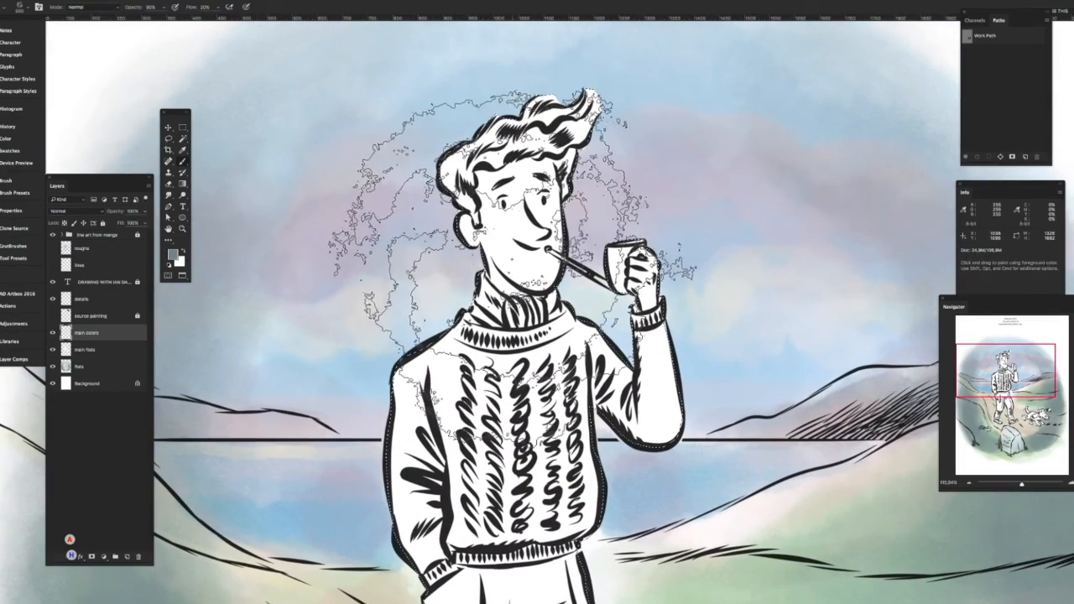
pyautogui.click(4, 8)
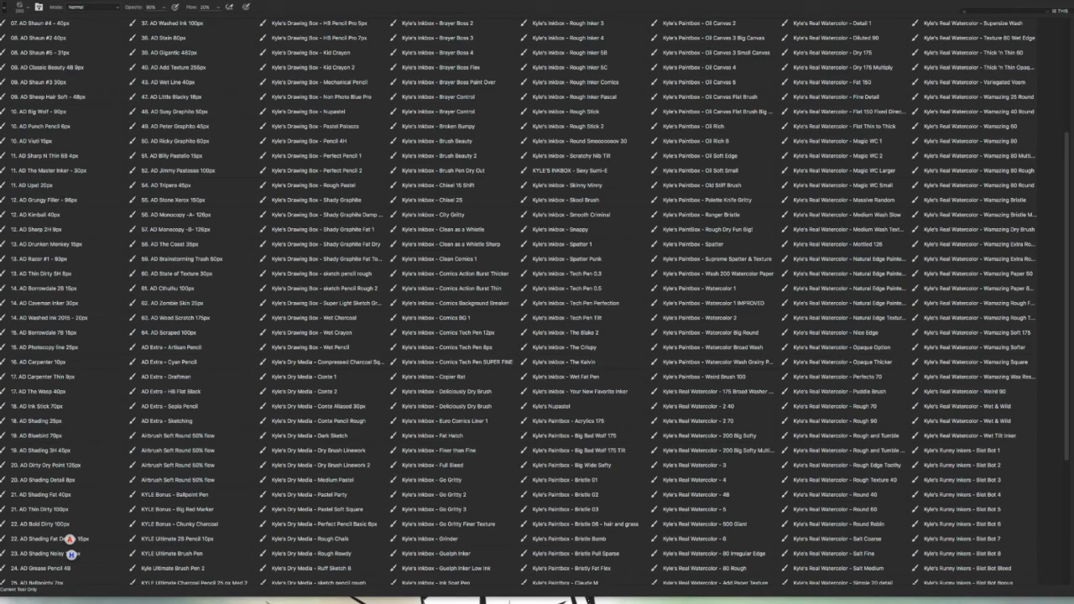
pyautogui.doubleClick(674, 290)
pyautogui.press('[')
pyautogui.press('[')
pyautogui.press('[')
pyautogui.press('[')
pyautogui.press('[')
pyautogui.press('[')
pyautogui.press('[')
# Step: Choose a pale cream skin tone (hue 42, saturation 20%, brightness 100%) and paint the man's face, ear and hand
pyautogui.click(172, 254)
pyautogui.moveTo(344, 466)
pyautogui.mouseDown()
pyautogui.moveTo(344, 524)
pyautogui.moveTo(344, 514)
pyautogui.mouseUp()
pyautogui.click(246, 416)
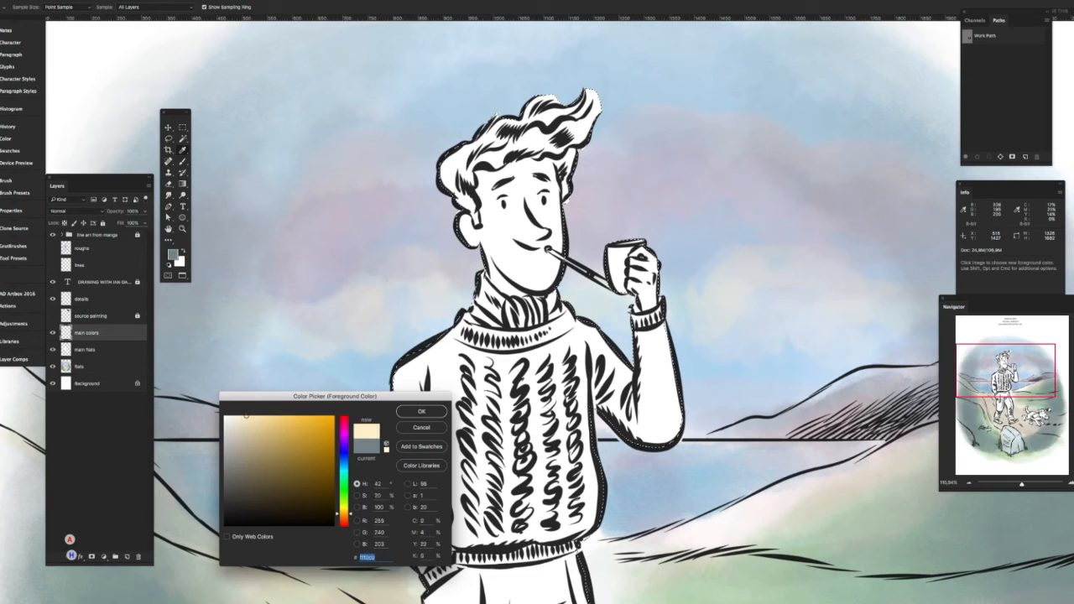
pyautogui.click(421, 412)
pyautogui.moveTo(553, 182)
pyautogui.mouseDown()
pyautogui.moveTo(553, 225)
pyautogui.moveTo(503, 222)
pyautogui.moveTo(495, 272)
pyautogui.moveTo(524, 266)
pyautogui.moveTo(503, 287)
pyautogui.mouseUp()
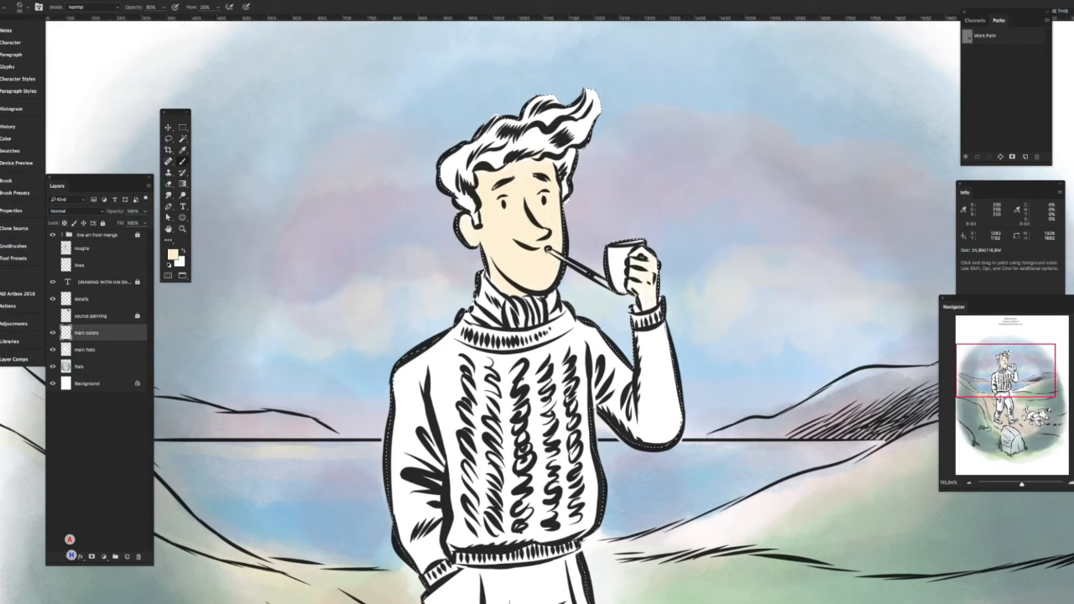
# Step: Pick a warmer peach to shade the man's cheek and jaw, then erase the skin colour from both eyes
pyautogui.click(172, 254)
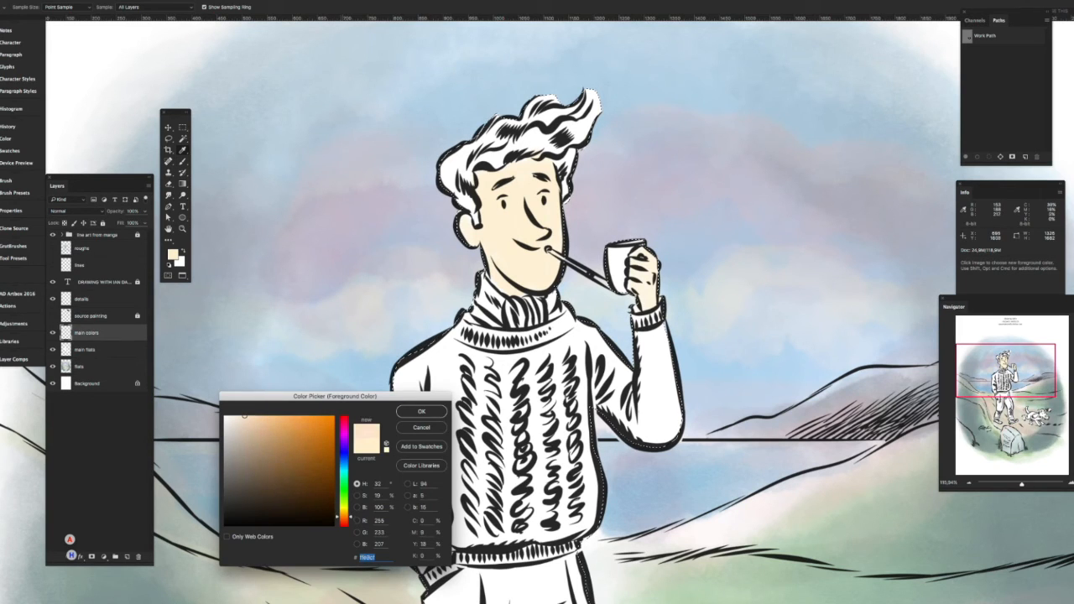
pyautogui.click(421, 411)
pyautogui.moveTo(521, 272); pyautogui.dragTo(502, 231)
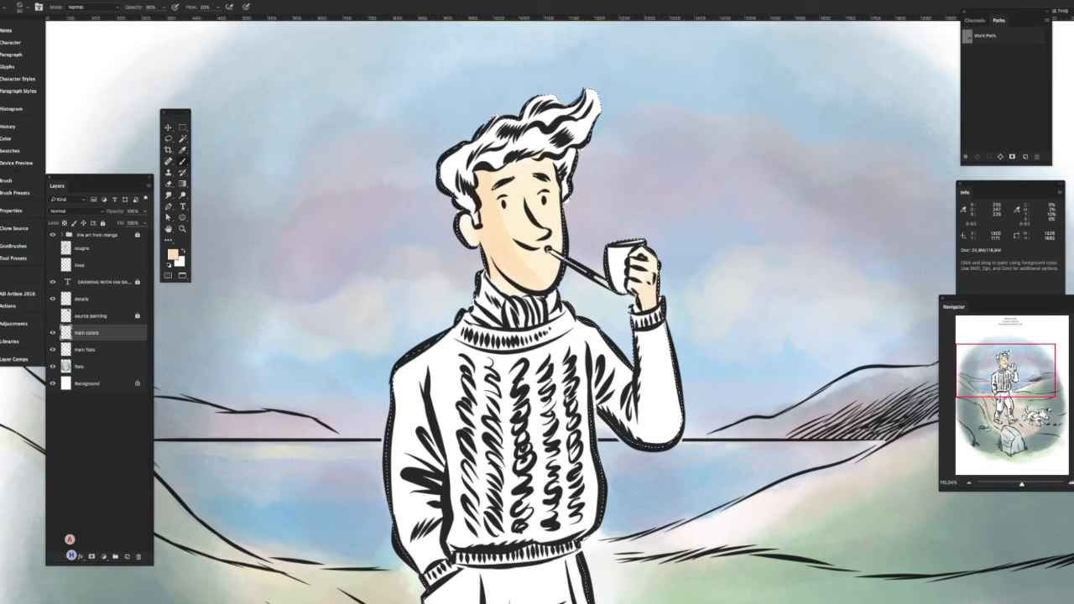
pyautogui.press('e')
pyautogui.press('b')
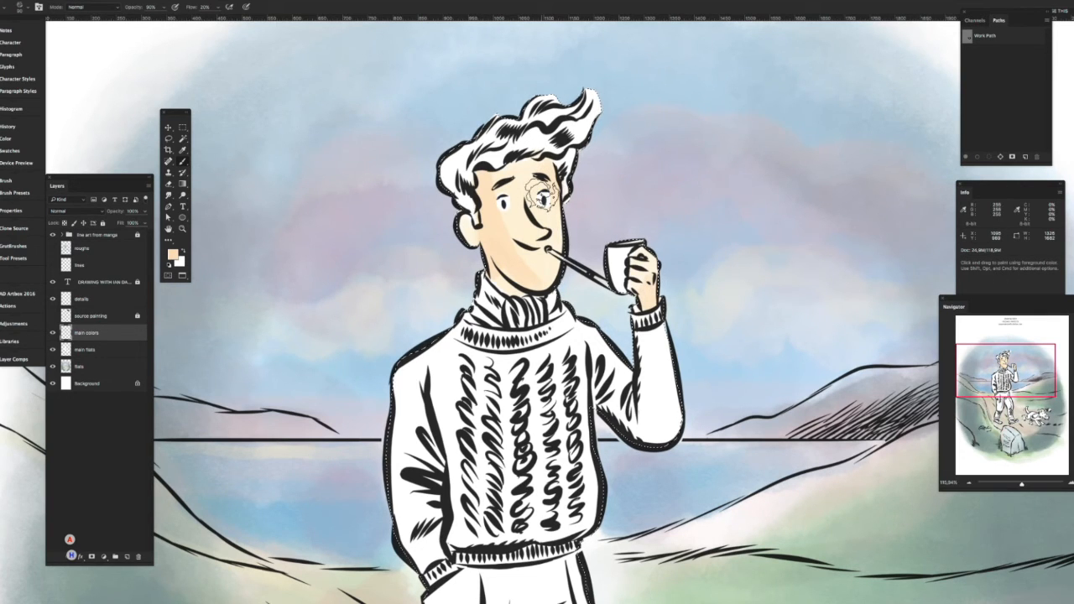
# Step: Choose a light orange (hue 27, brightness 100%) and paint the man's hair with it
pyautogui.press('super+minus')
pyautogui.click(173, 254)
pyautogui.moveTo(343, 460); pyautogui.dragTo(344, 518)
pyautogui.click(282, 418)
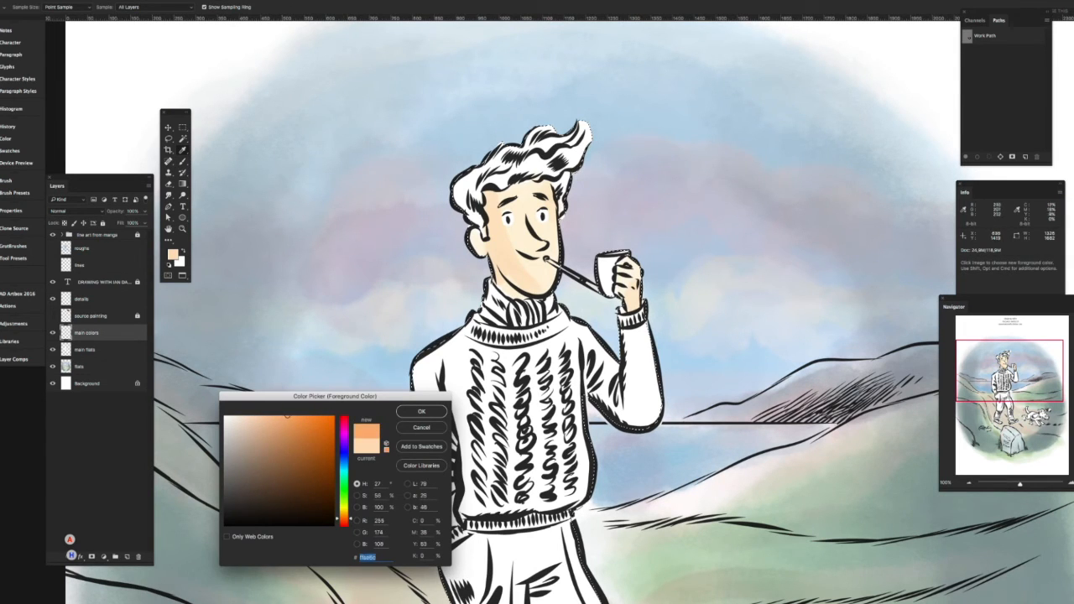
pyautogui.press('Return')
pyautogui.moveTo(460, 172)
pyautogui.mouseDown()
pyautogui.moveTo(470, 201)
pyautogui.moveTo(479, 178)
pyautogui.moveTo(545, 166)
pyautogui.moveTo(587, 125)
pyautogui.moveTo(465, 176)
pyautogui.mouseUp()
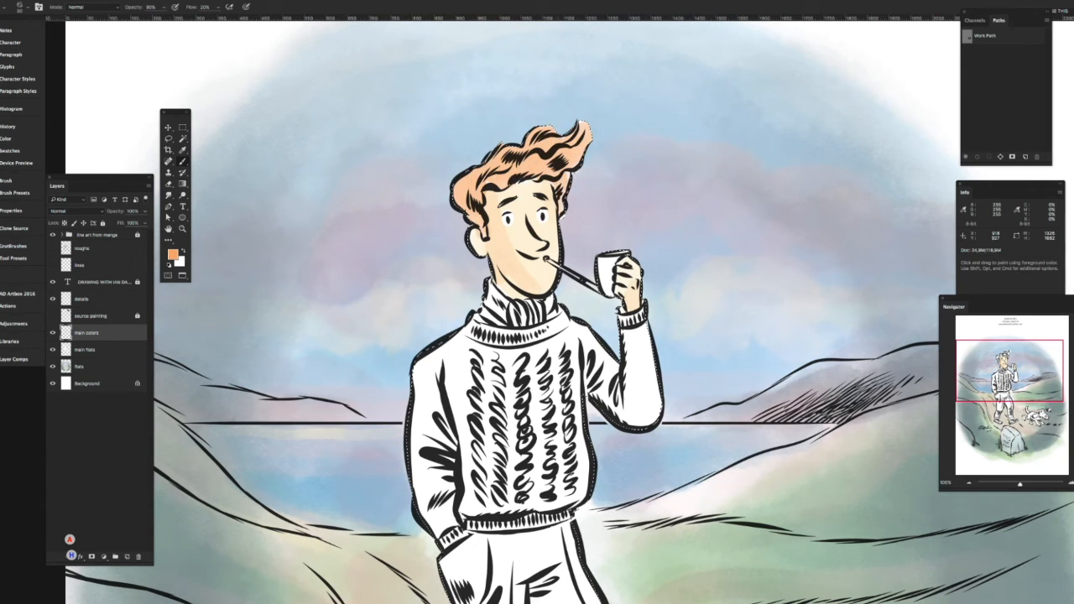
# Step: Pick a deeper, more saturated orange and shade the man's hair from the side up to the quiff
pyautogui.click(173, 253)
pyautogui.moveTo(285, 421); pyautogui.dragTo(291, 431)
pyautogui.click(421, 411)
pyautogui.moveTo(490, 174)
pyautogui.mouseDown()
pyautogui.moveTo(471, 198)
pyautogui.moveTo(479, 177)
pyautogui.moveTo(579, 145)
pyautogui.moveTo(562, 193)
pyautogui.moveTo(555, 161)
pyautogui.moveTo(587, 144)
pyautogui.mouseUp()
# Step: Choose a muted violet-blue, enlarge the brush, and paint the body and sleeves of the man's sweater
pyautogui.press('z')
pyautogui.press('super+0')
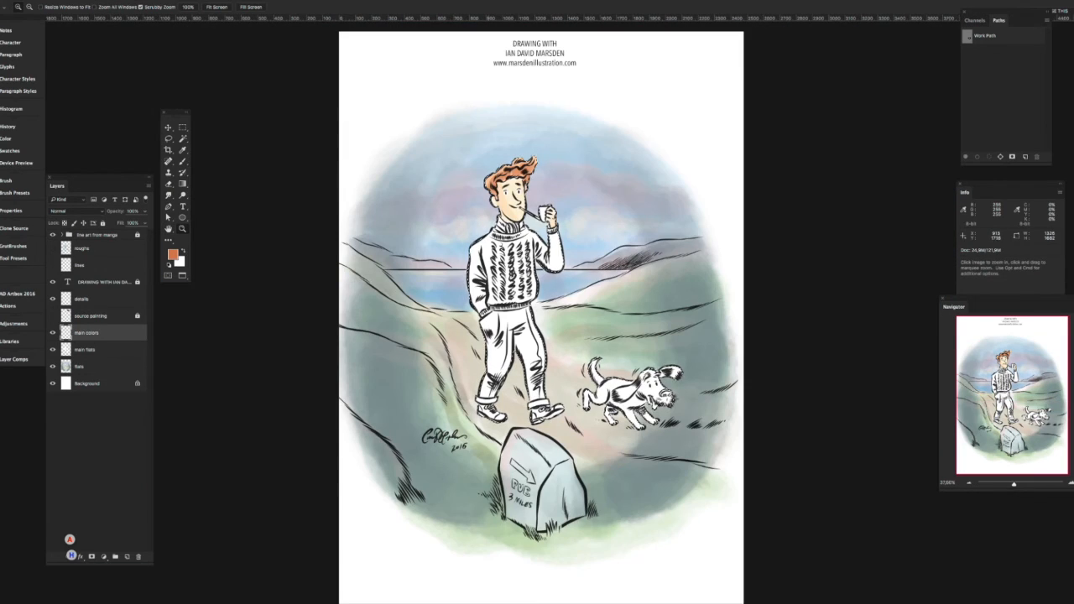
pyautogui.press('super+equal')
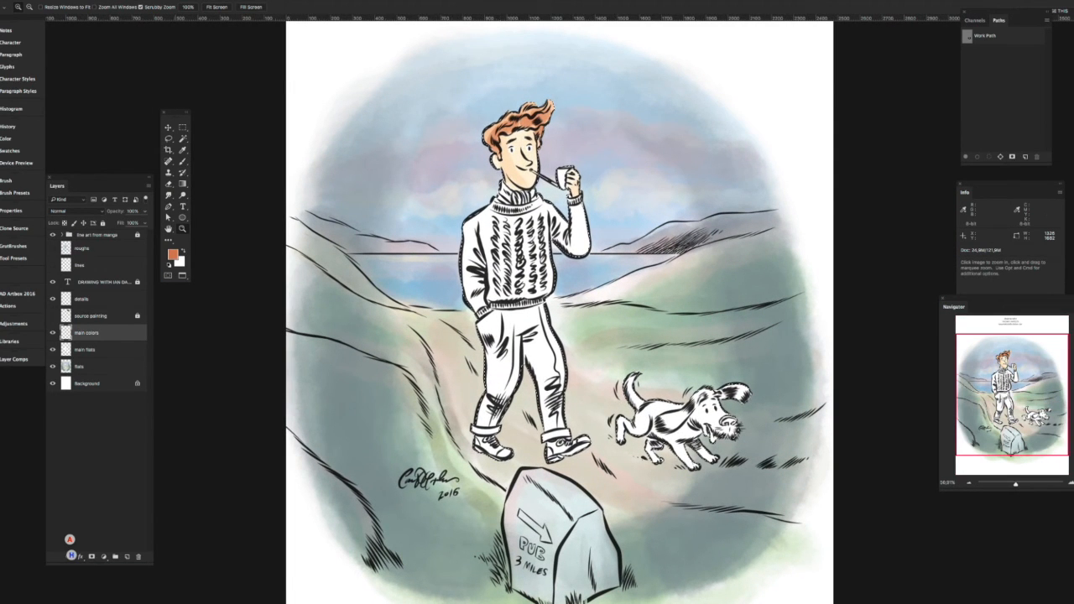
pyautogui.click(173, 253)
pyautogui.moveTo(344, 455); pyautogui.dragTo(345, 450)
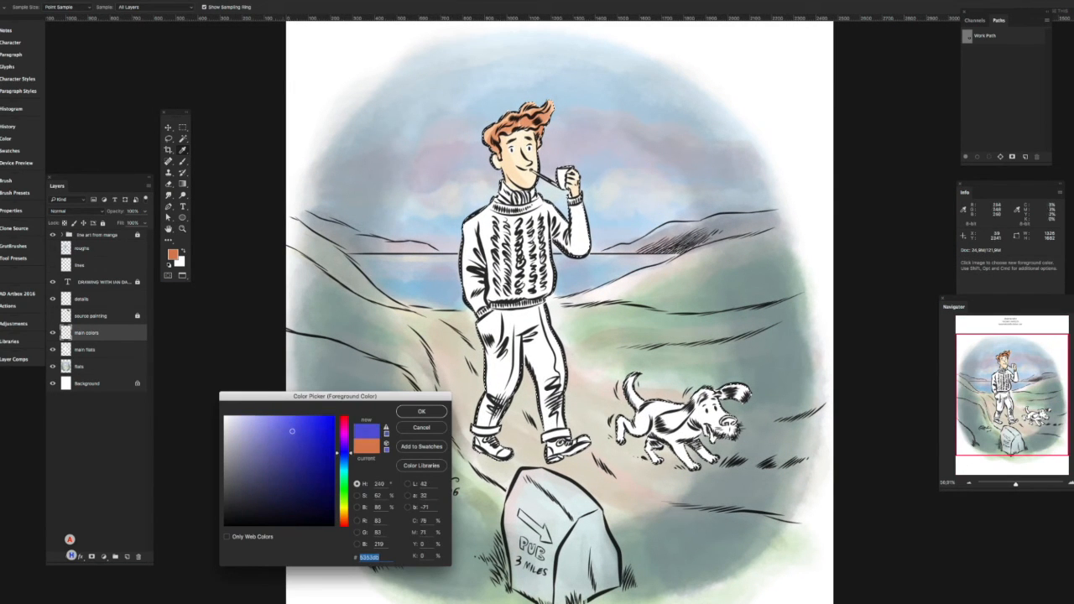
pyautogui.press('Return')
pyautogui.press(']')
pyautogui.press(']')
pyautogui.press(']')
pyautogui.press(']')
pyautogui.press(']')
pyautogui.moveTo(488, 225)
pyautogui.mouseDown()
pyautogui.moveTo(473, 239)
pyautogui.moveTo(473, 289)
pyautogui.moveTo(496, 294)
pyautogui.moveTo(532, 252)
pyautogui.moveTo(493, 208)
pyautogui.moveTo(508, 268)
pyautogui.mouseUp()
pyautogui.moveTo(575, 233)
pyautogui.mouseDown()
pyautogui.moveTo(543, 220)
pyautogui.moveTo(513, 264)
pyautogui.moveTo(516, 251)
pyautogui.moveTo(490, 228)
pyautogui.moveTo(522, 214)
pyautogui.mouseUp()
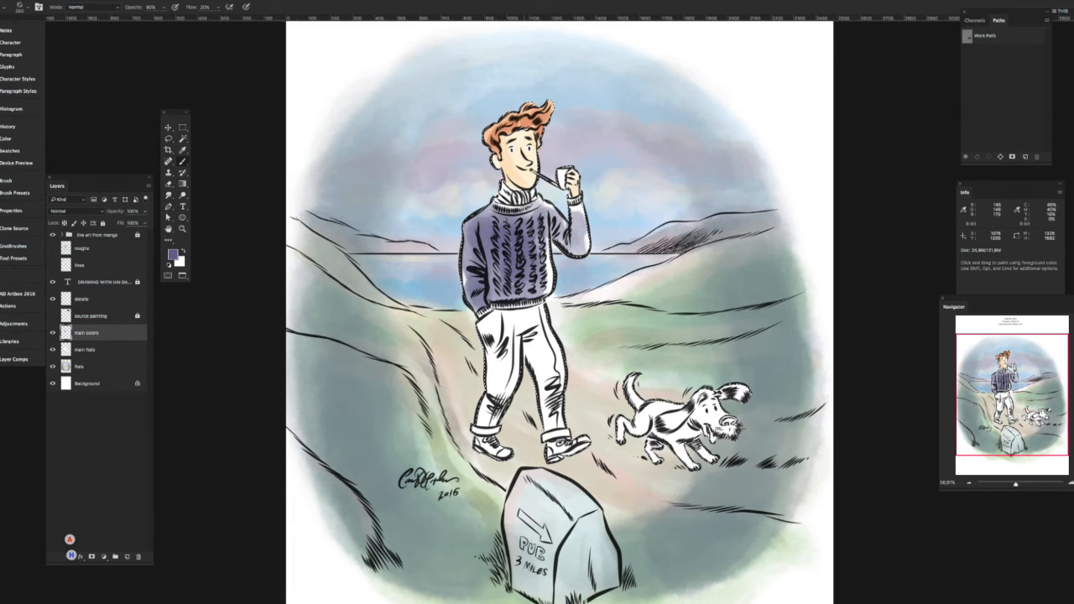
pyautogui.moveTo(570, 244)
pyautogui.mouseDown()
pyautogui.moveTo(543, 251)
pyautogui.moveTo(532, 272)
pyautogui.moveTo(497, 268)
pyautogui.moveTo(497, 244)
pyautogui.mouseUp()
# Step: Choose a darker slate blue (hue 220, saturation 35%, brightness 46%) and shade the sweater with it
pyautogui.click(173, 254)
pyautogui.click(261, 475)
pyautogui.click(345, 458)
pyautogui.press('Return')
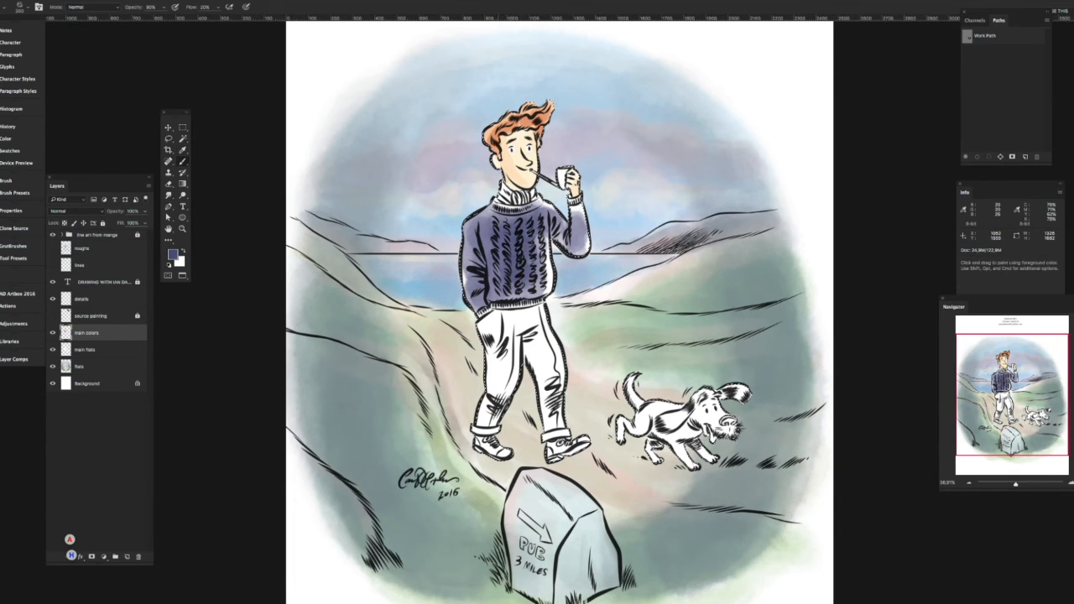
# Step: Choose a soft grey-blue (hue 202, saturation 25%, brightness 71%) and paint both legs of the man's trousers
pyautogui.click(172, 255)
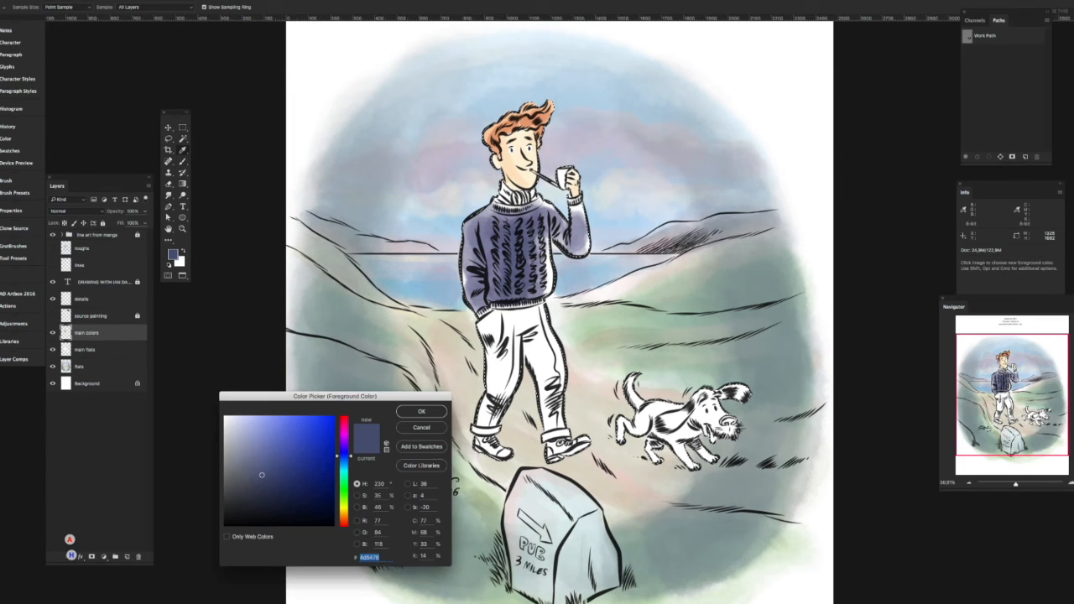
pyautogui.moveTo(343, 454); pyautogui.dragTo(344, 465)
pyautogui.click(262, 438)
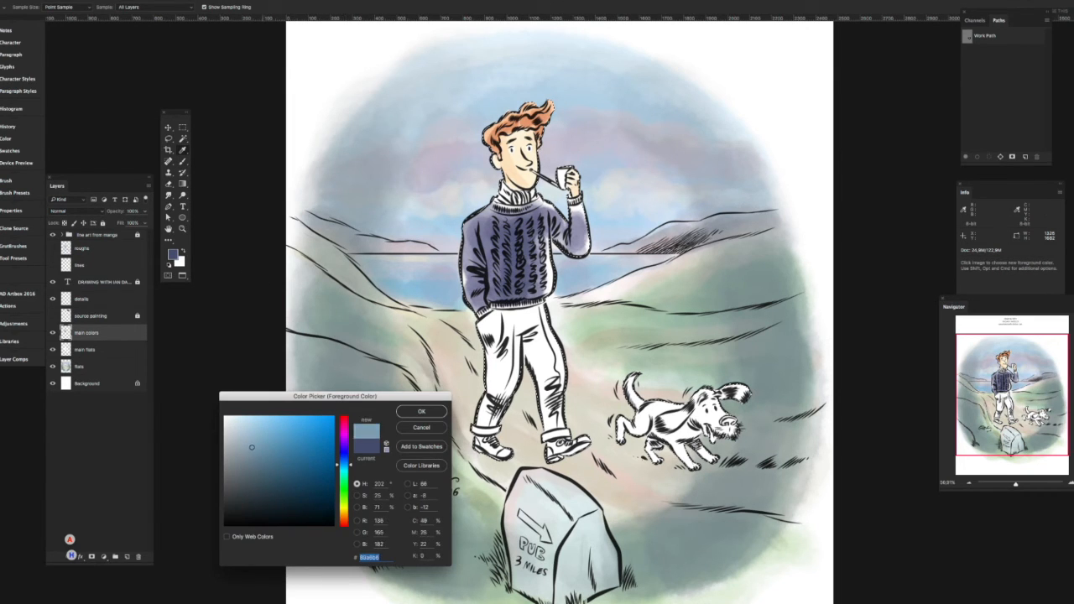
pyautogui.press('Return')
pyautogui.moveTo(520, 312); pyautogui.dragTo(554, 437)
pyautogui.moveTo(513, 331); pyautogui.dragTo(487, 429)
pyautogui.moveTo(488, 351)
pyautogui.mouseDown()
pyautogui.moveTo(475, 433)
pyautogui.moveTo(489, 376)
pyautogui.mouseUp()
pyautogui.moveTo(491, 314)
pyautogui.mouseDown()
pyautogui.moveTo(514, 336)
pyautogui.moveTo(533, 334)
pyautogui.mouseUp()
pyautogui.moveTo(528, 340); pyautogui.dragTo(550, 426)
pyautogui.moveTo(489, 408); pyautogui.dragTo(480, 431)
pyautogui.moveTo(502, 366); pyautogui.dragTo(483, 430)
pyautogui.moveTo(508, 314)
pyautogui.mouseDown()
pyautogui.moveTo(532, 322)
pyautogui.moveTo(498, 327)
pyautogui.mouseUp()
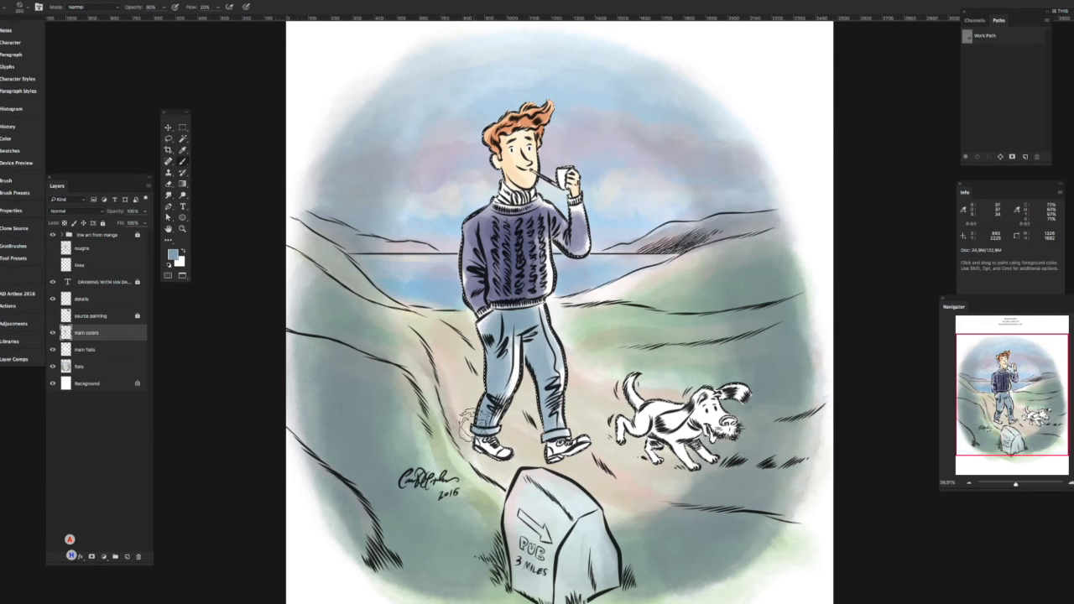
# Step: Choose a bright red and paint the front of the man's neck area inside the collar with a smaller brush
pyautogui.click(172, 253)
pyautogui.moveTo(344, 438); pyautogui.dragTo(344, 416)
pyautogui.click(296, 417)
pyautogui.press('Return')
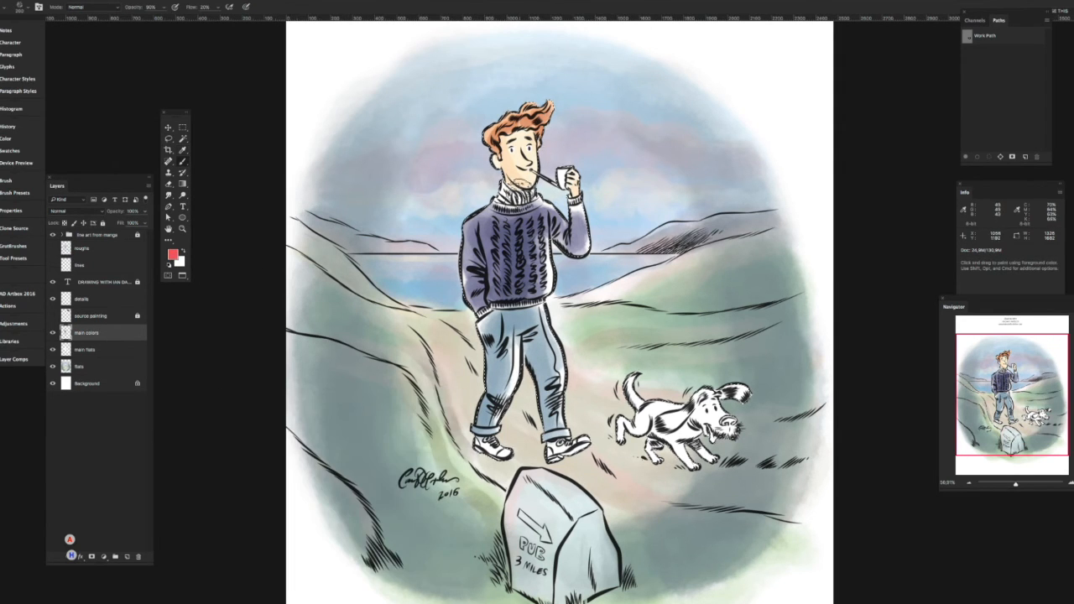
pyautogui.moveTo(515, 191); pyautogui.dragTo(523, 205)
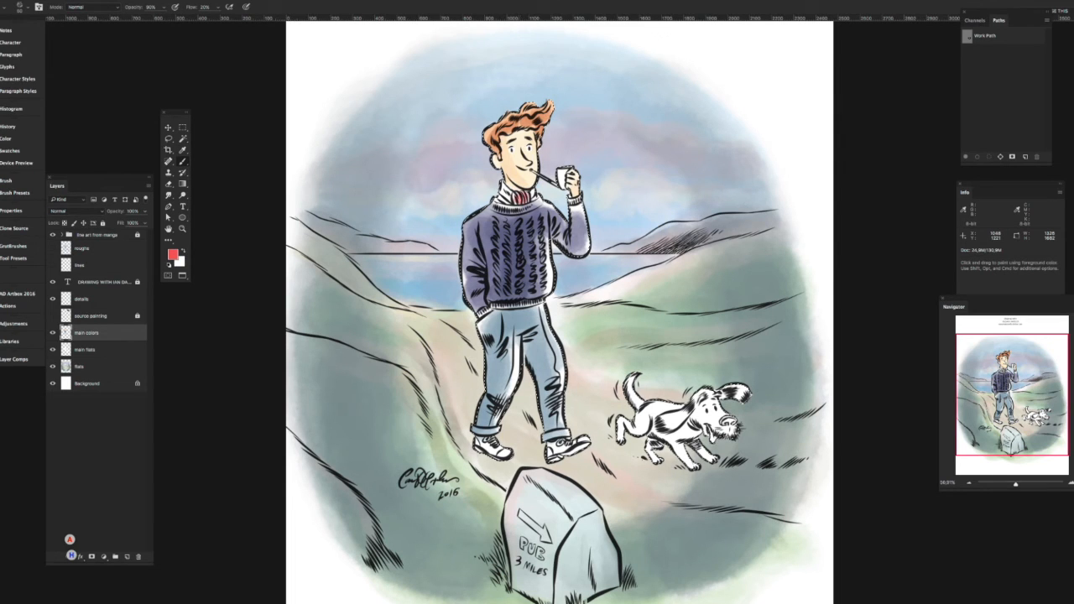
# Step: Choose a light tan and paint both of the man's shoes
pyautogui.click(172, 253)
pyautogui.click(238, 459)
pyautogui.moveTo(344, 525); pyautogui.dragTo(344, 512)
pyautogui.click(240, 463)
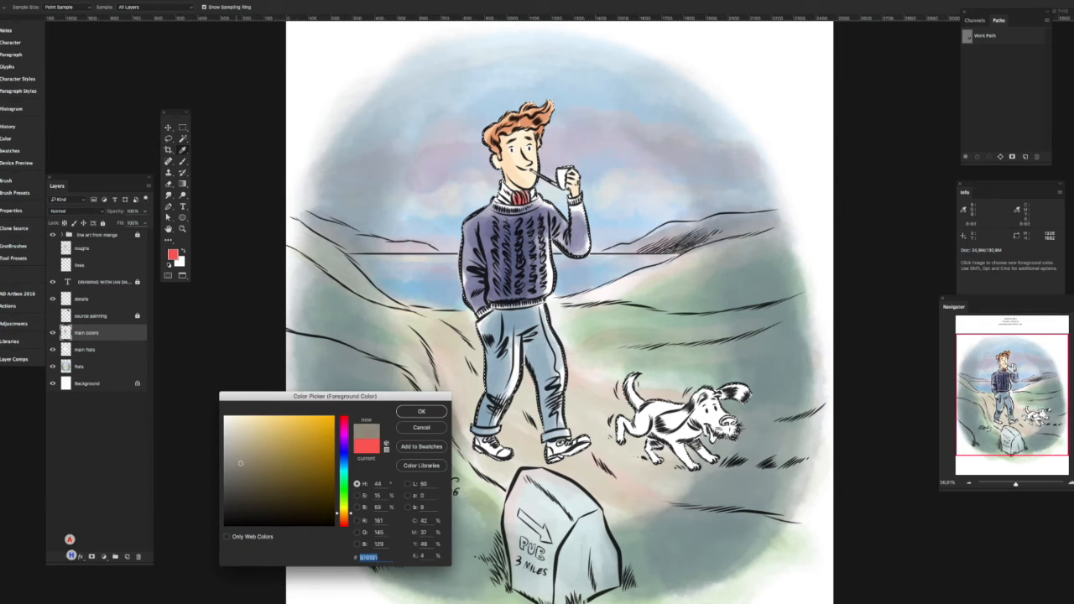
pyautogui.moveTo(246, 456); pyautogui.dragTo(251, 438)
pyautogui.press('Return')
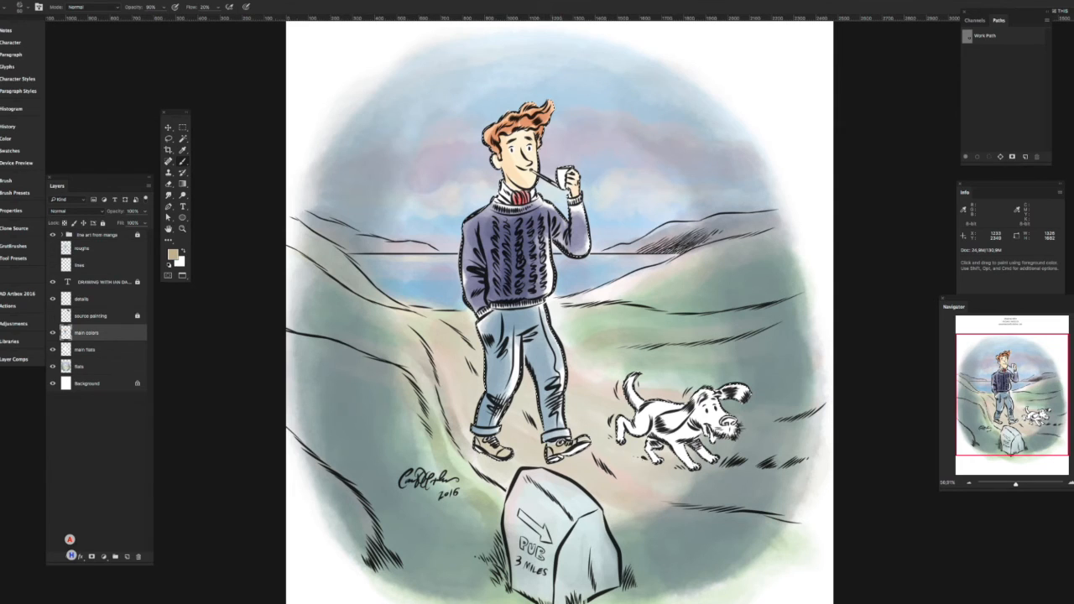
# Step: Choose a warm yellow (hue 41, saturation 50%) and brighten the man's shoes with it
pyautogui.click(173, 254)
pyautogui.click(280, 418)
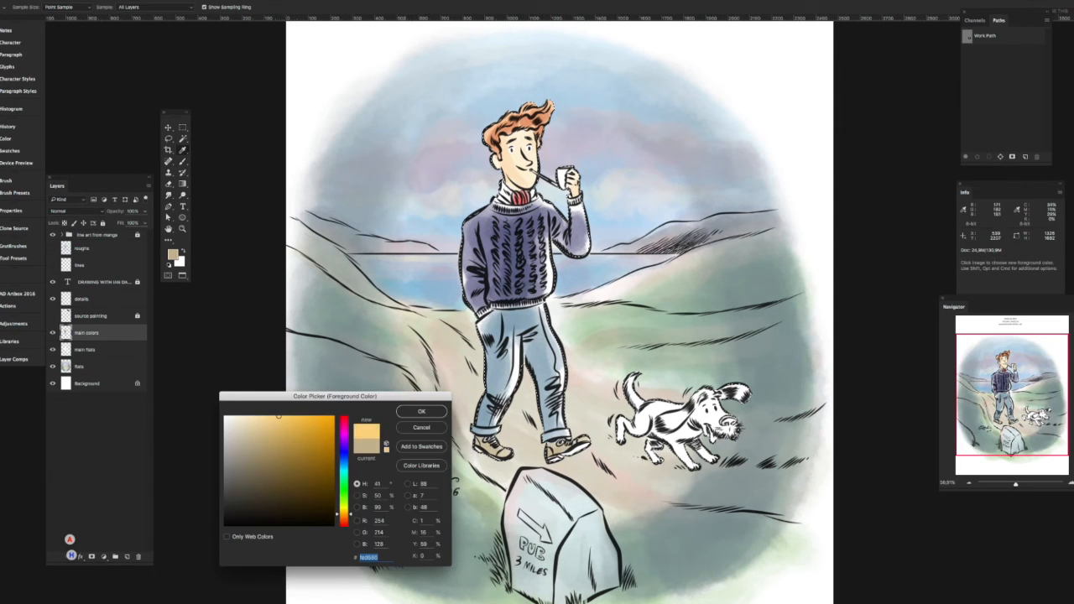
pyautogui.press('Return')
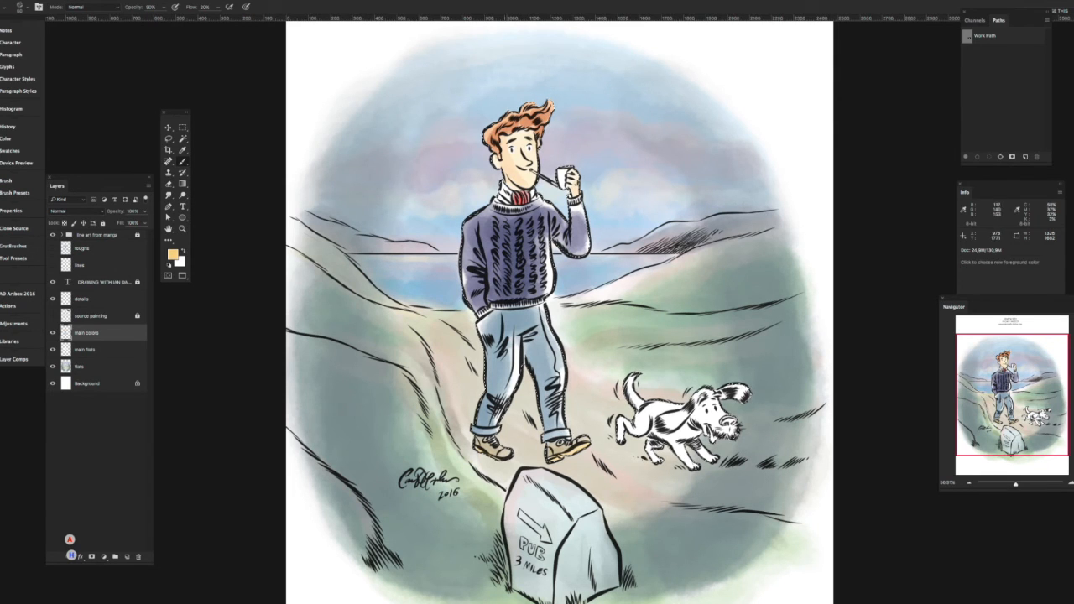
# Step: Choose a darker grey-blue (hue 203, saturation 27%, brightness 51%) and shade the man's trousers
pyautogui.click(172, 254)
pyautogui.click(371, 557)
pyautogui.press('Return')
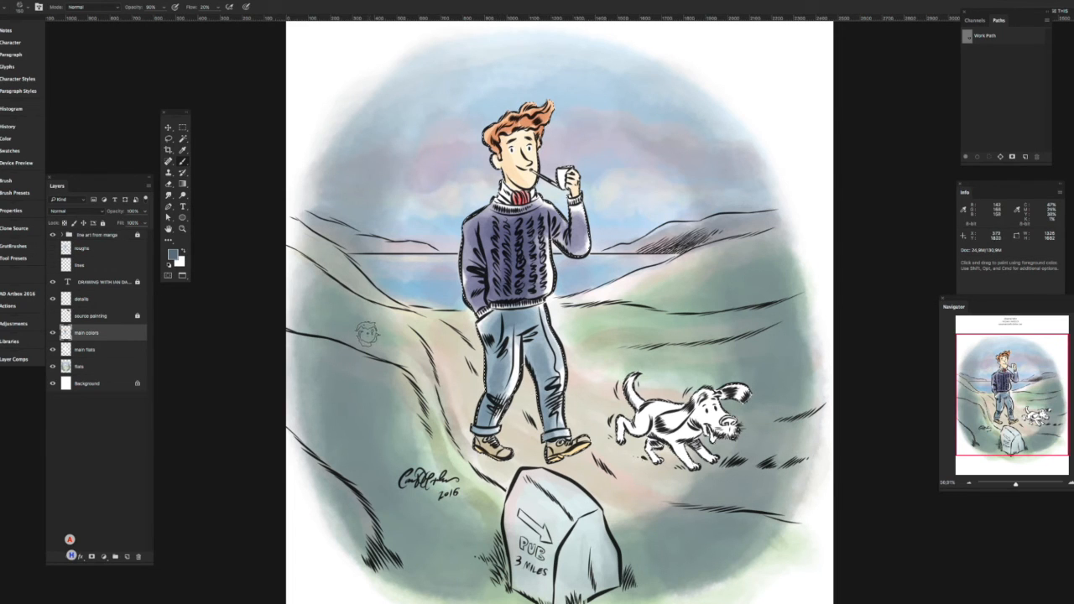
# Step: Choose a reddish brown and paint the bowl of the man's pipe with a small brush
pyautogui.click(173, 254)
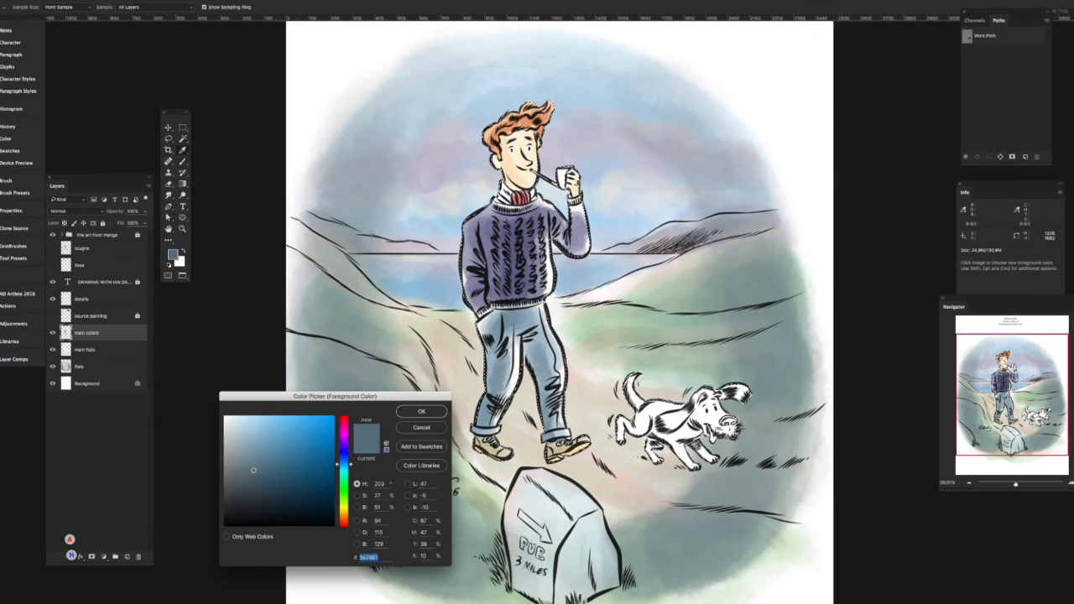
pyautogui.moveTo(344, 430); pyautogui.dragTo(344, 417)
pyautogui.moveTo(266, 454); pyautogui.dragTo(269, 461)
pyautogui.moveTo(344, 515); pyautogui.dragTo(344, 517)
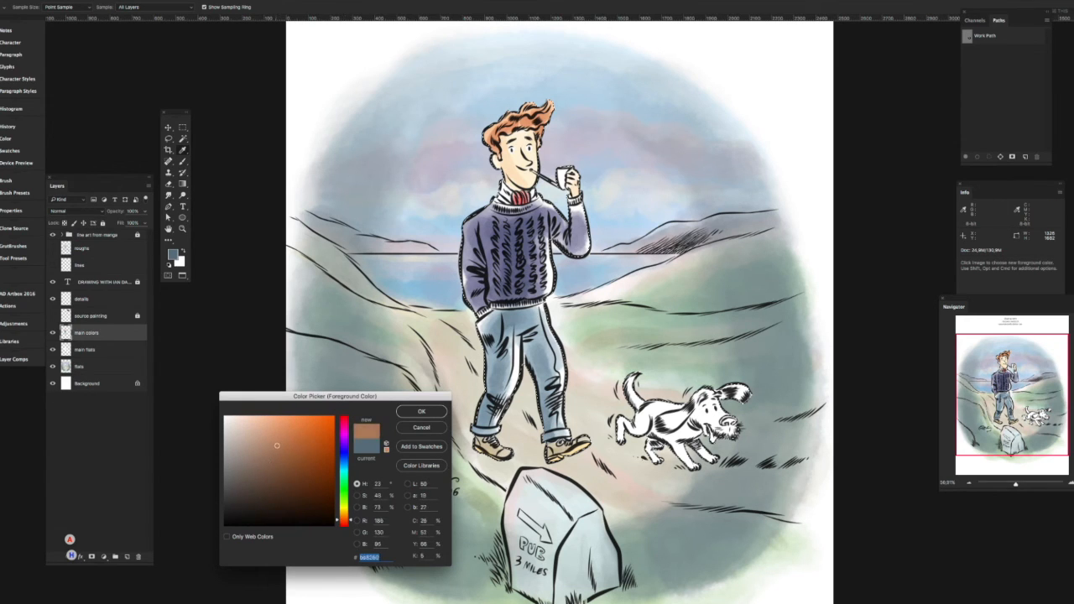
pyautogui.press('Return')
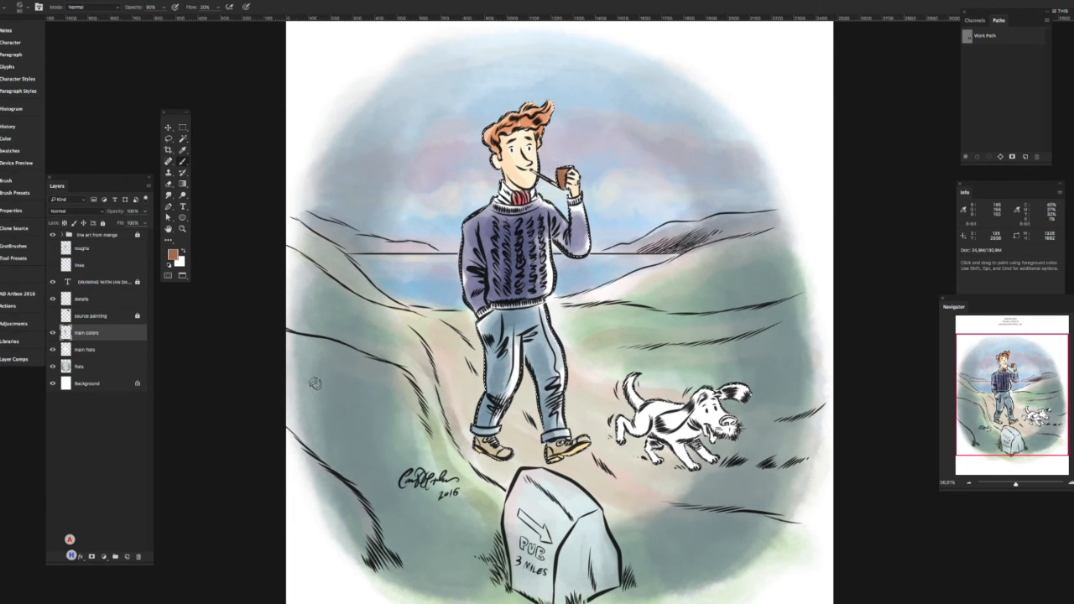
# Step: Choose a light bluish grey and paint the dog's body, head, legs and tail
pyautogui.press('n')
pyautogui.click(344, 461)
pyautogui.moveTo(243, 465); pyautogui.dragTo(239, 456)
pyautogui.press('Return')
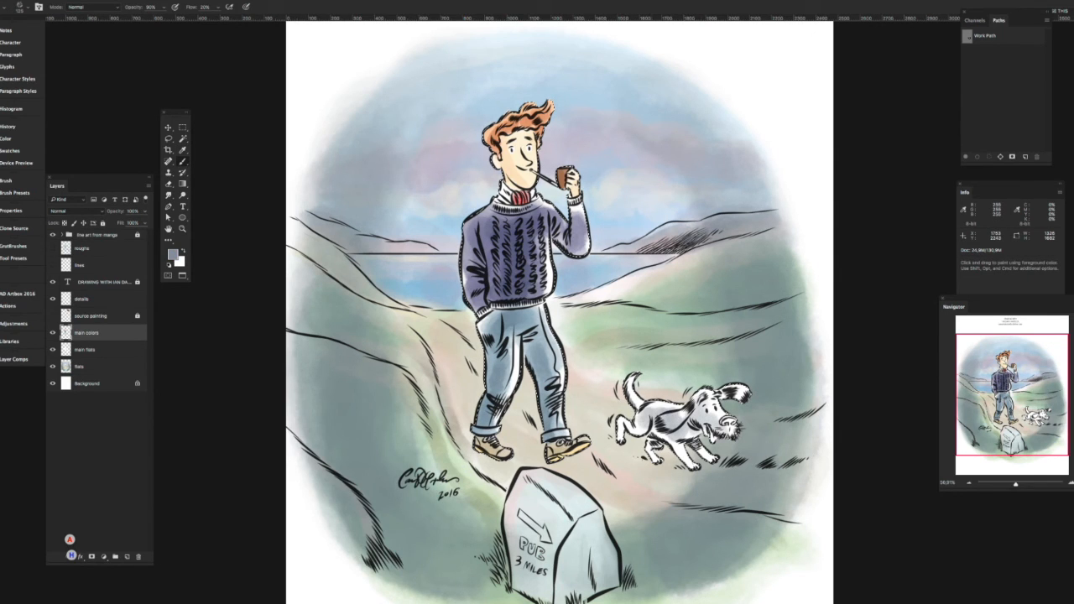
pyautogui.moveTo(682, 444); pyautogui.dragTo(698, 461)
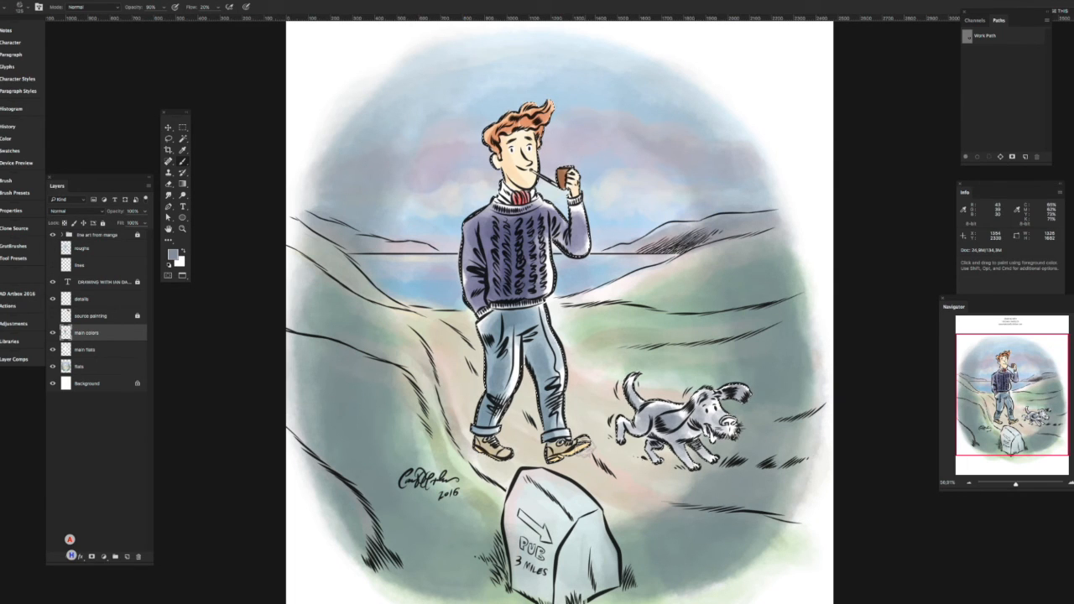
# Step: Choose a pale beige (hue 41, saturation 17%, brightness 85%) and add warm patches to the dog's coat
pyautogui.click(173, 255)
pyautogui.click(343, 513)
pyautogui.click(243, 434)
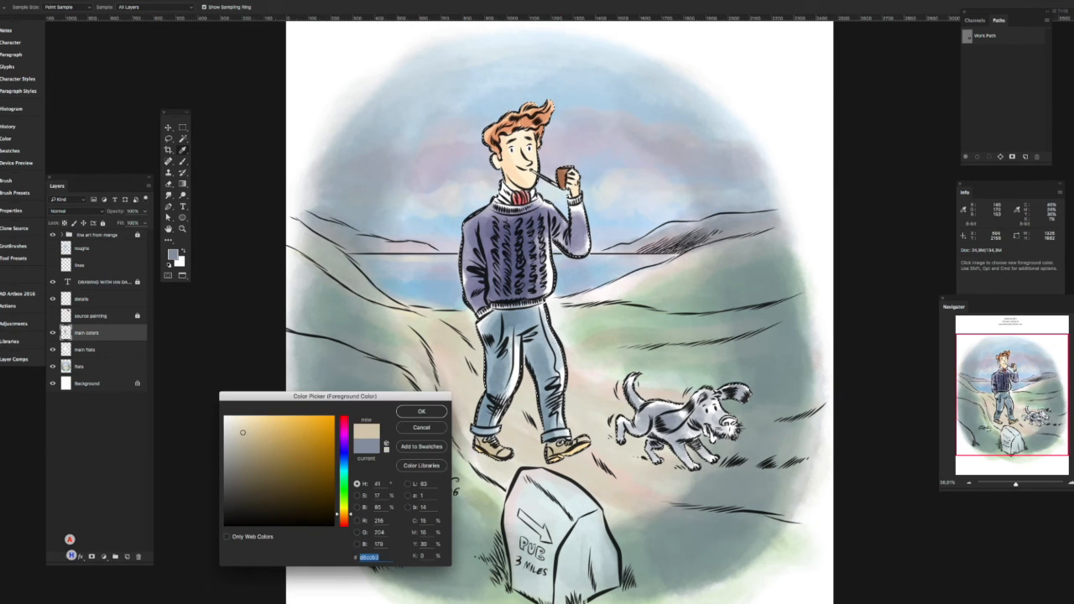
pyautogui.click(422, 411)
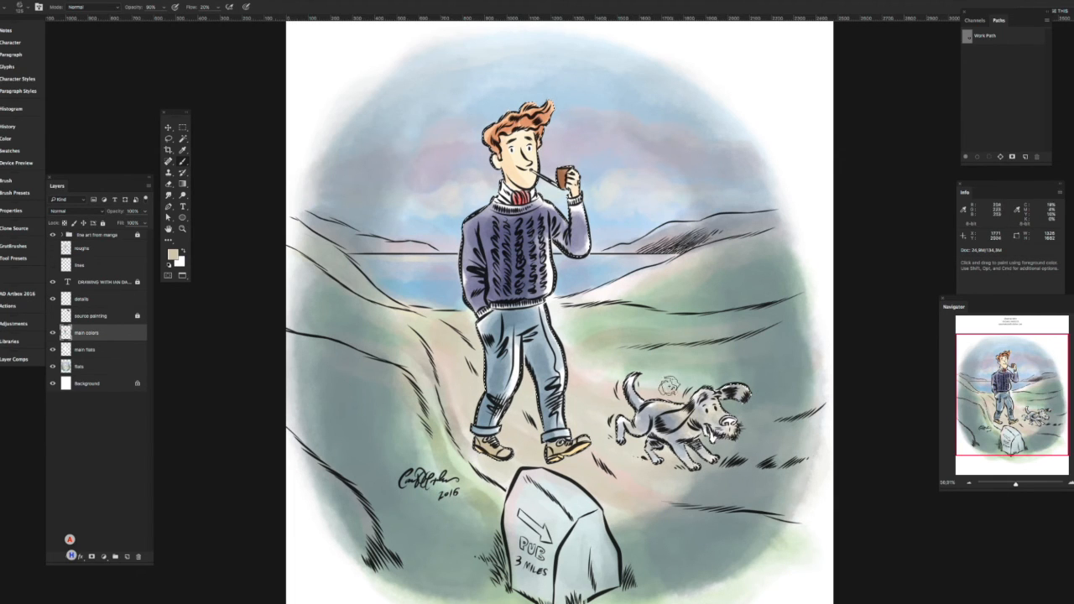
# Step: Choose a pinkish red and paint the dog's tongue
pyautogui.click(173, 254)
pyautogui.click(343, 525)
pyautogui.click(279, 422)
pyautogui.click(422, 411)
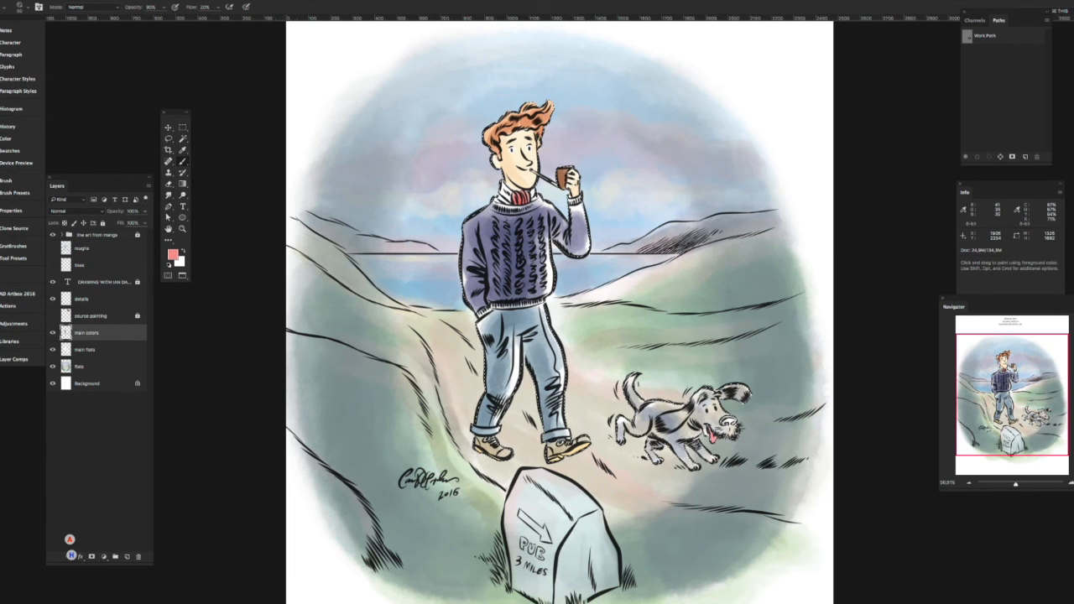
# Step: Choose a dark slate blue and paint the dog's nose
pyautogui.click(172, 255)
pyautogui.click(343, 457)
pyautogui.click(251, 468)
pyautogui.click(422, 411)
# Step: Add a new layer named "shadows" directly above the flats layer
pyautogui.click(81, 367)
pyautogui.click(127, 557)
pyautogui.write('spa')
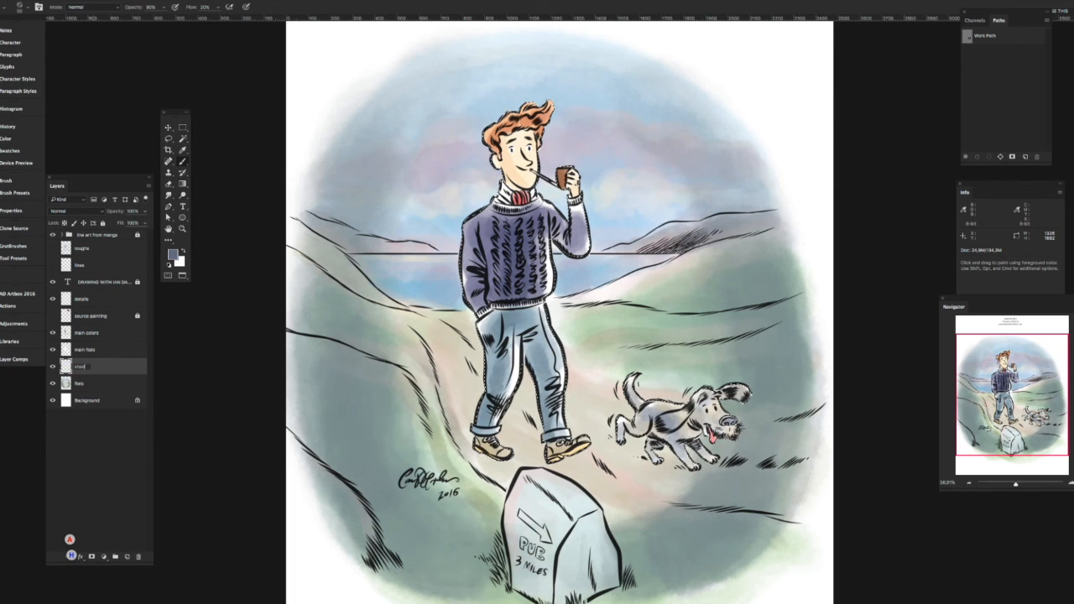
pyautogui.write('dows')
pyautogui.press('Return')
# Step: Invert the figure selection, choose a dull grey, and paint a ground shadow around the man's feet
pyautogui.click(172, 1)
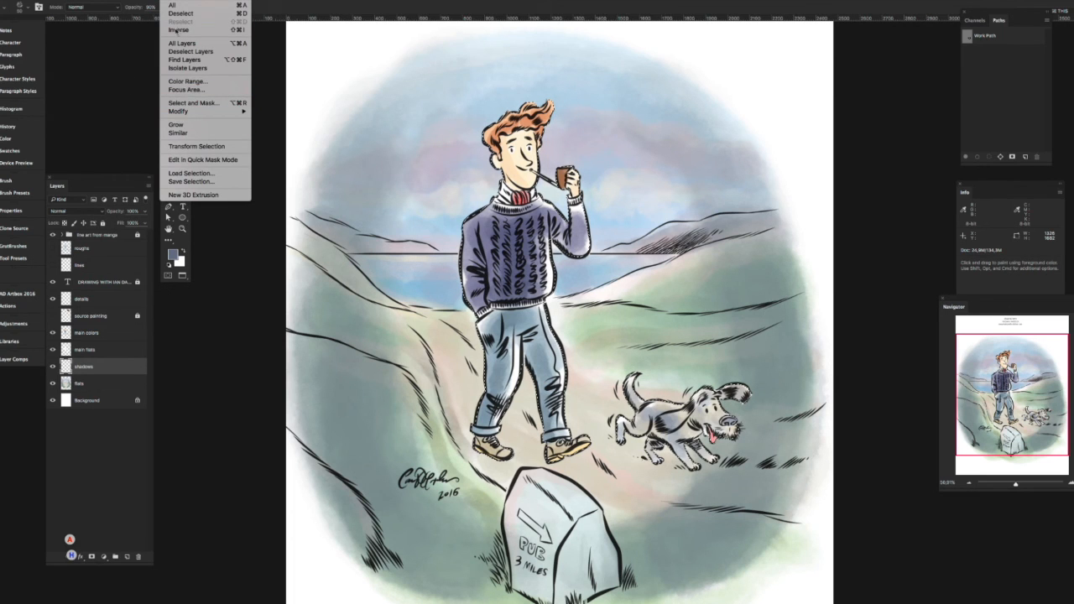
pyautogui.click(176, 29)
pyautogui.click(172, 253)
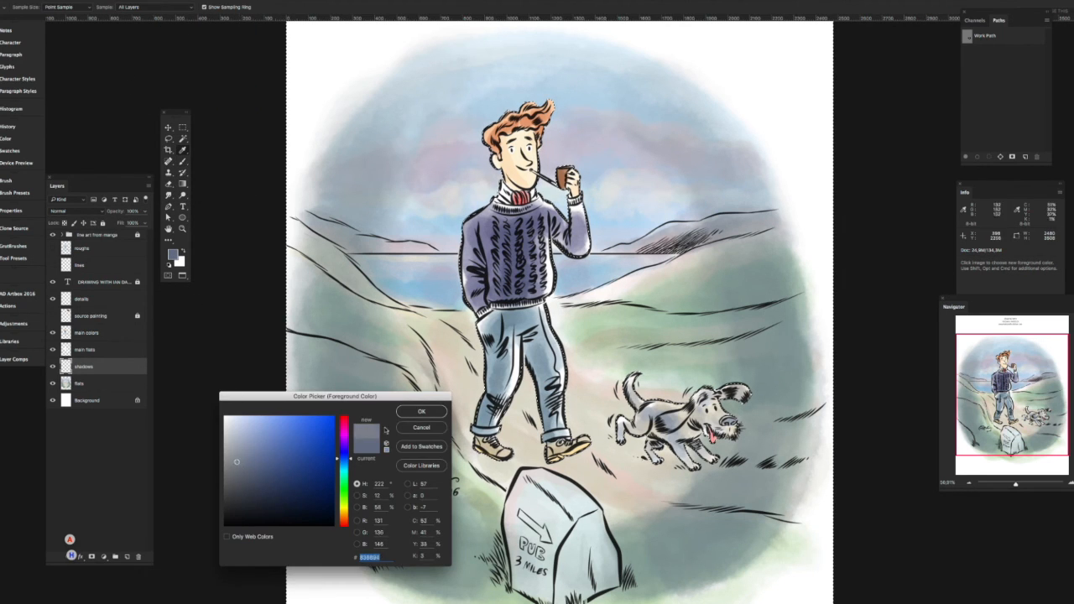
pyautogui.click(421, 411)
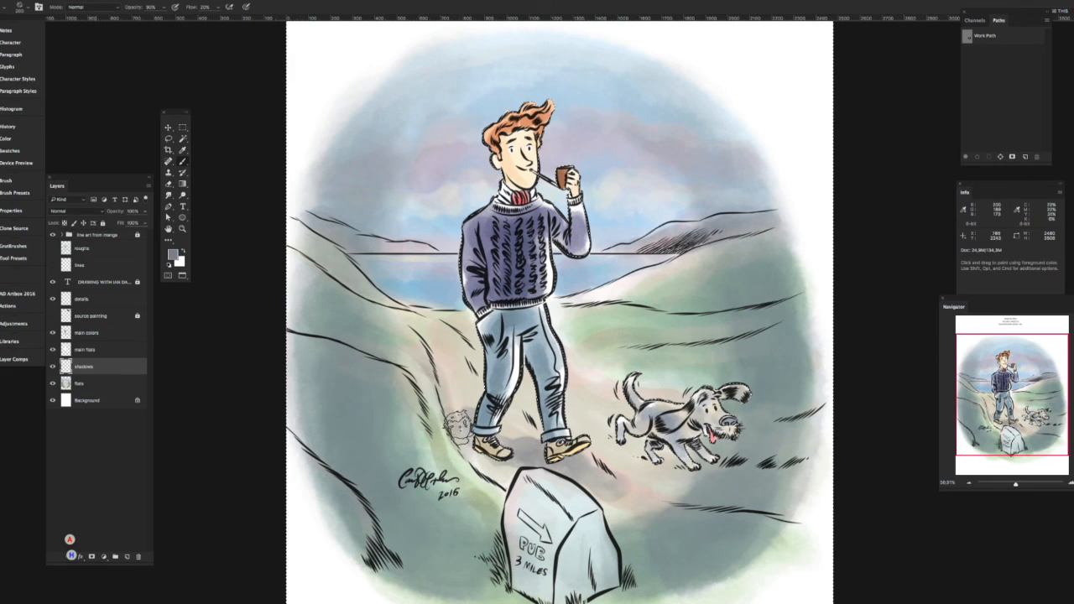
# Step: Set the shadows layer to Multiply and build up the ground shadows beneath the man and the dog
pyautogui.click(74, 210)
pyautogui.click(60, 235)
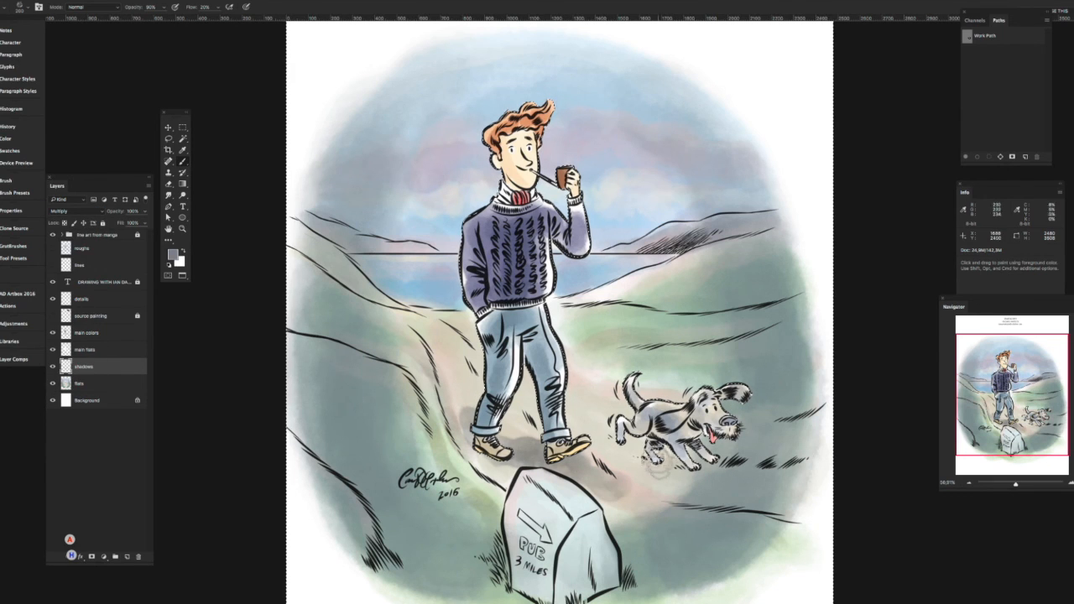
pyautogui.moveTo(692, 469)
pyautogui.mouseDown()
pyautogui.moveTo(655, 474)
pyautogui.moveTo(684, 471)
pyautogui.mouseUp()
pyautogui.moveTo(600, 478)
pyautogui.mouseDown()
pyautogui.moveTo(591, 463)
pyautogui.moveTo(520, 446)
pyautogui.moveTo(494, 461)
pyautogui.moveTo(475, 449)
pyautogui.moveTo(573, 472)
pyautogui.moveTo(599, 463)
pyautogui.moveTo(606, 431)
pyautogui.moveTo(594, 431)
pyautogui.moveTo(749, 472)
pyautogui.moveTo(574, 463)
pyautogui.moveTo(460, 419)
pyautogui.moveTo(500, 453)
pyautogui.moveTo(469, 409)
pyautogui.mouseUp()
pyautogui.press('e')
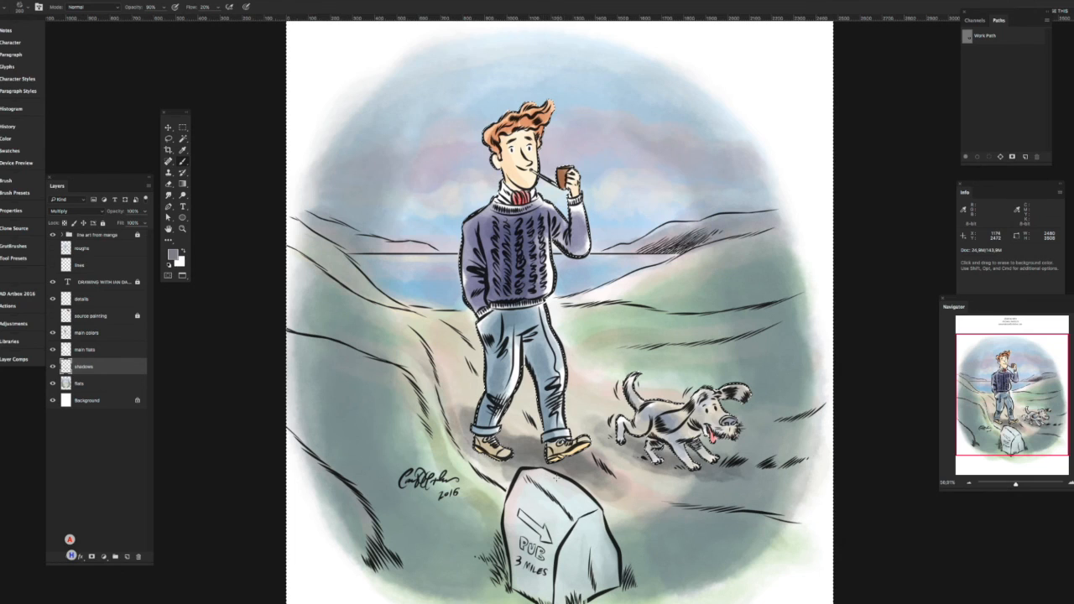
pyautogui.press('b')
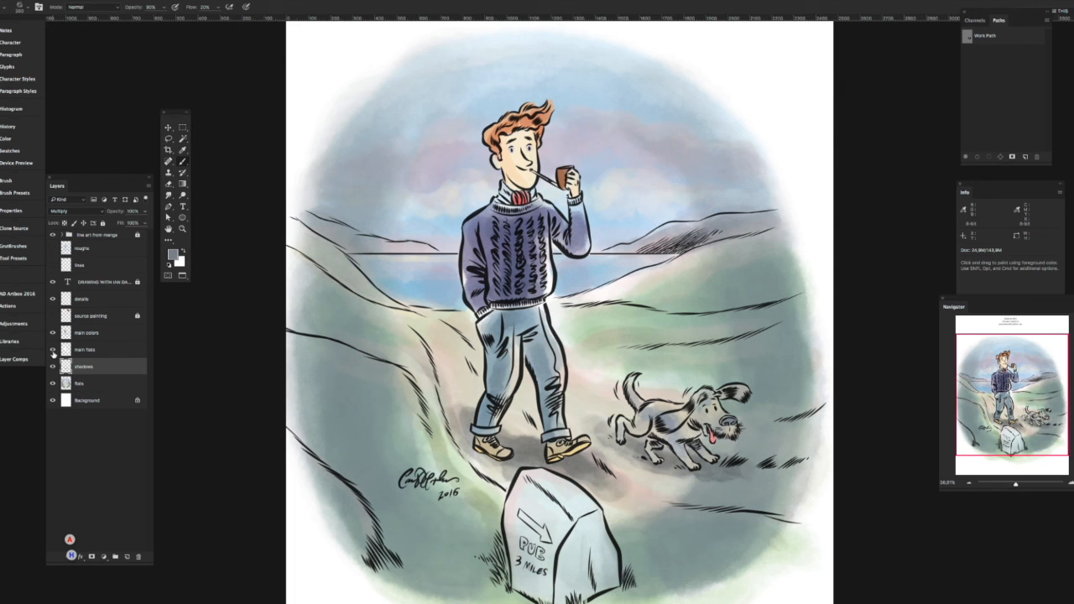
# Step: Hide the line art group, compare the painting with and without the shadows layer, and show the line art again
pyautogui.click(53, 351)
pyautogui.click(53, 236)
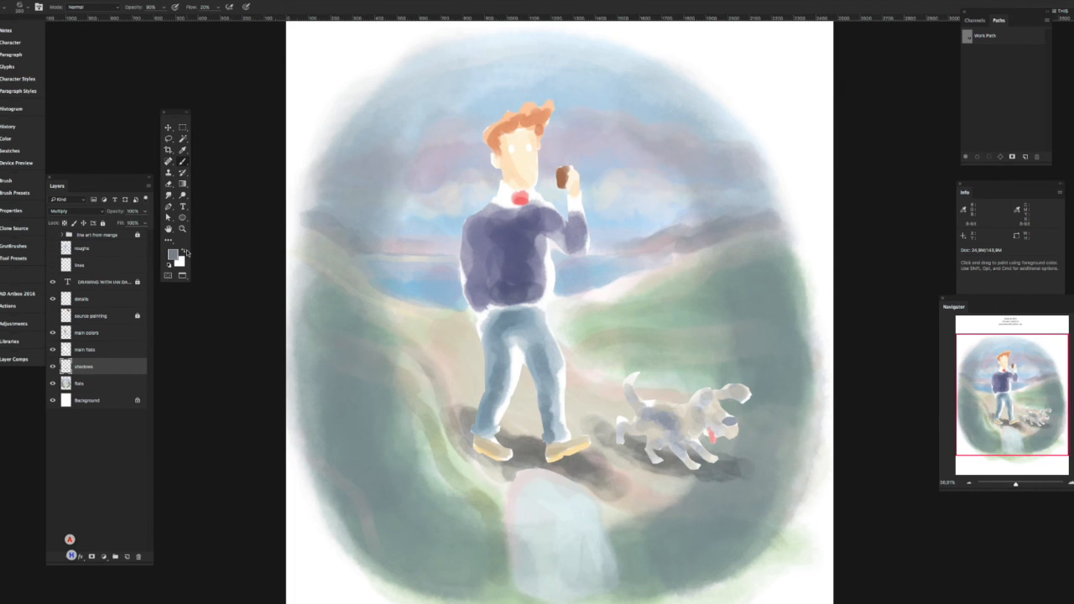
pyautogui.press('z')
pyautogui.moveTo(501, 341)
pyautogui.mouseDown()
pyautogui.moveTo(544, 383)
pyautogui.moveTo(510, 349)
pyautogui.moveTo(297, 410)
pyautogui.mouseUp()
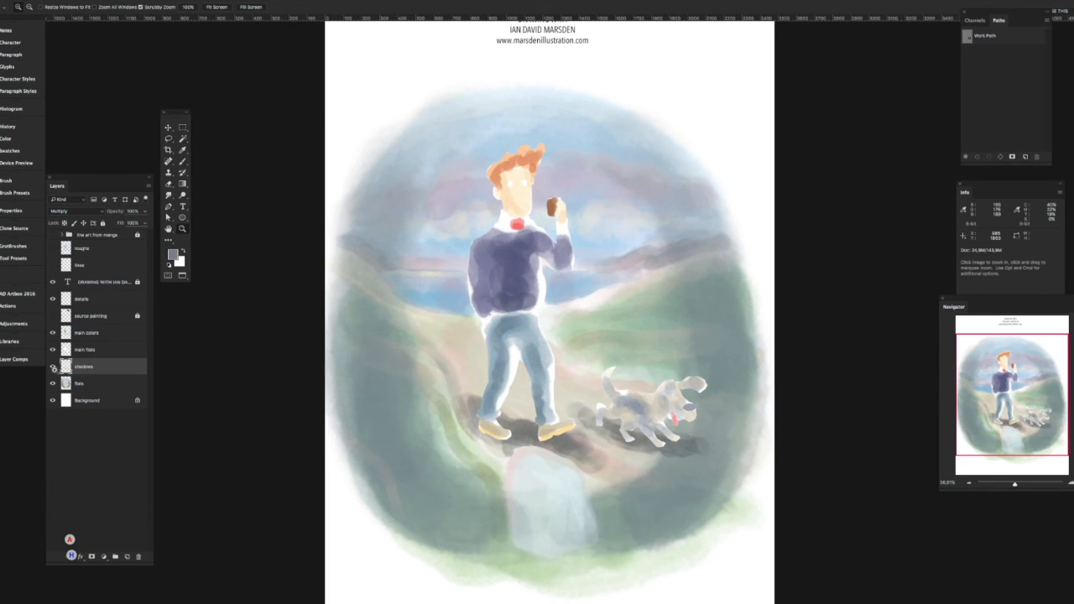
pyautogui.click(53, 366)
pyautogui.click(53, 366)
pyautogui.click(53, 367)
pyautogui.click(53, 367)
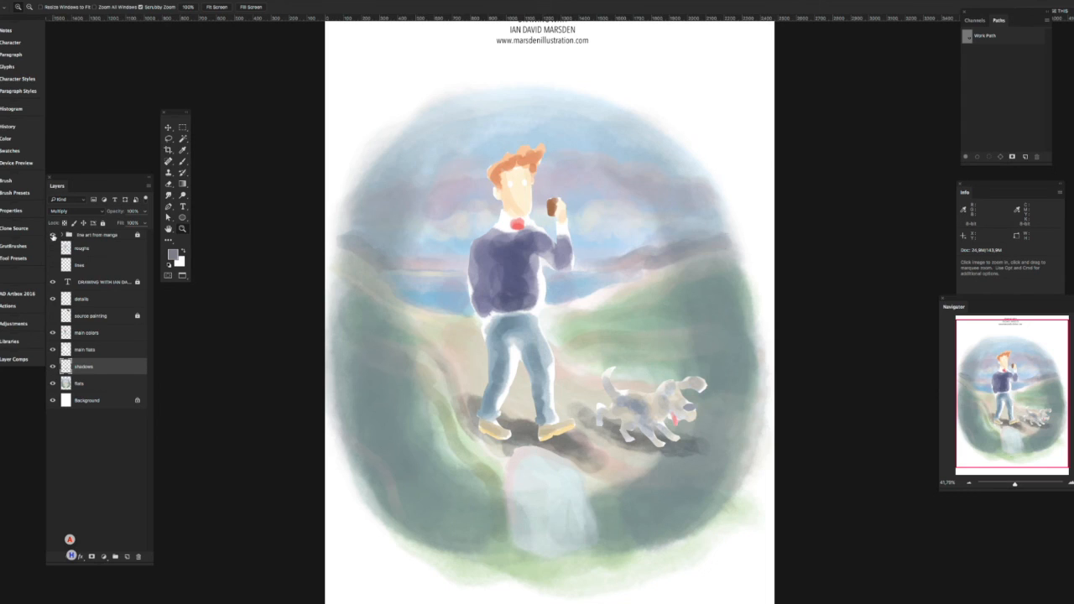
pyautogui.click(53, 236)
# Step: Unlock the line art group, lower its opacity to about 77%, and lock it again
pyautogui.click(73, 238)
pyautogui.click(103, 223)
pyautogui.click(145, 212)
pyautogui.moveTo(145, 223)
pyautogui.mouseDown()
pyautogui.moveTo(128, 223)
pyautogui.moveTo(150, 224)
pyautogui.moveTo(139, 223)
pyautogui.mouseUp()
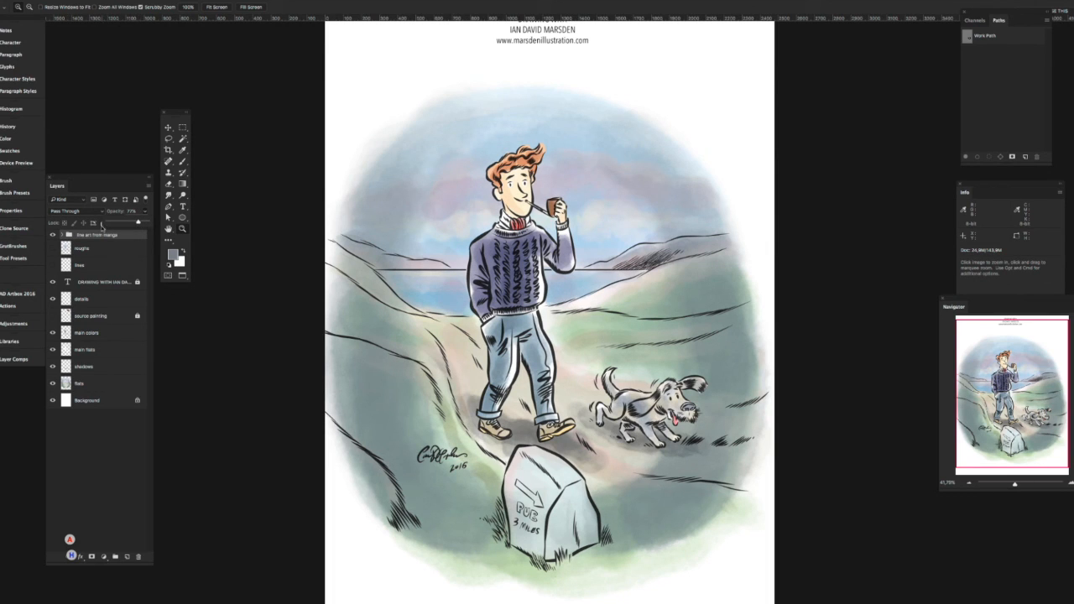
pyautogui.click(127, 236)
pyautogui.click(103, 223)
pyautogui.scroll(2, 371, 349)
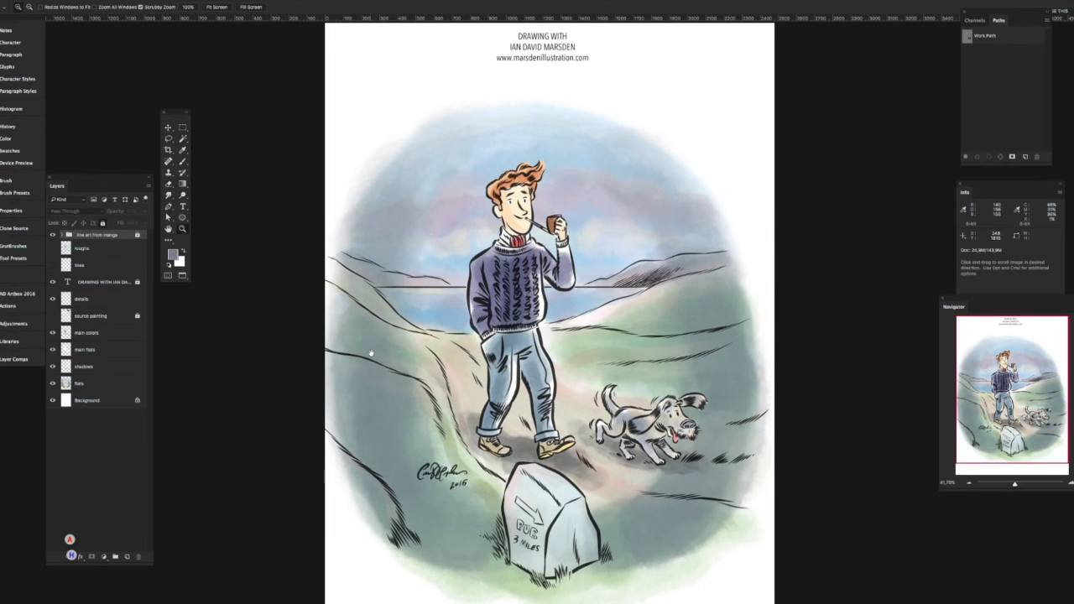